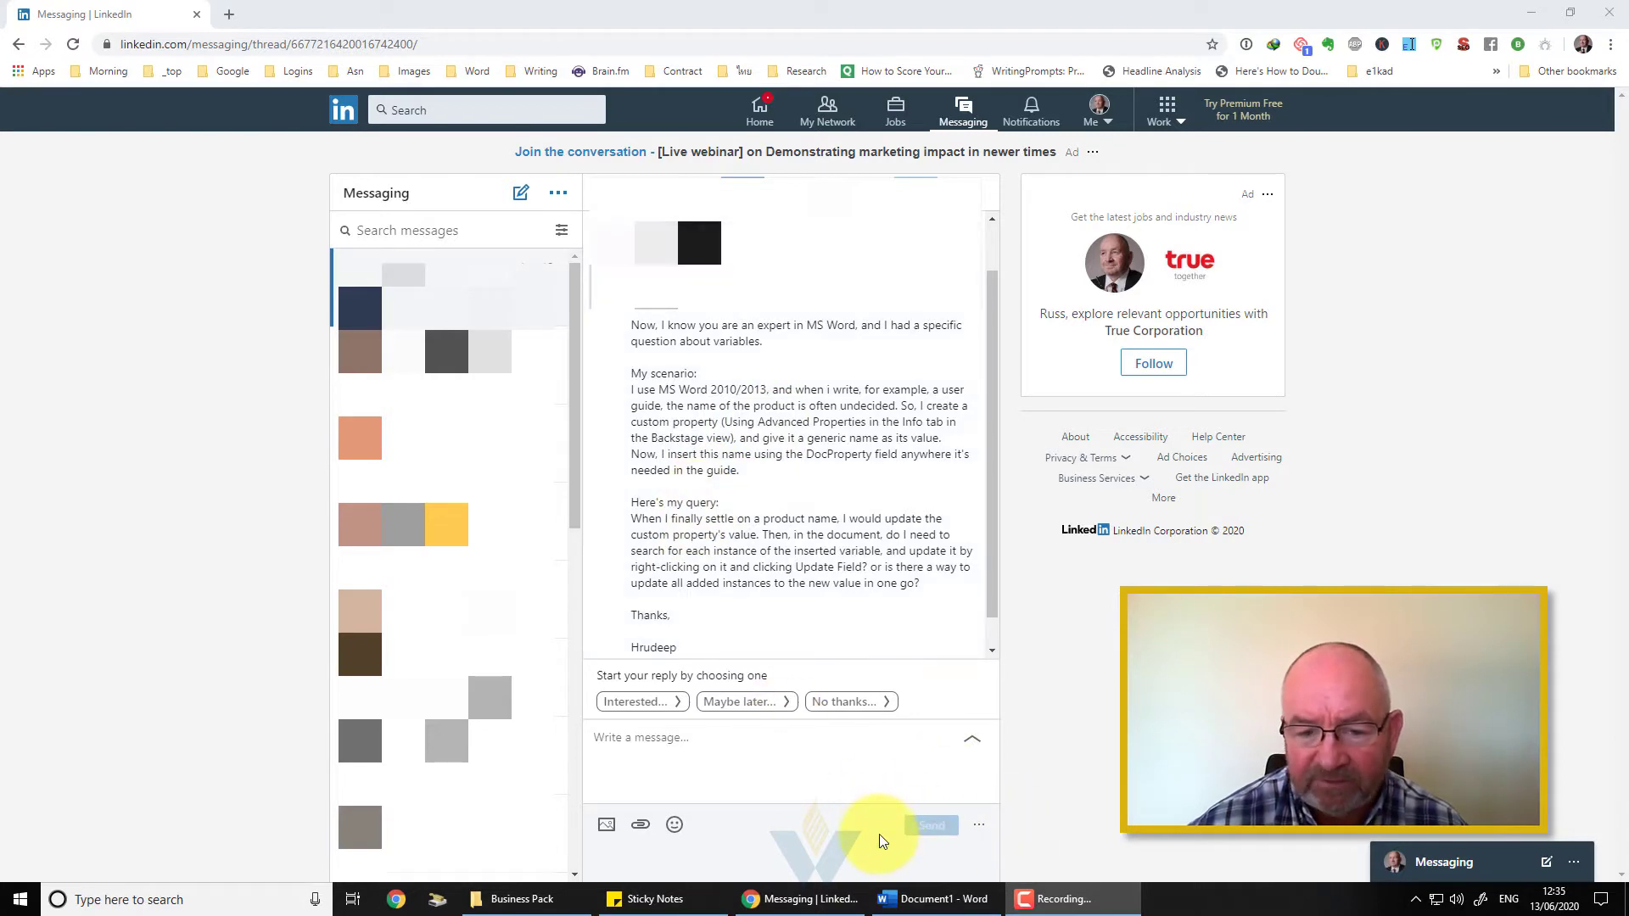
Bring Word forward and open Advanced Properties from File > Info > Properties.
mouse_move(908, 910)
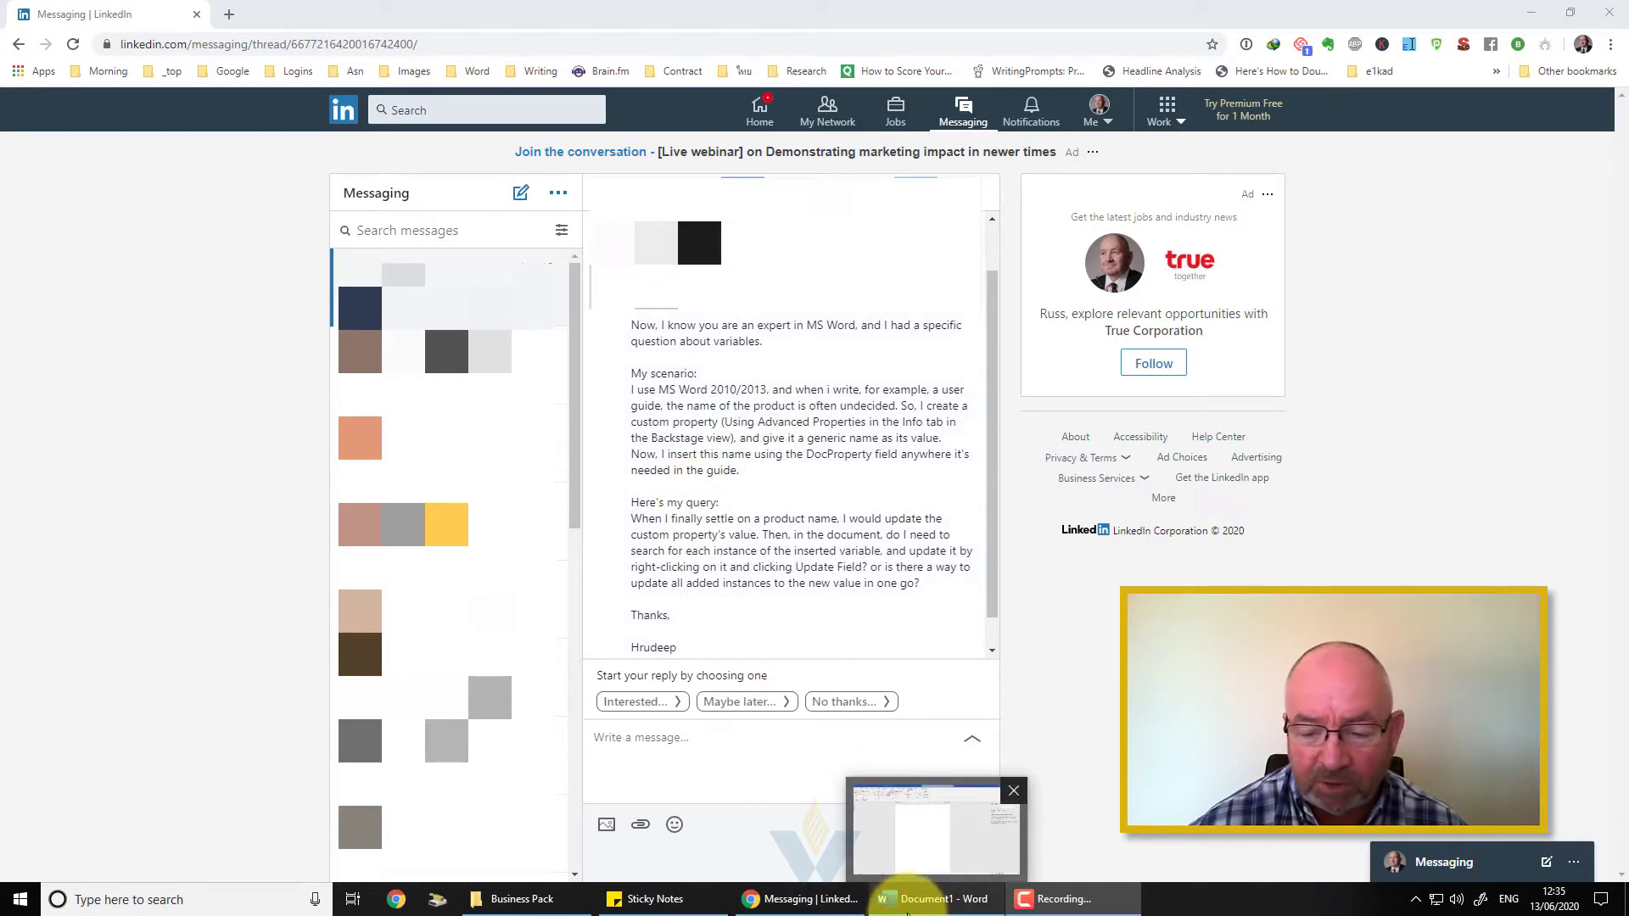
left_click(913, 835)
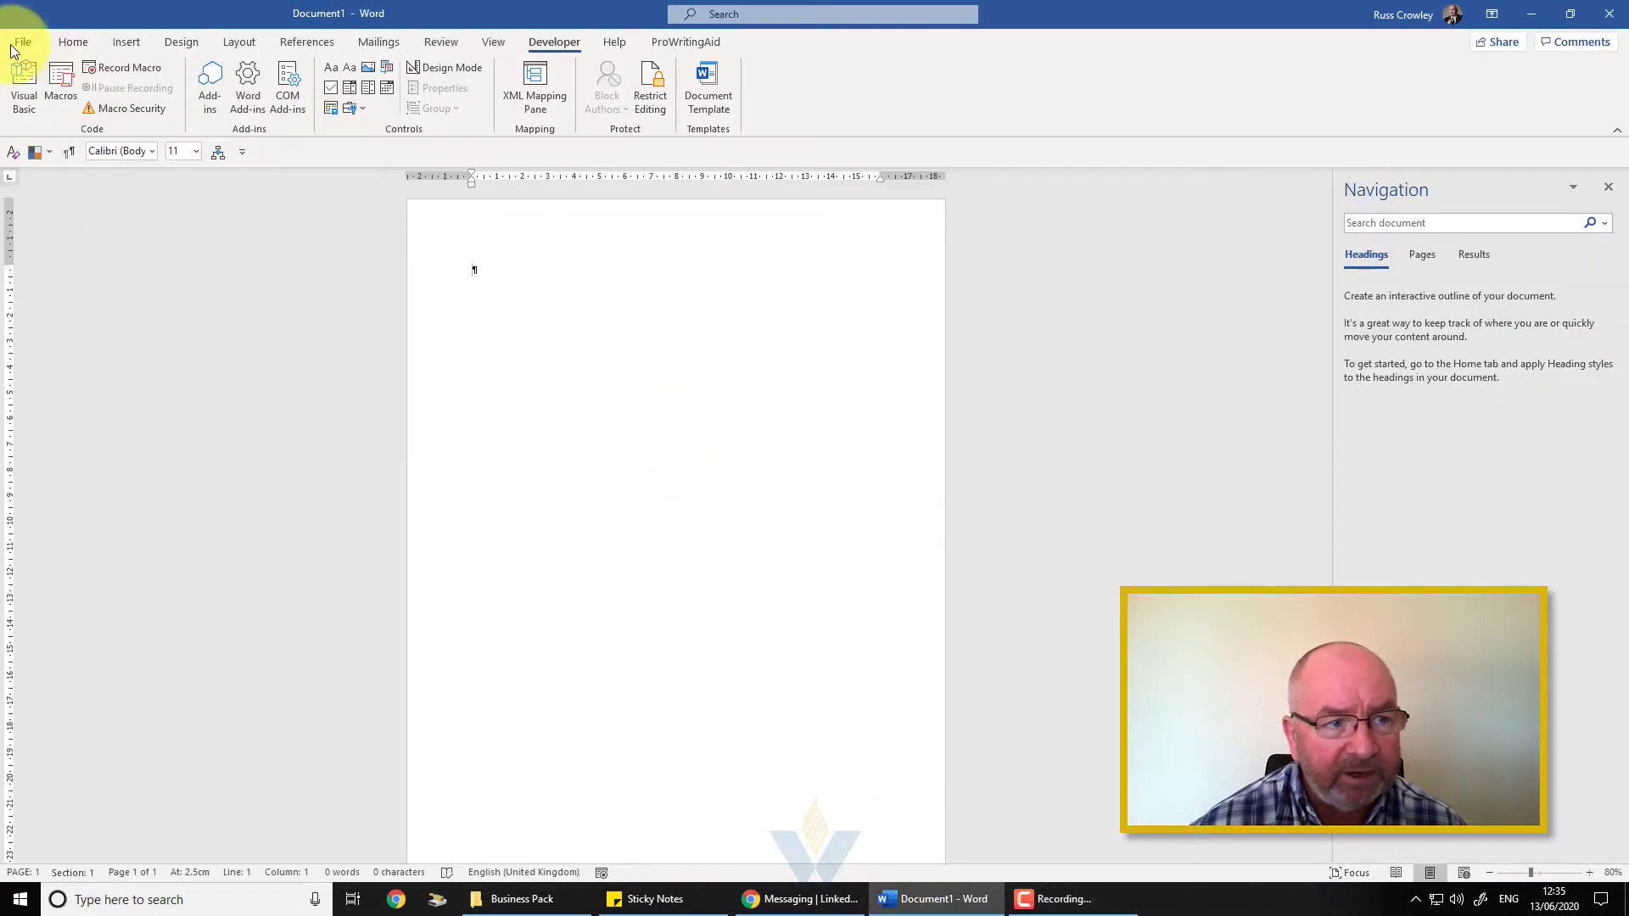
left_click(20, 42)
left_click(46, 197)
left_click(723, 141)
left_click(762, 177)
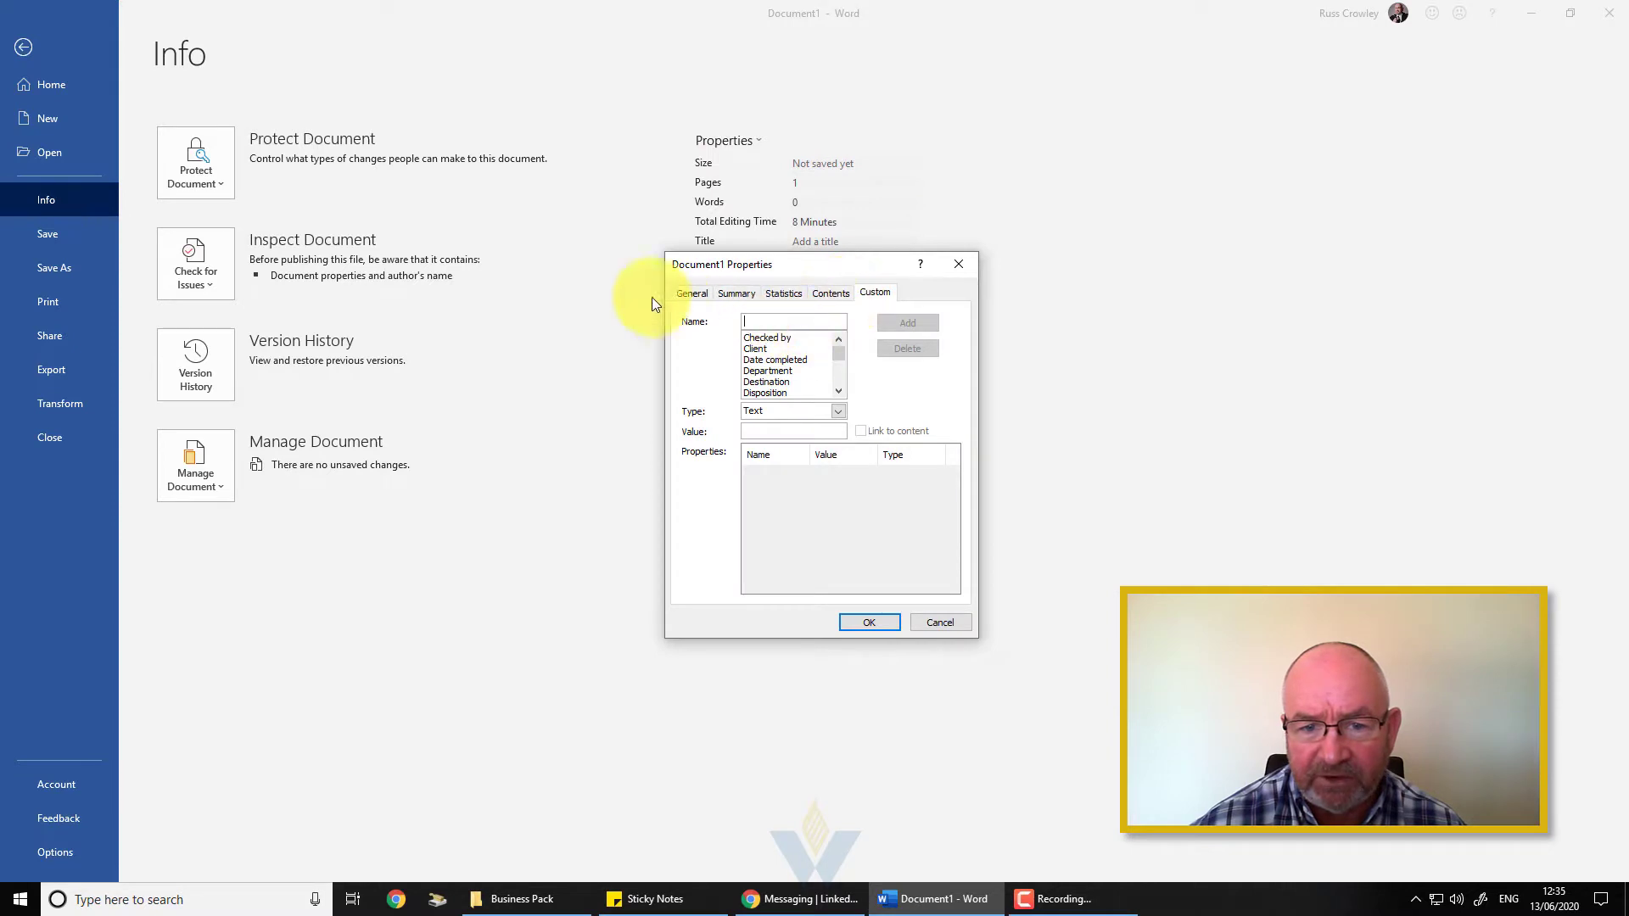
Browse the General, Summary, Statistics and Contents tabs, end on Custom, and reposition the dialog.
left_click(692, 293)
left_click(737, 293)
left_click(783, 293)
left_click(831, 293)
left_click(872, 293)
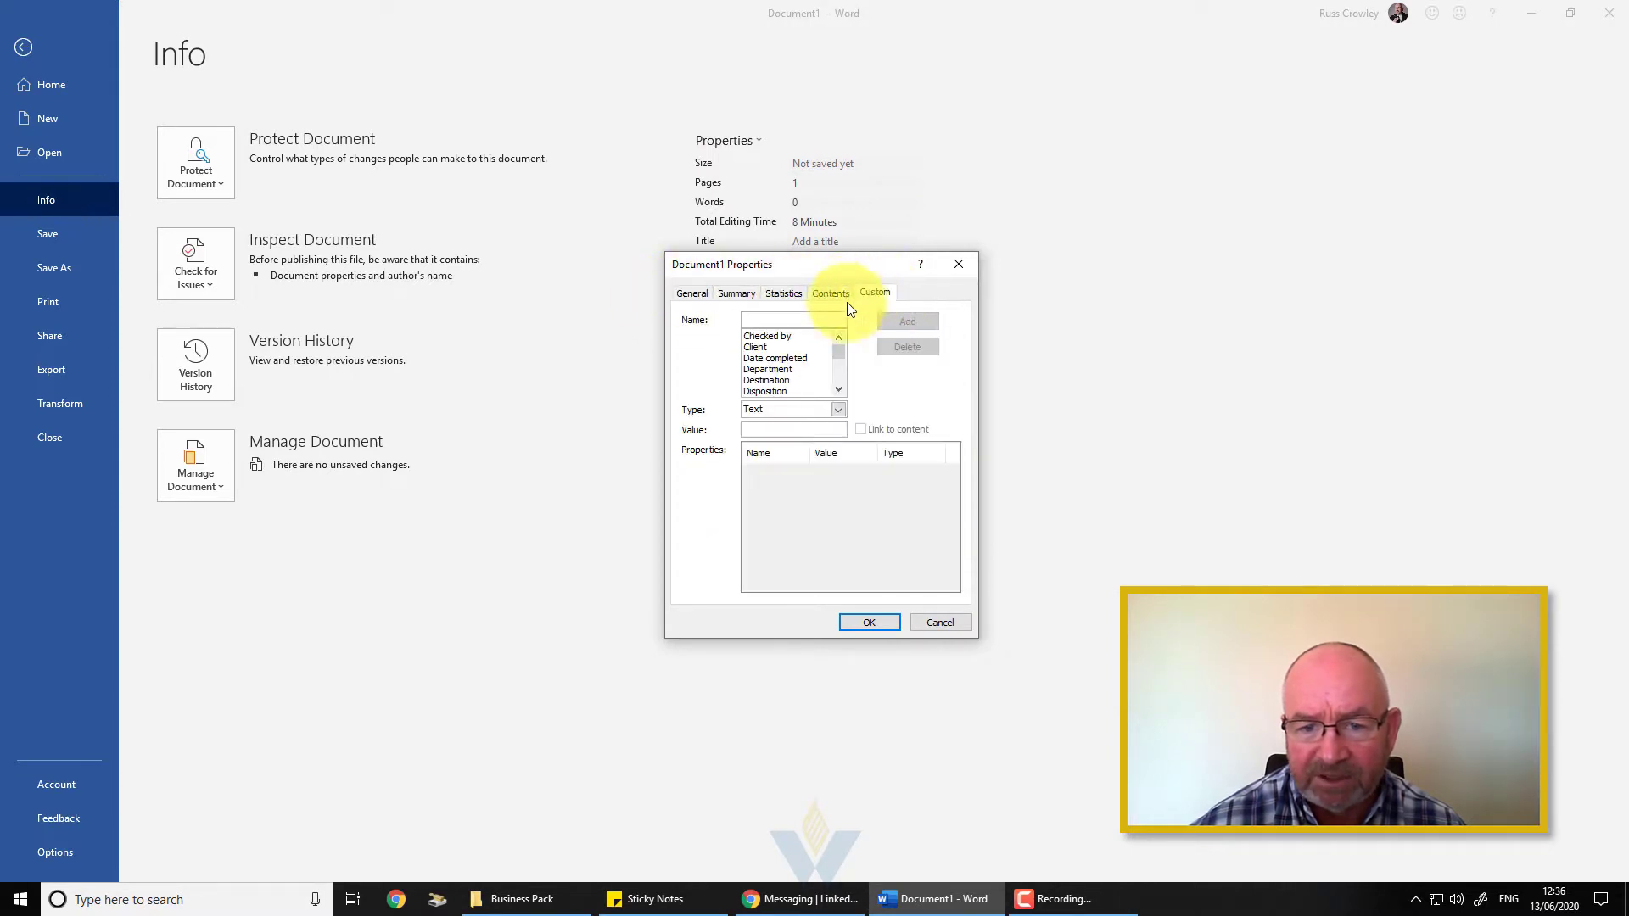
left_click_drag(781, 263, 853, 296)
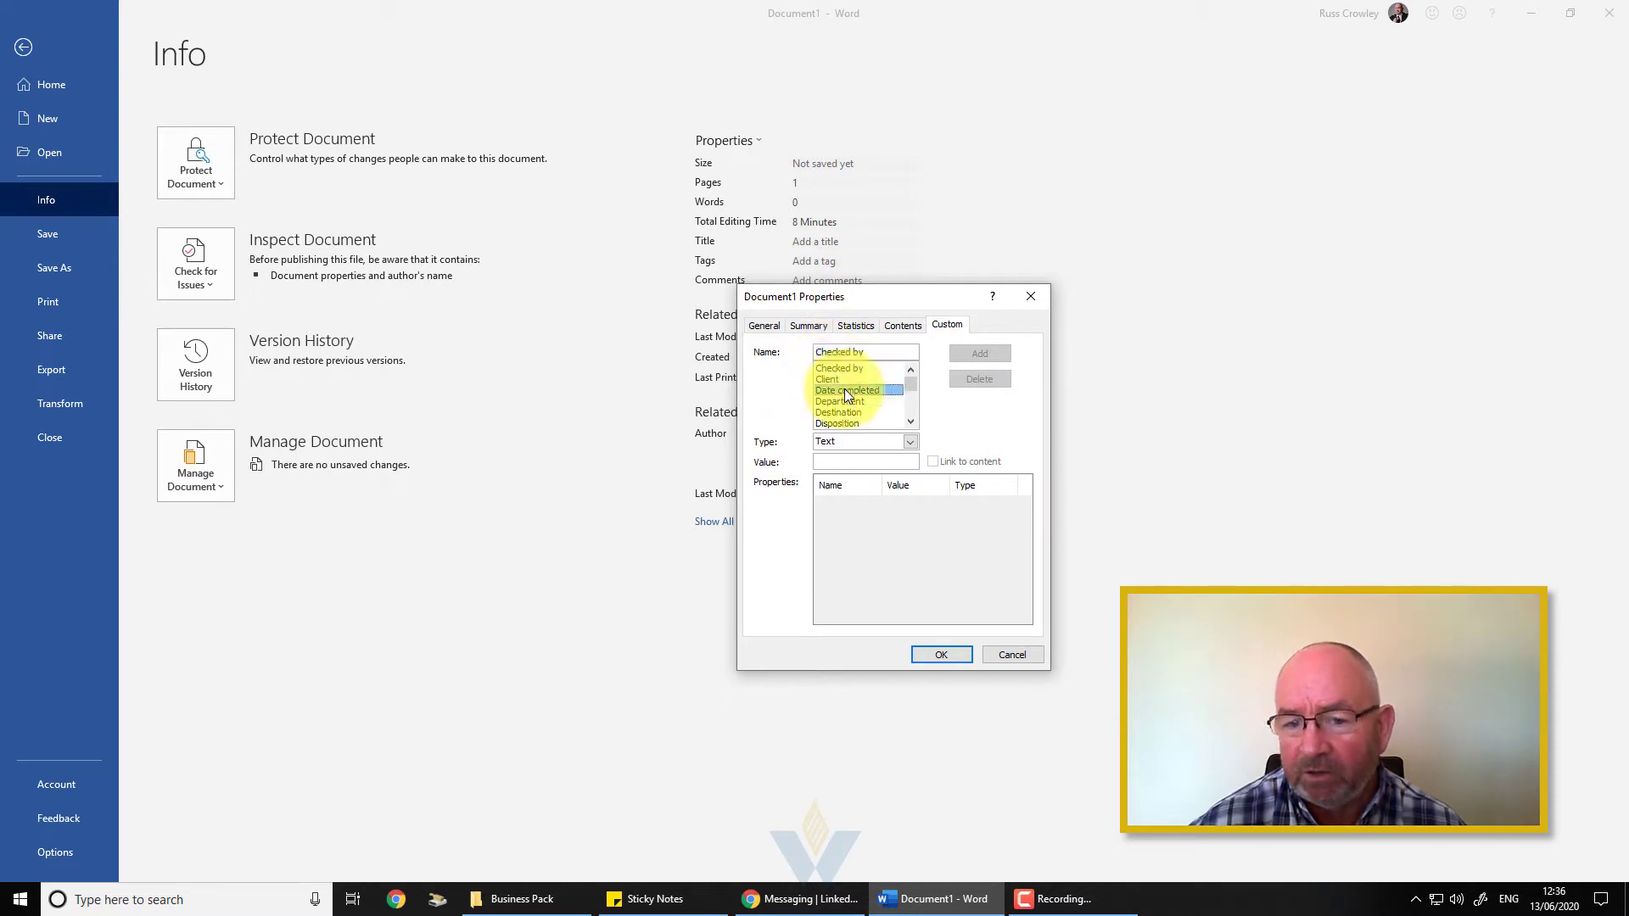
Try the preset names Disposition and Destination, glance at Summary, then return to Custom.
left_click(853, 423)
mouse_move(909, 385)
left_mouse_down()
mouse_move(910, 403)
mouse_move(902, 370)
left_mouse_up()
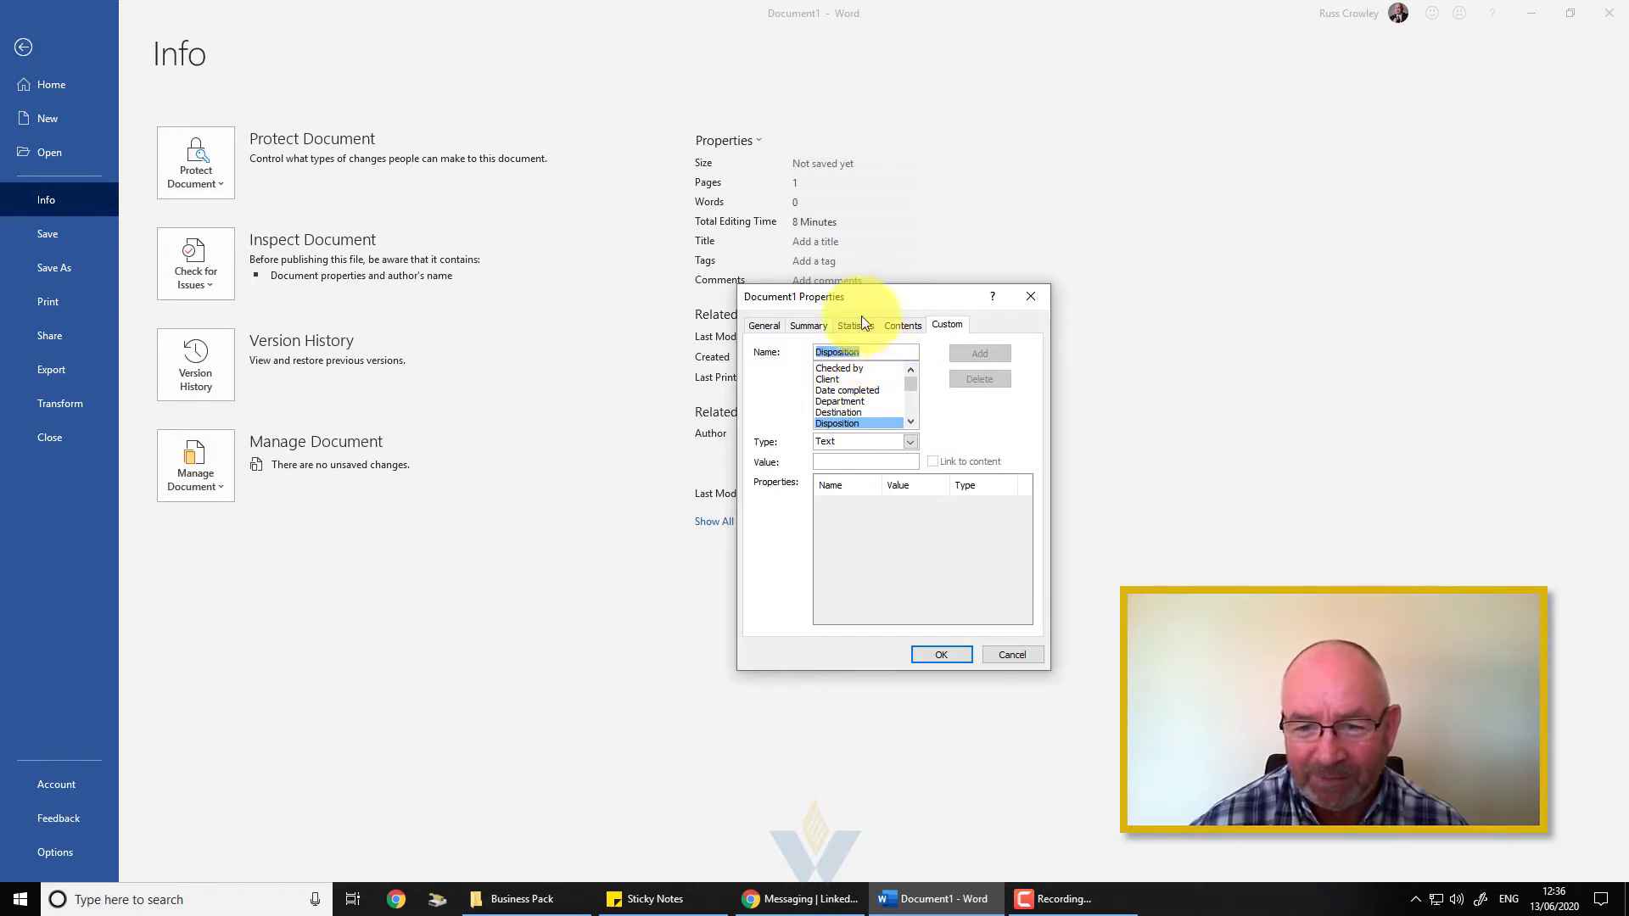
left_click(835, 413)
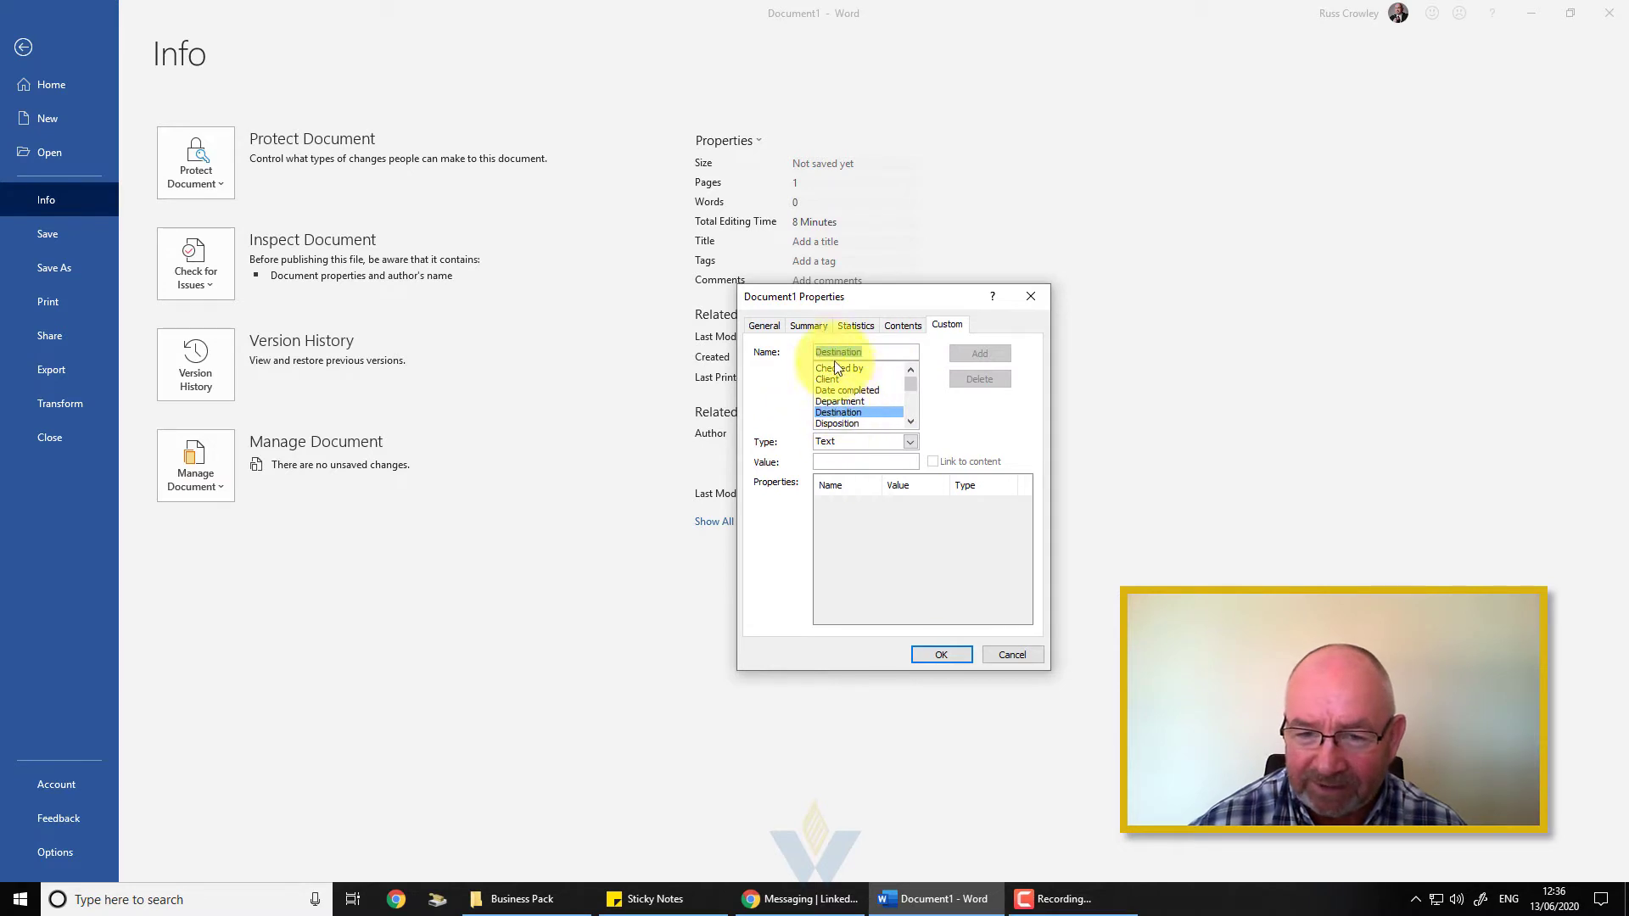
left_click(805, 324)
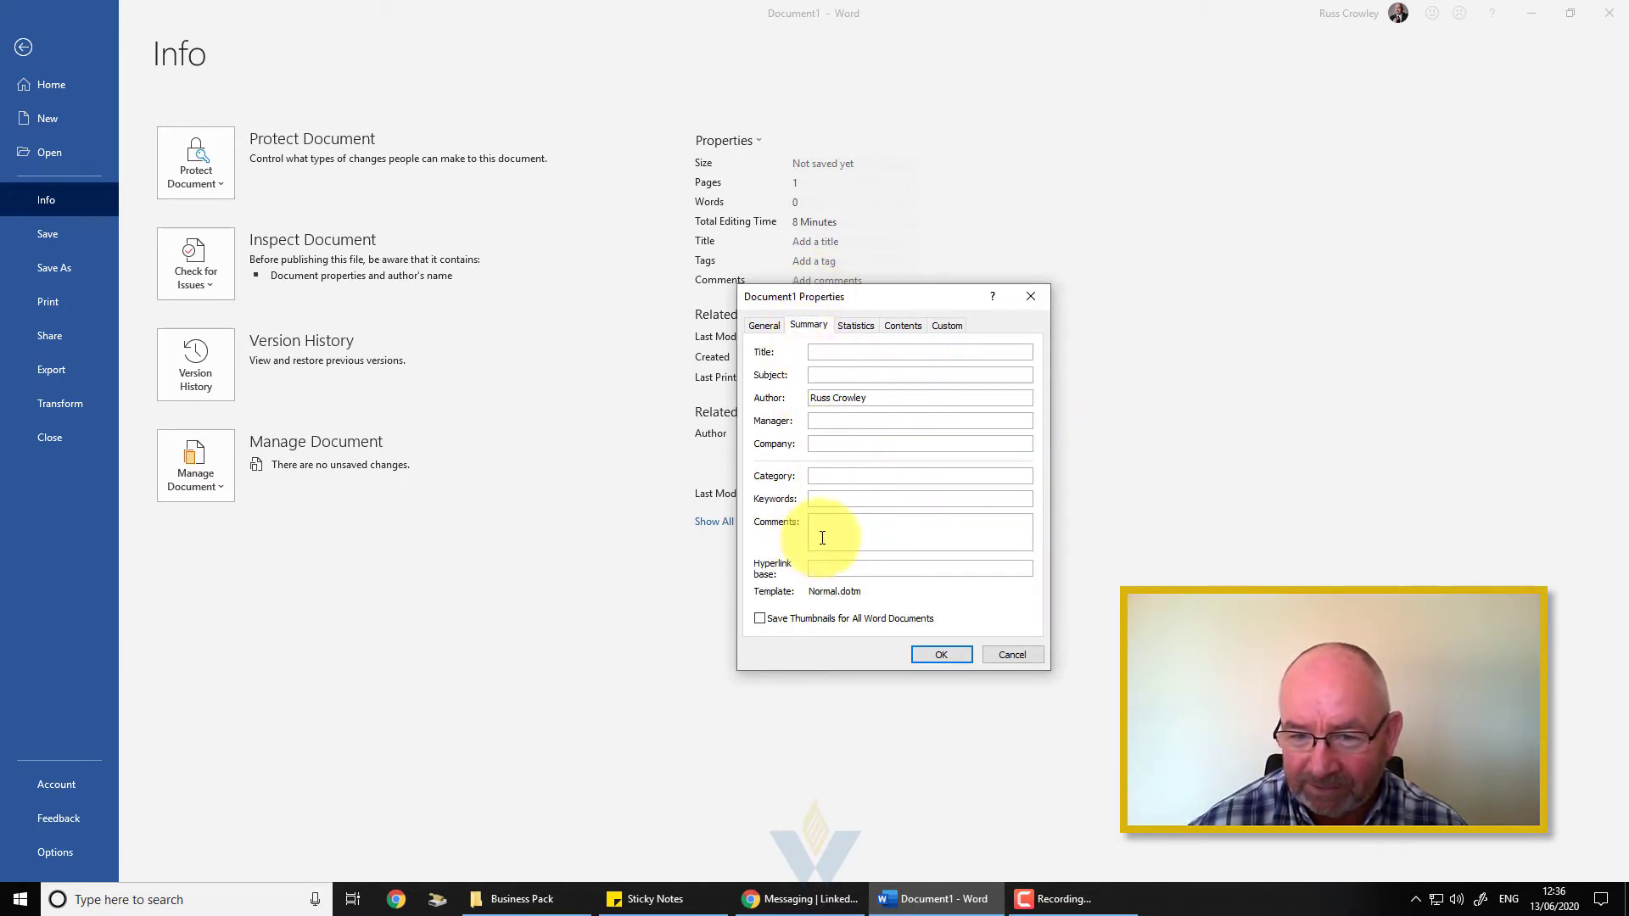
left_click(946, 325)
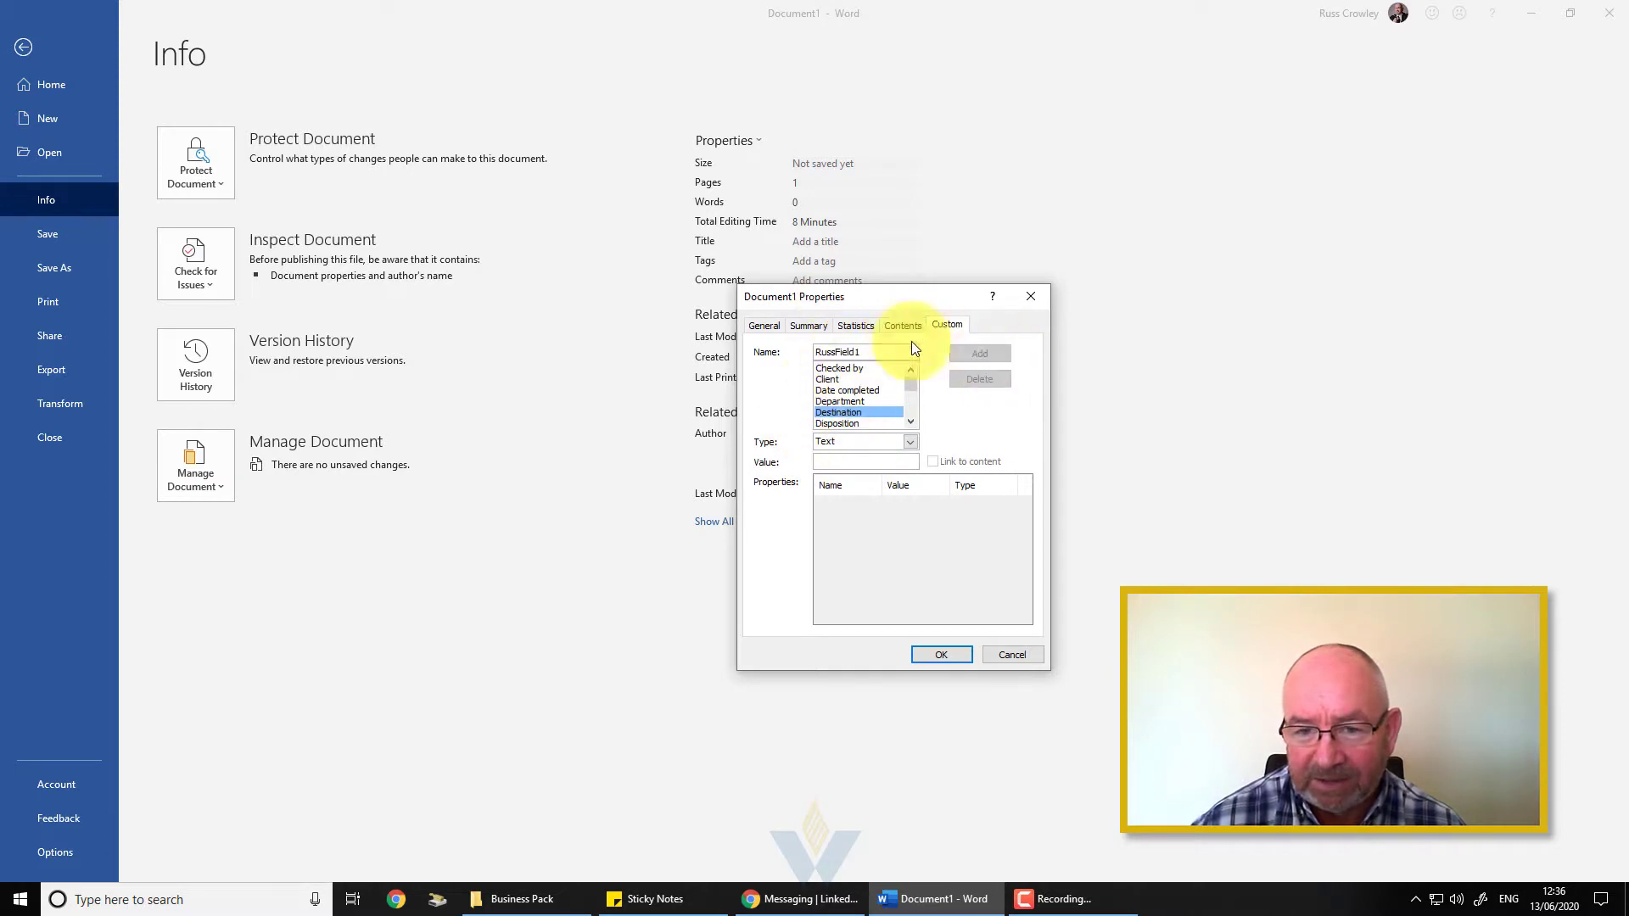
Add the Text custom property RussField1 with value Example 1.
left_click_drag(848, 292, 832, 239)
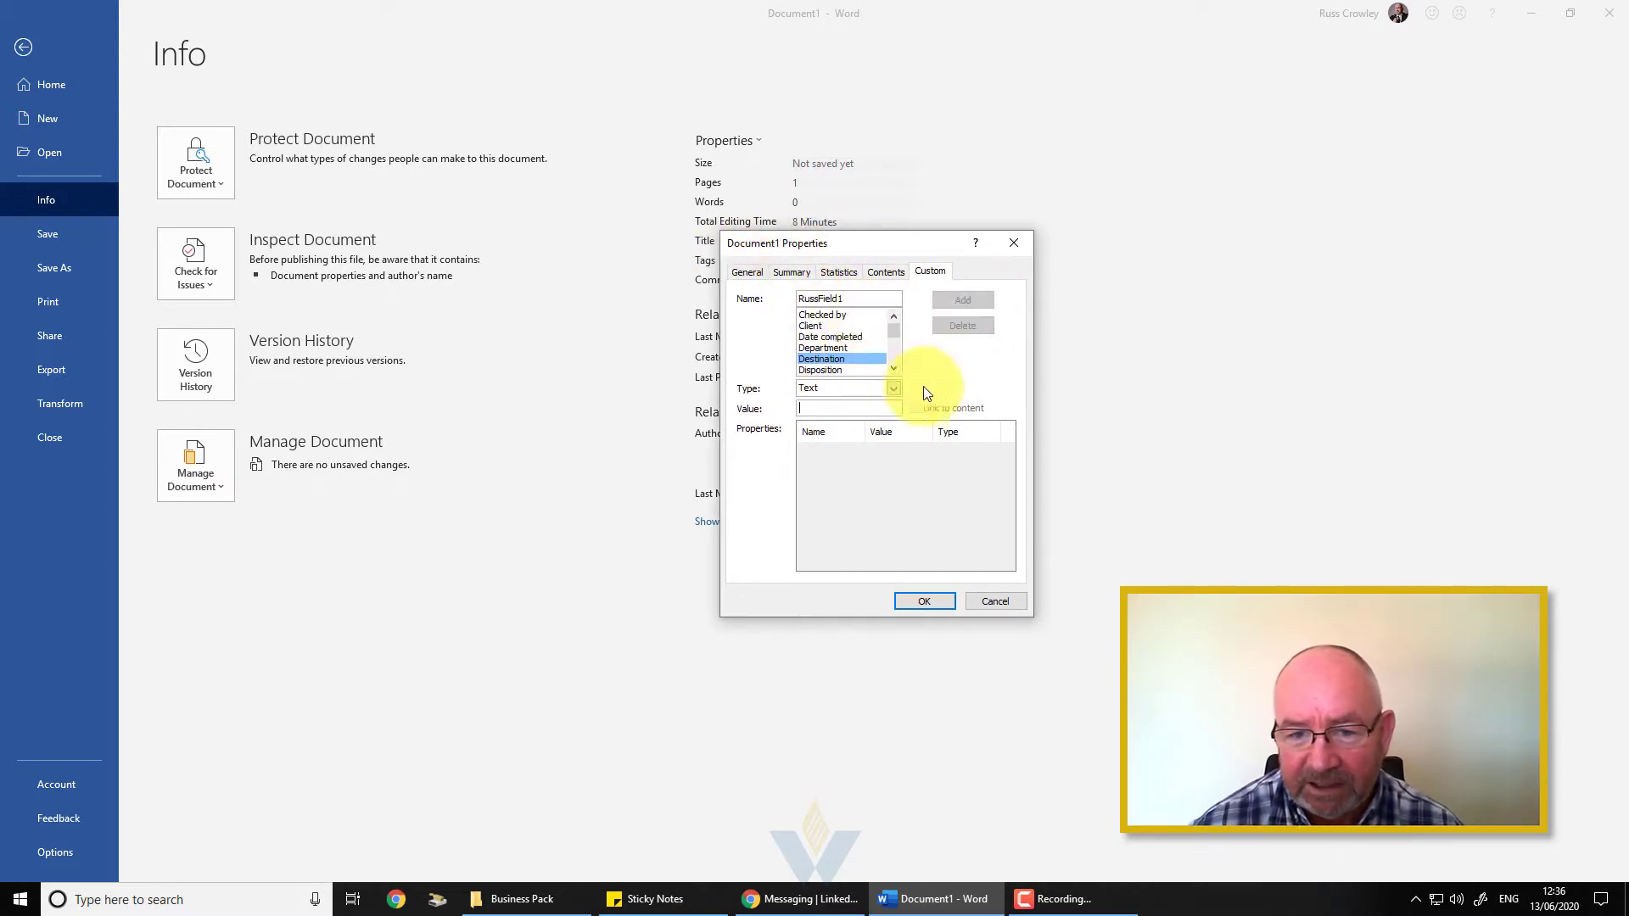
left_click(842, 391)
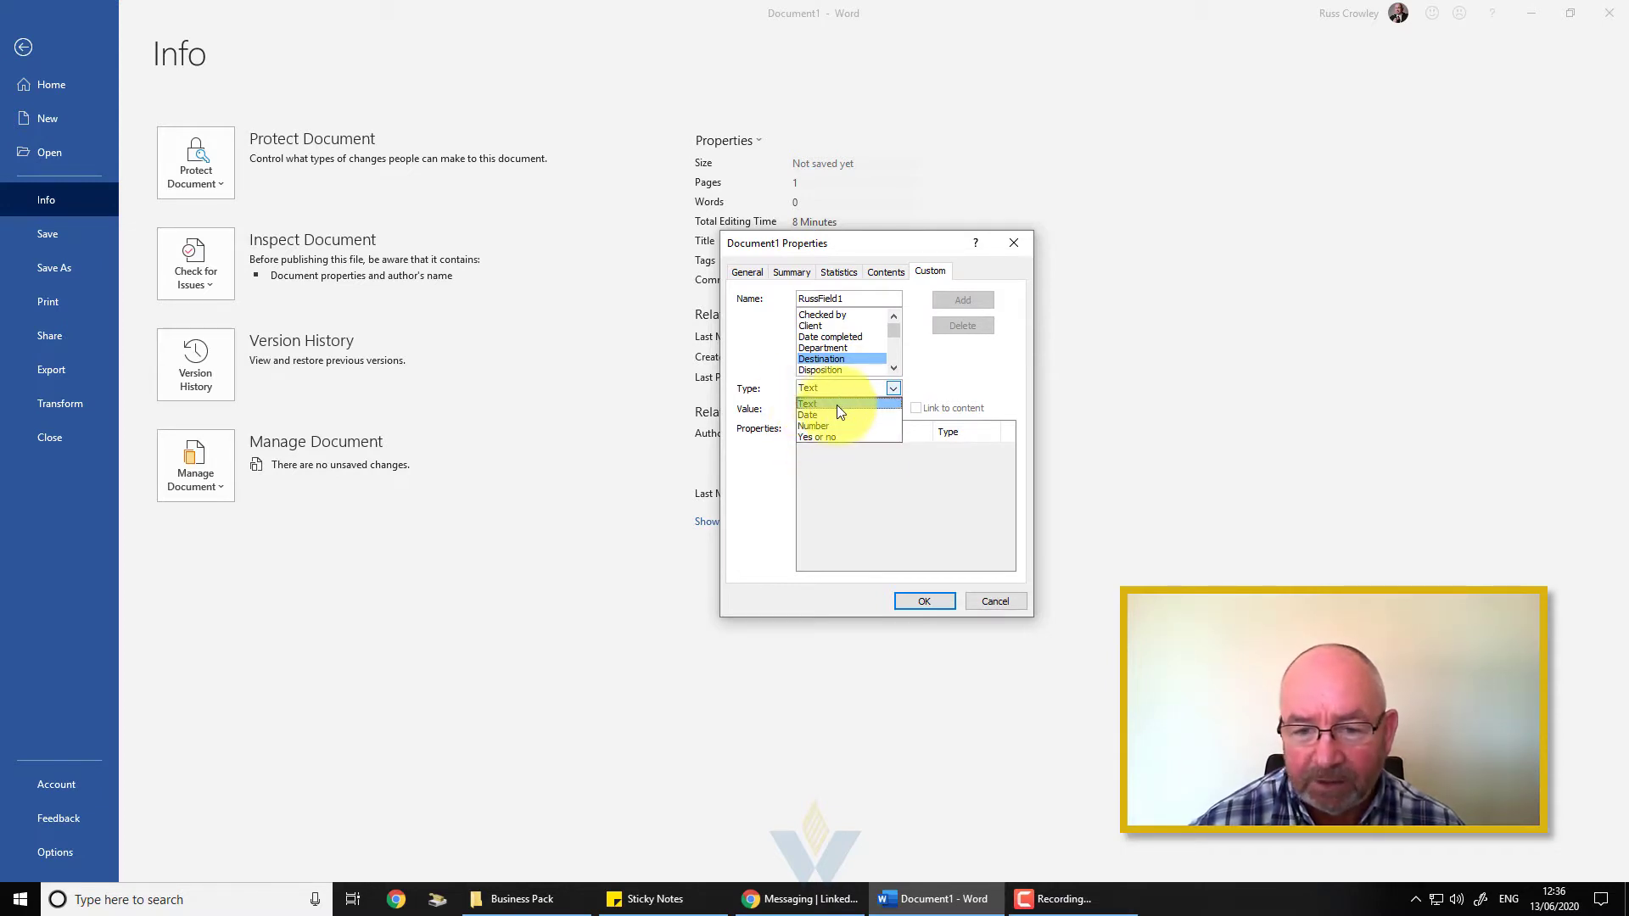
left_click(828, 406)
left_click(828, 408)
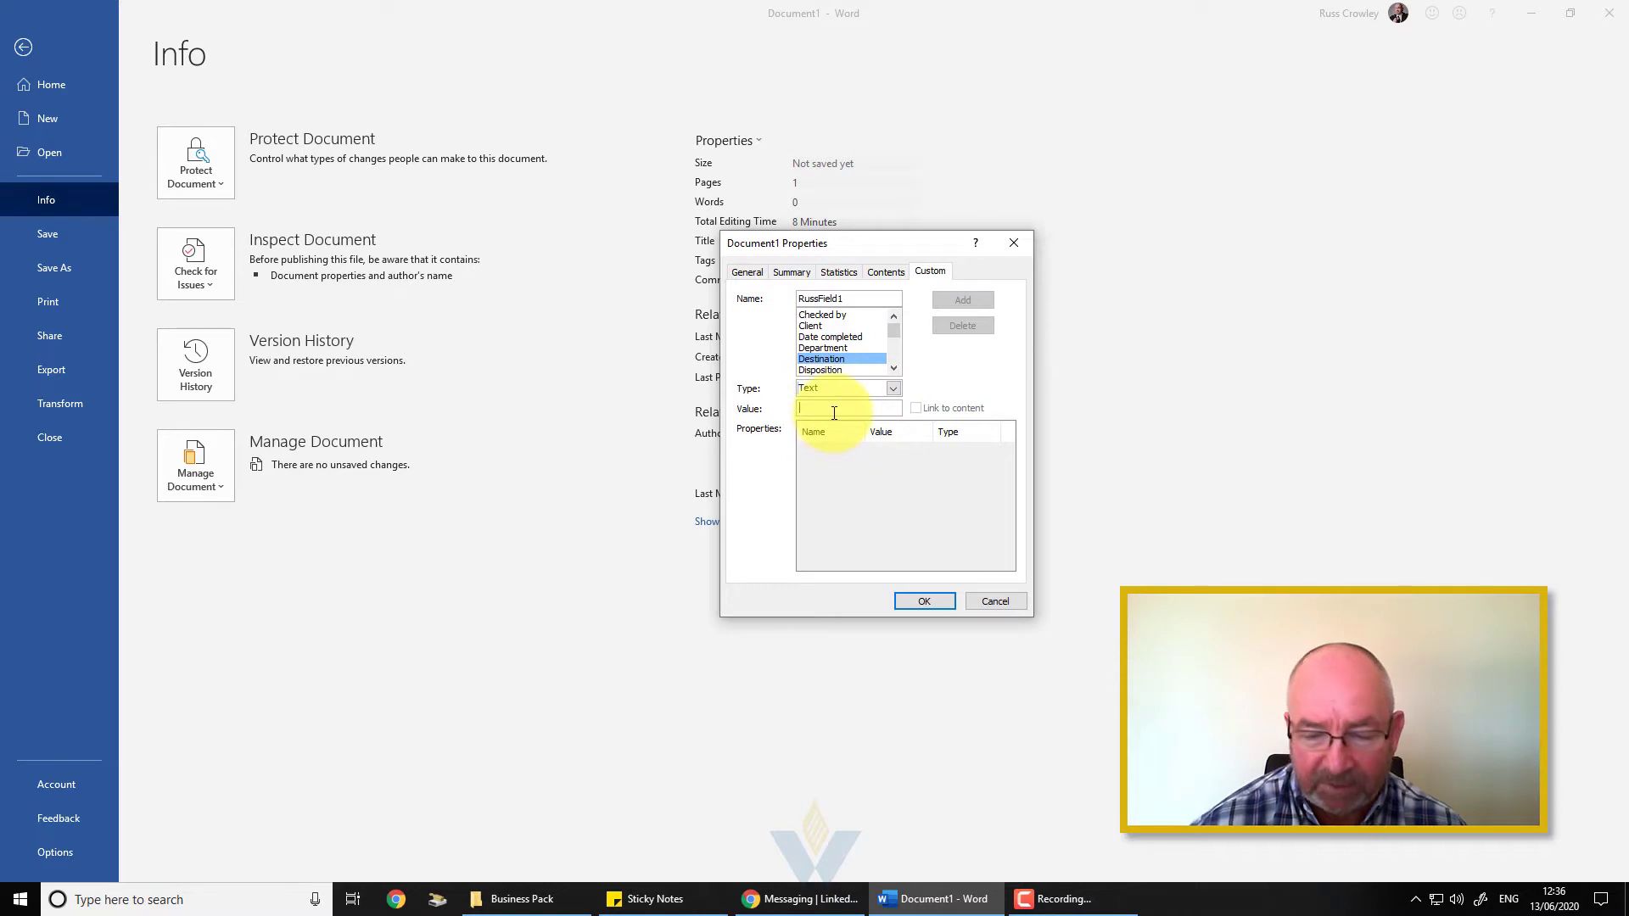
type("Example 1")
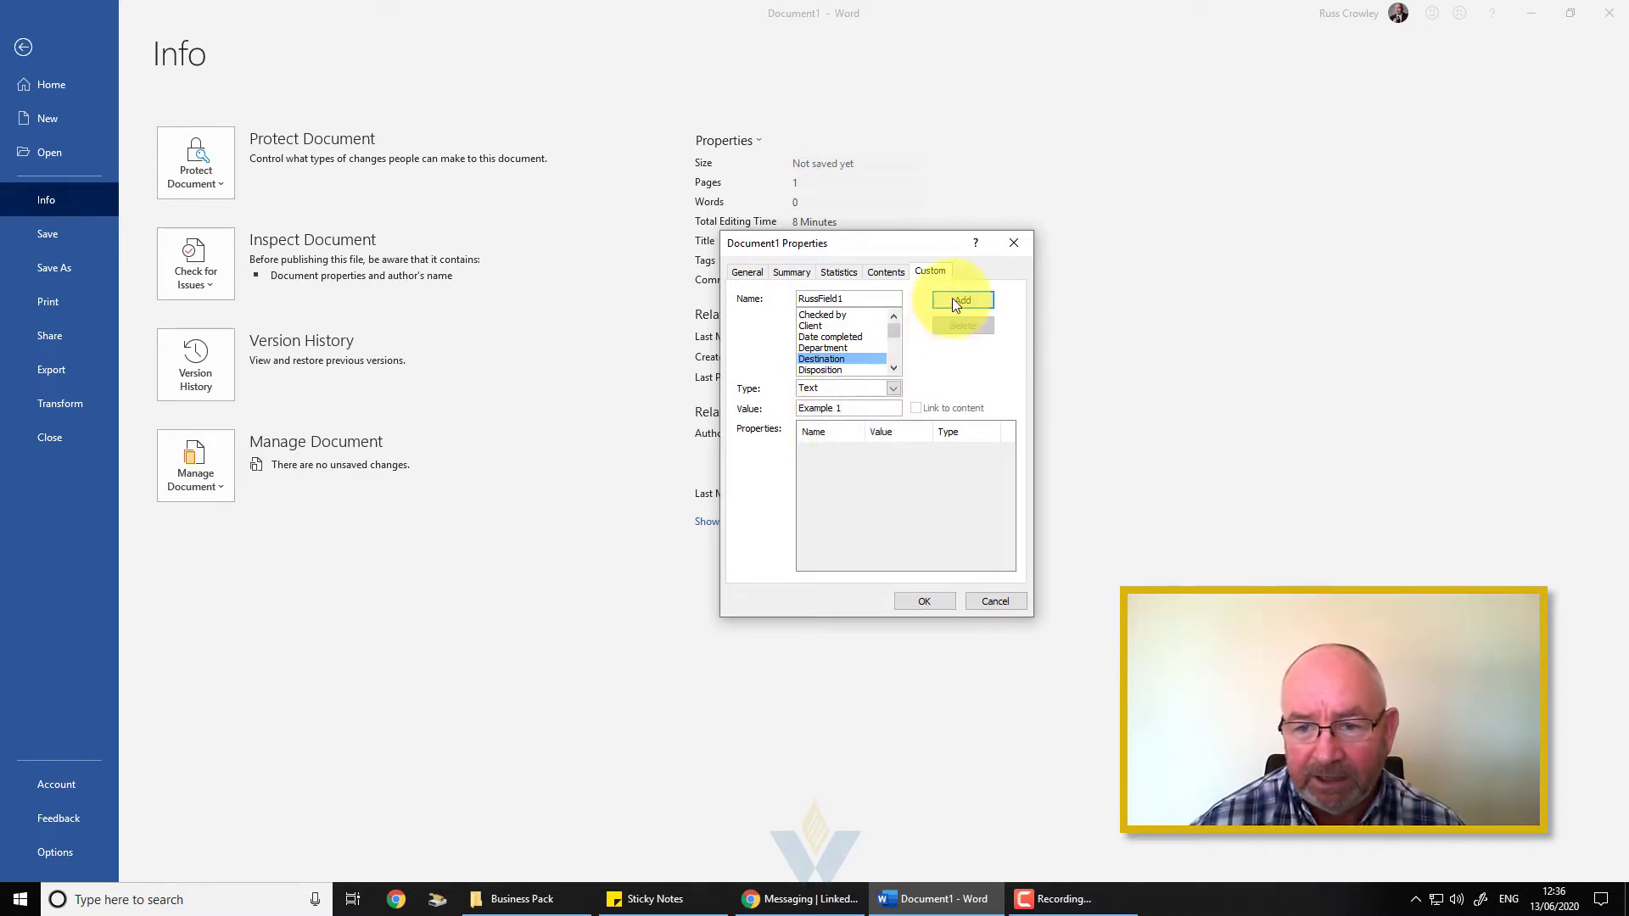
left_click(954, 300)
Add RussField2 = Example 2 and RussField3 = Example 3, then confirm with OK.
left_click(836, 451)
key("BackSpace")
type("2")
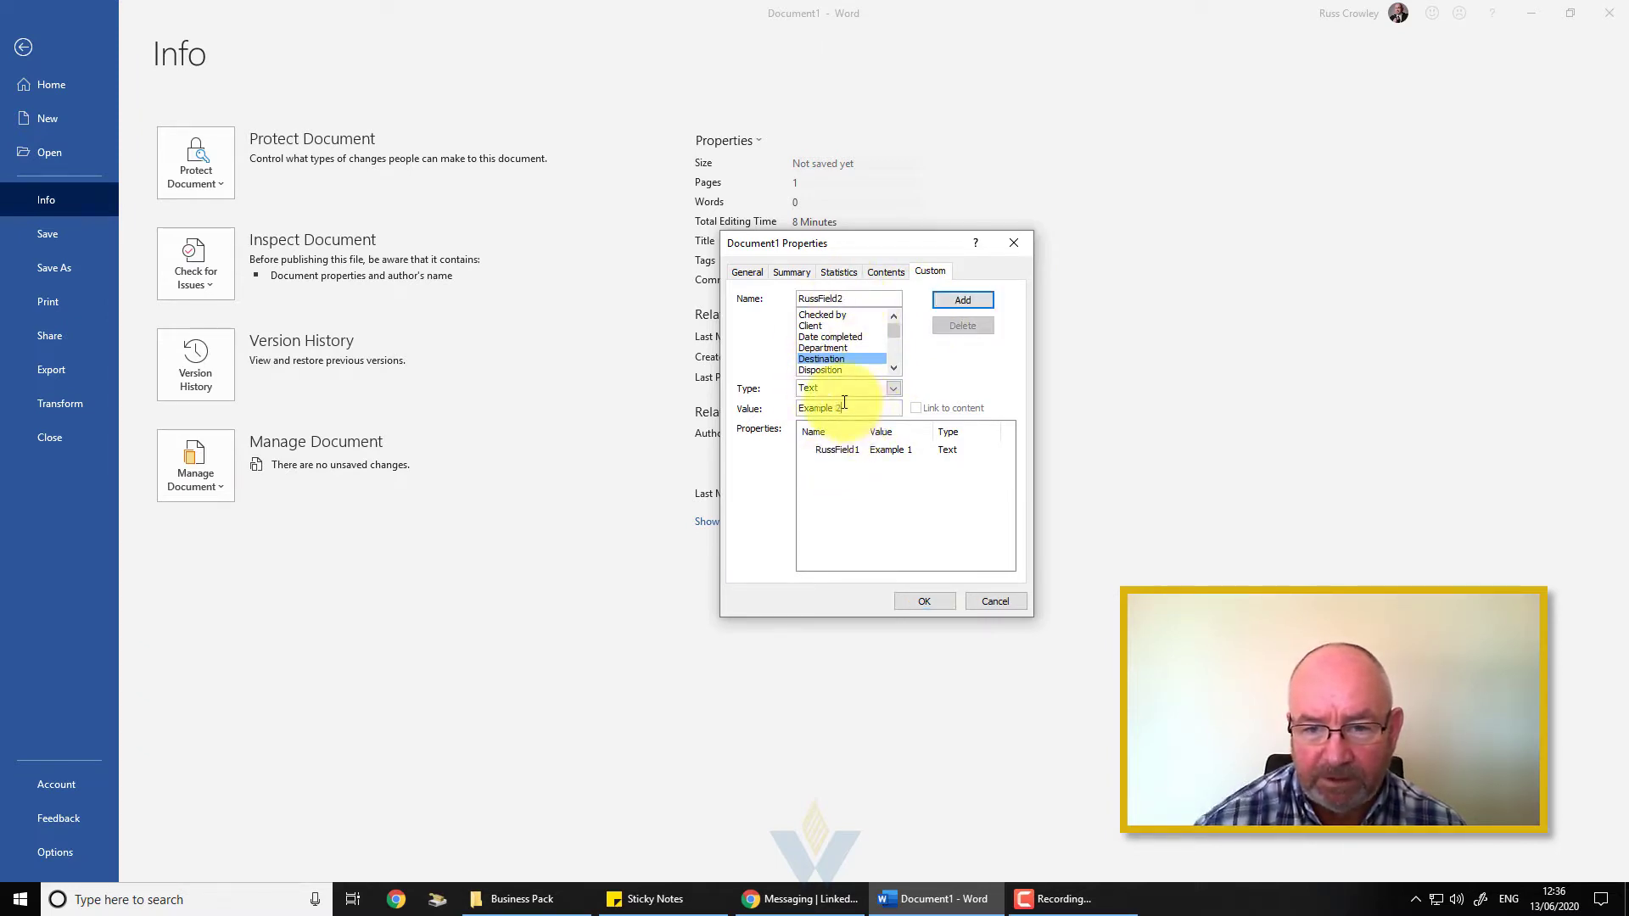
left_click(959, 301)
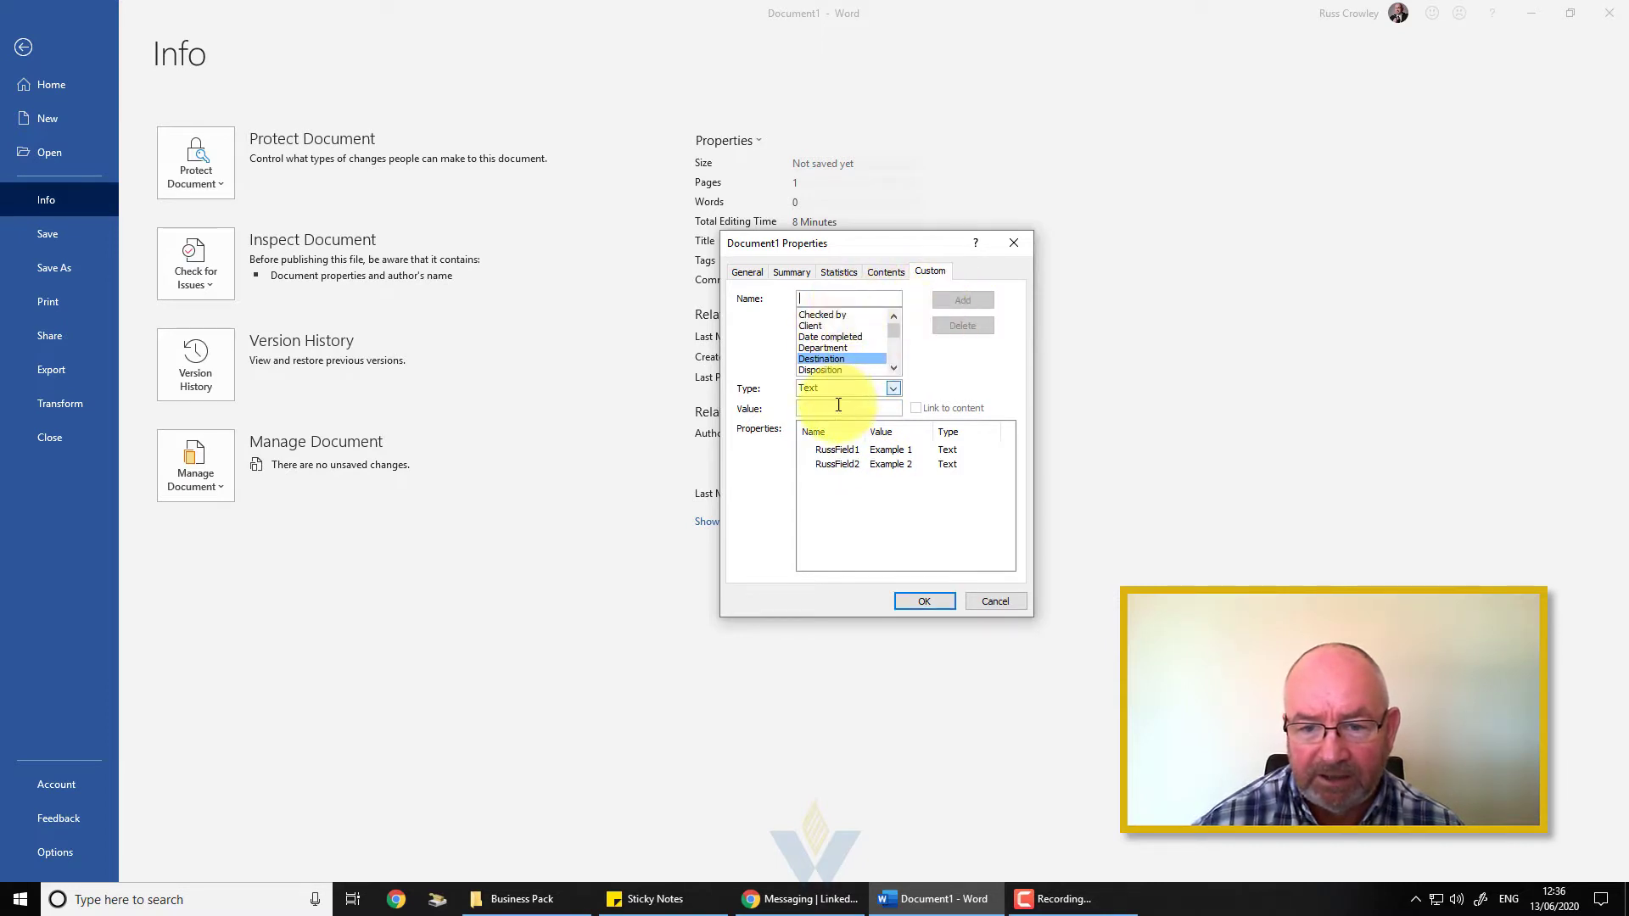
left_click(838, 465)
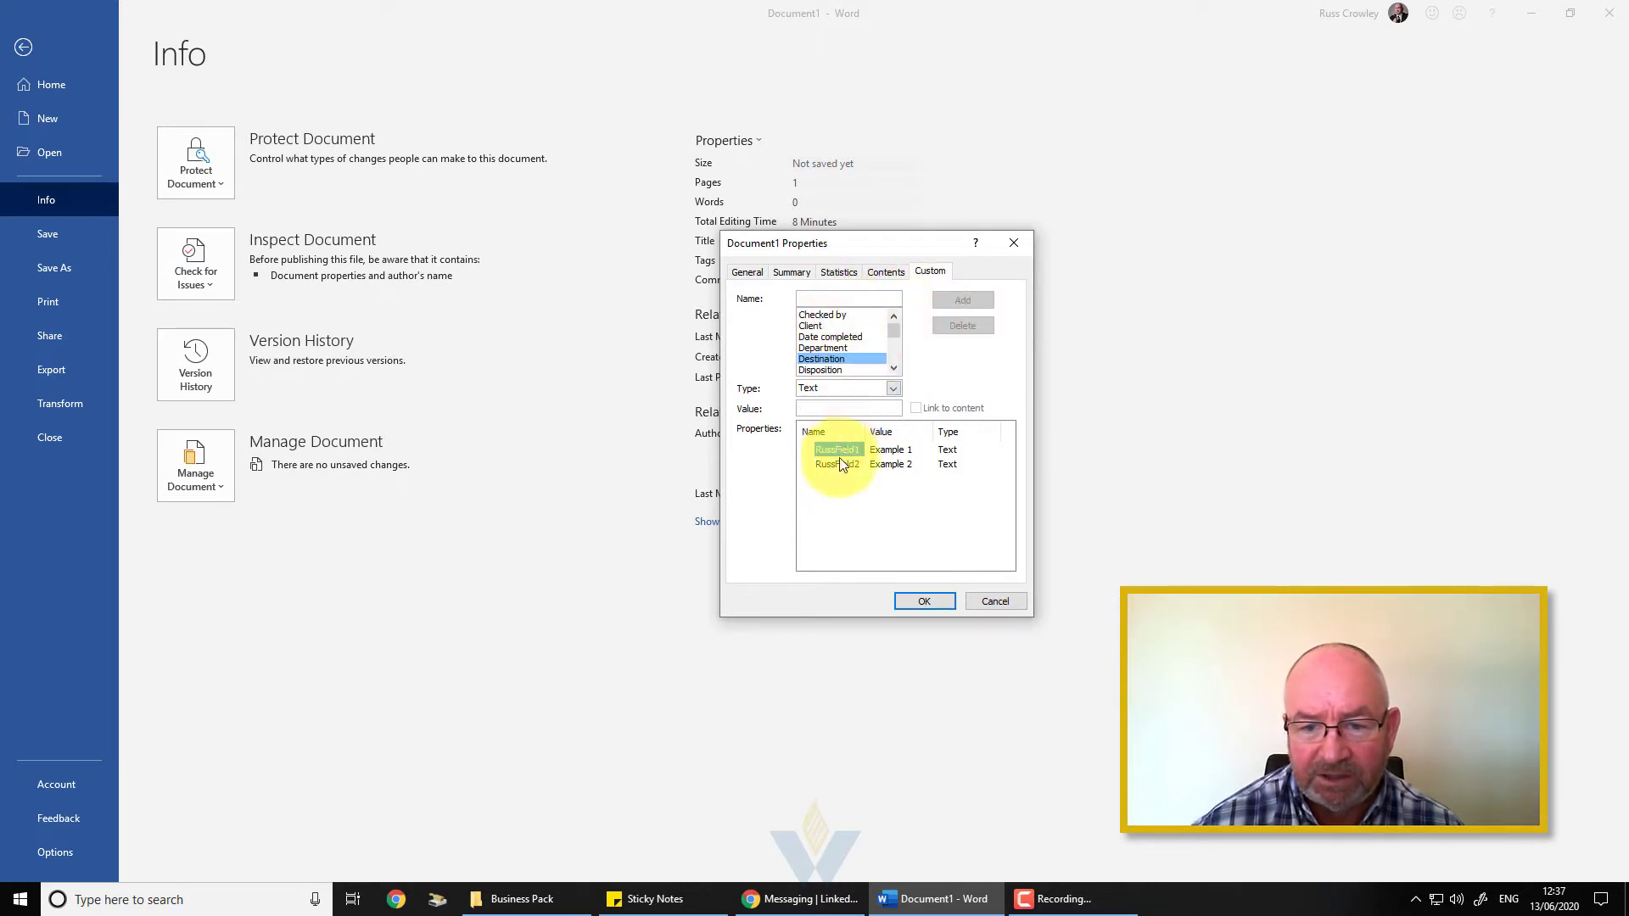
left_click(862, 302)
key("BackSpace")
type("3")
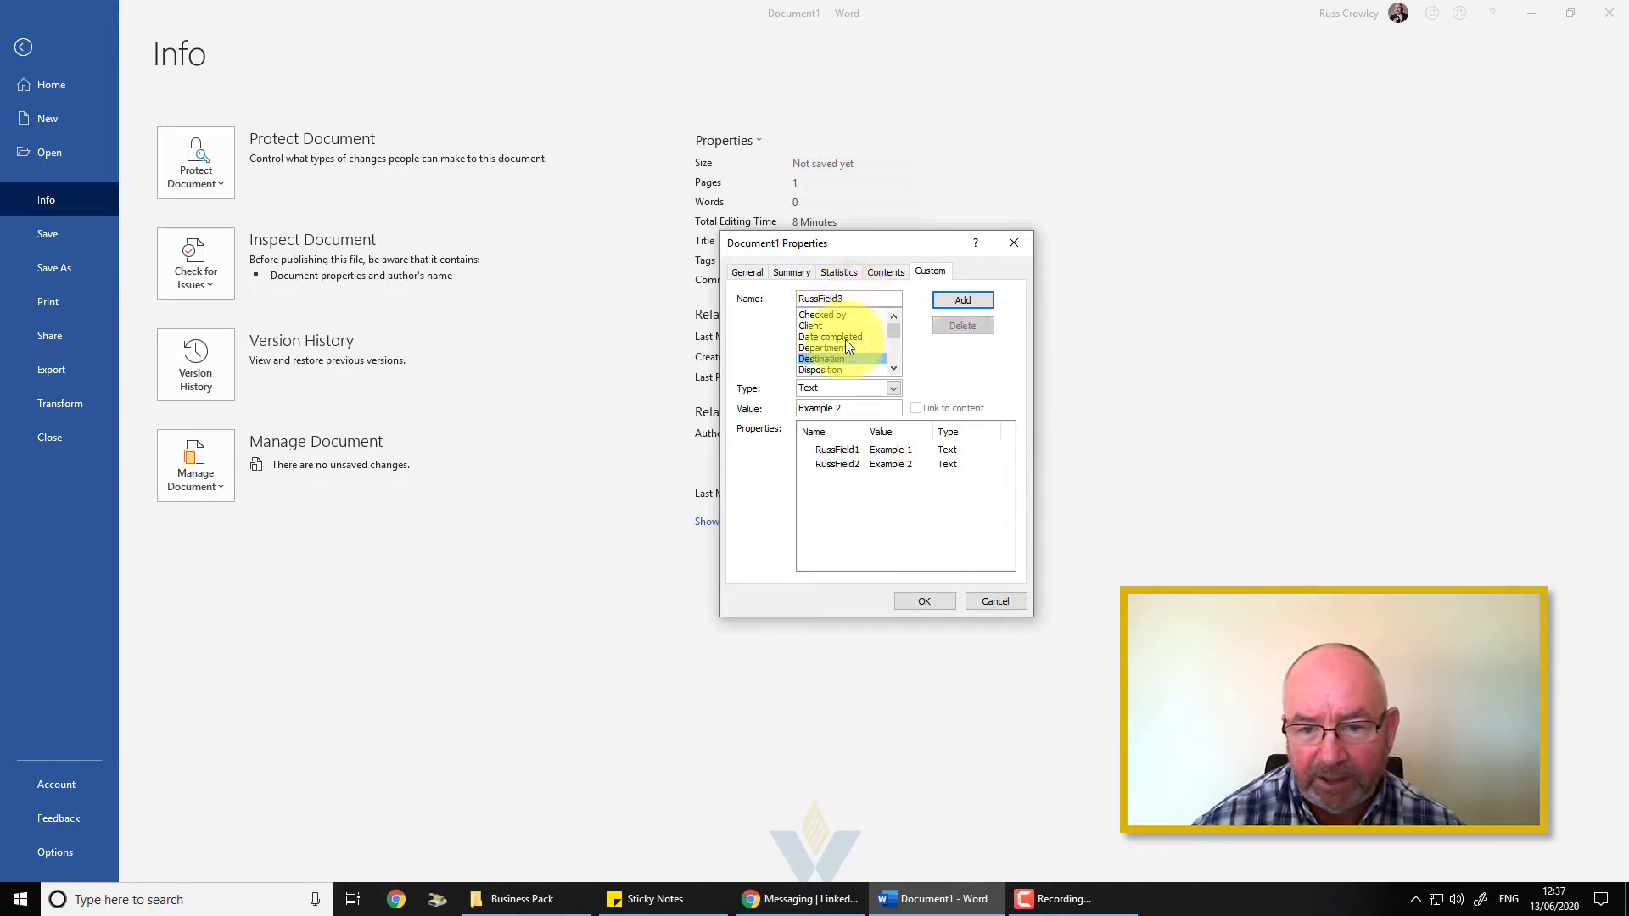
type("3")
left_click(945, 306)
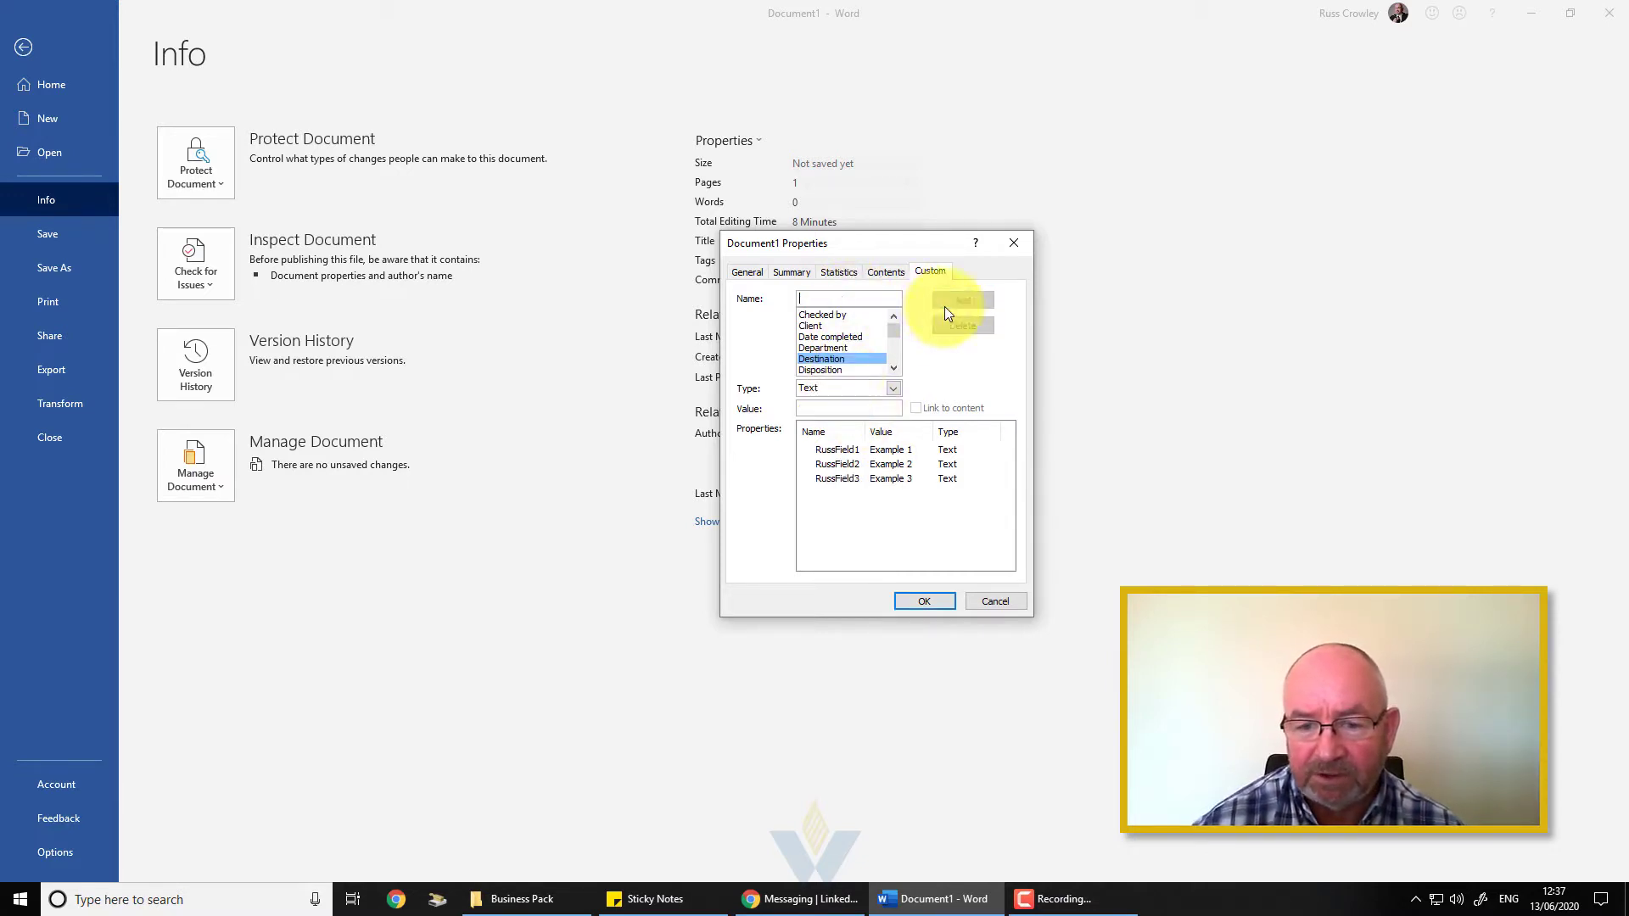
left_click(930, 604)
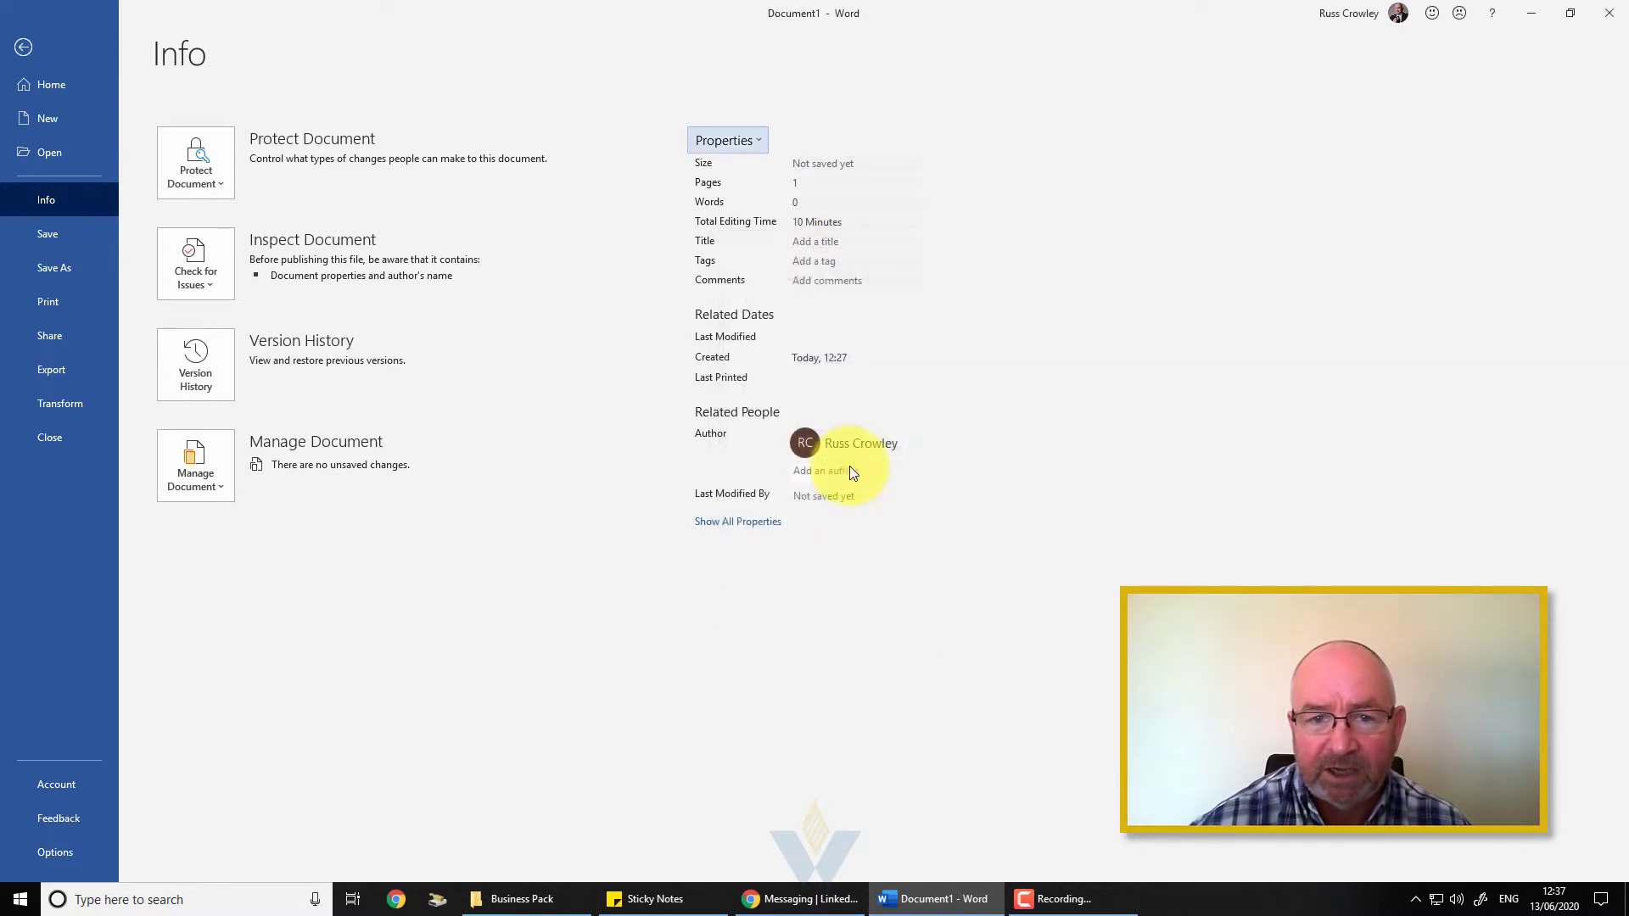
Return to the document and open the Field dialog via Insert > Quick Parts.
left_click(23, 47)
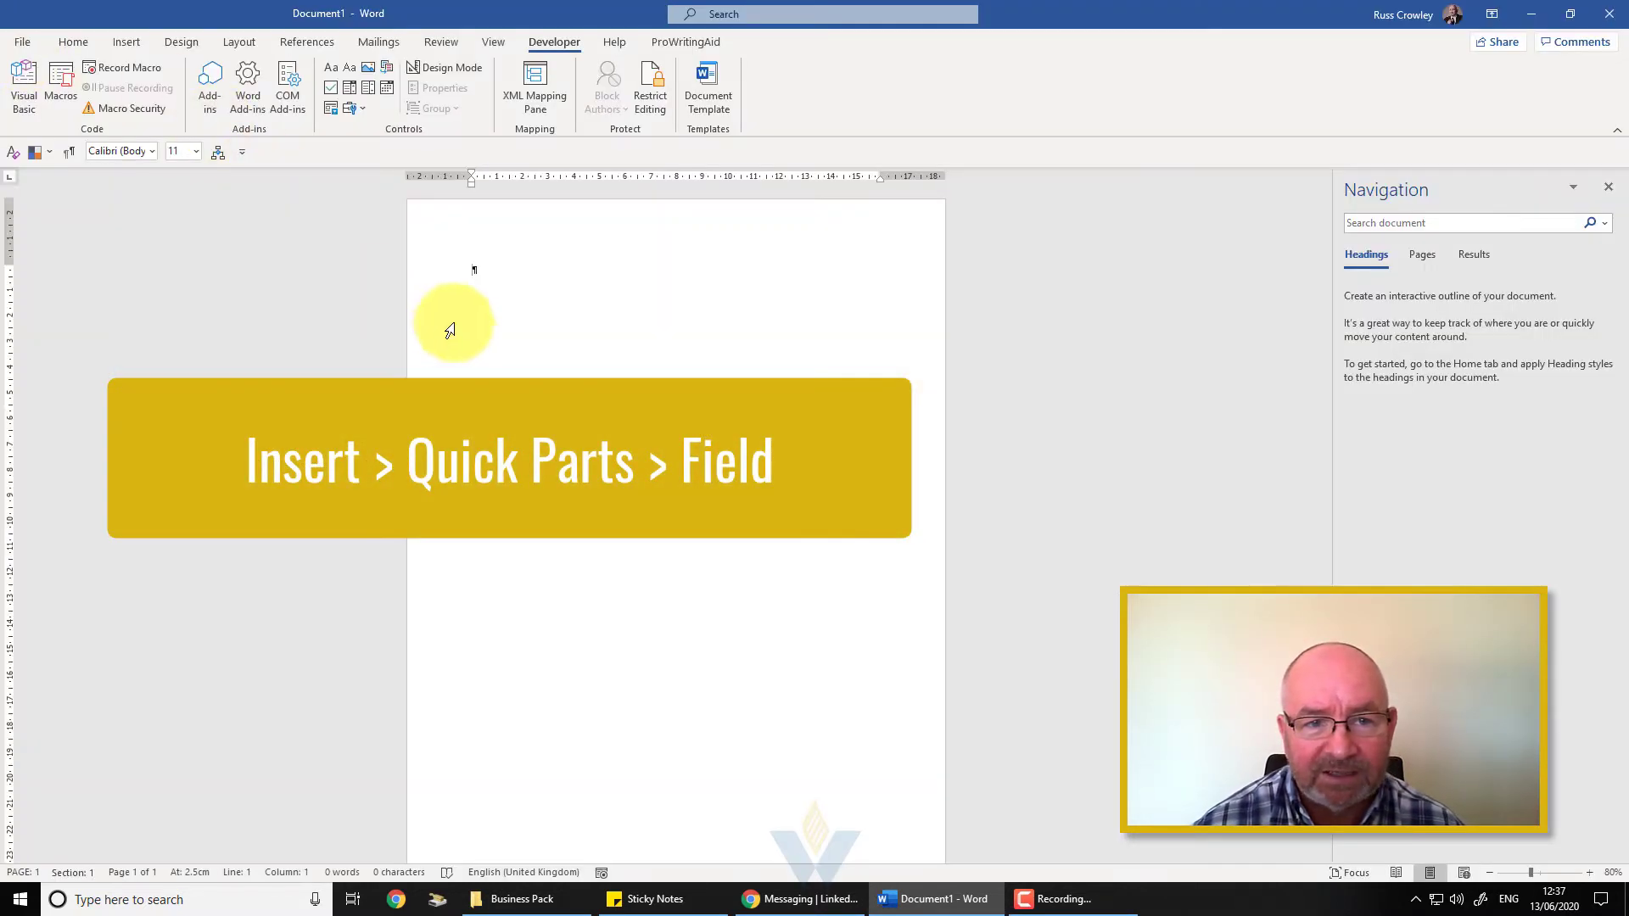
left_click(73, 42)
left_click(143, 41)
left_click(1143, 95)
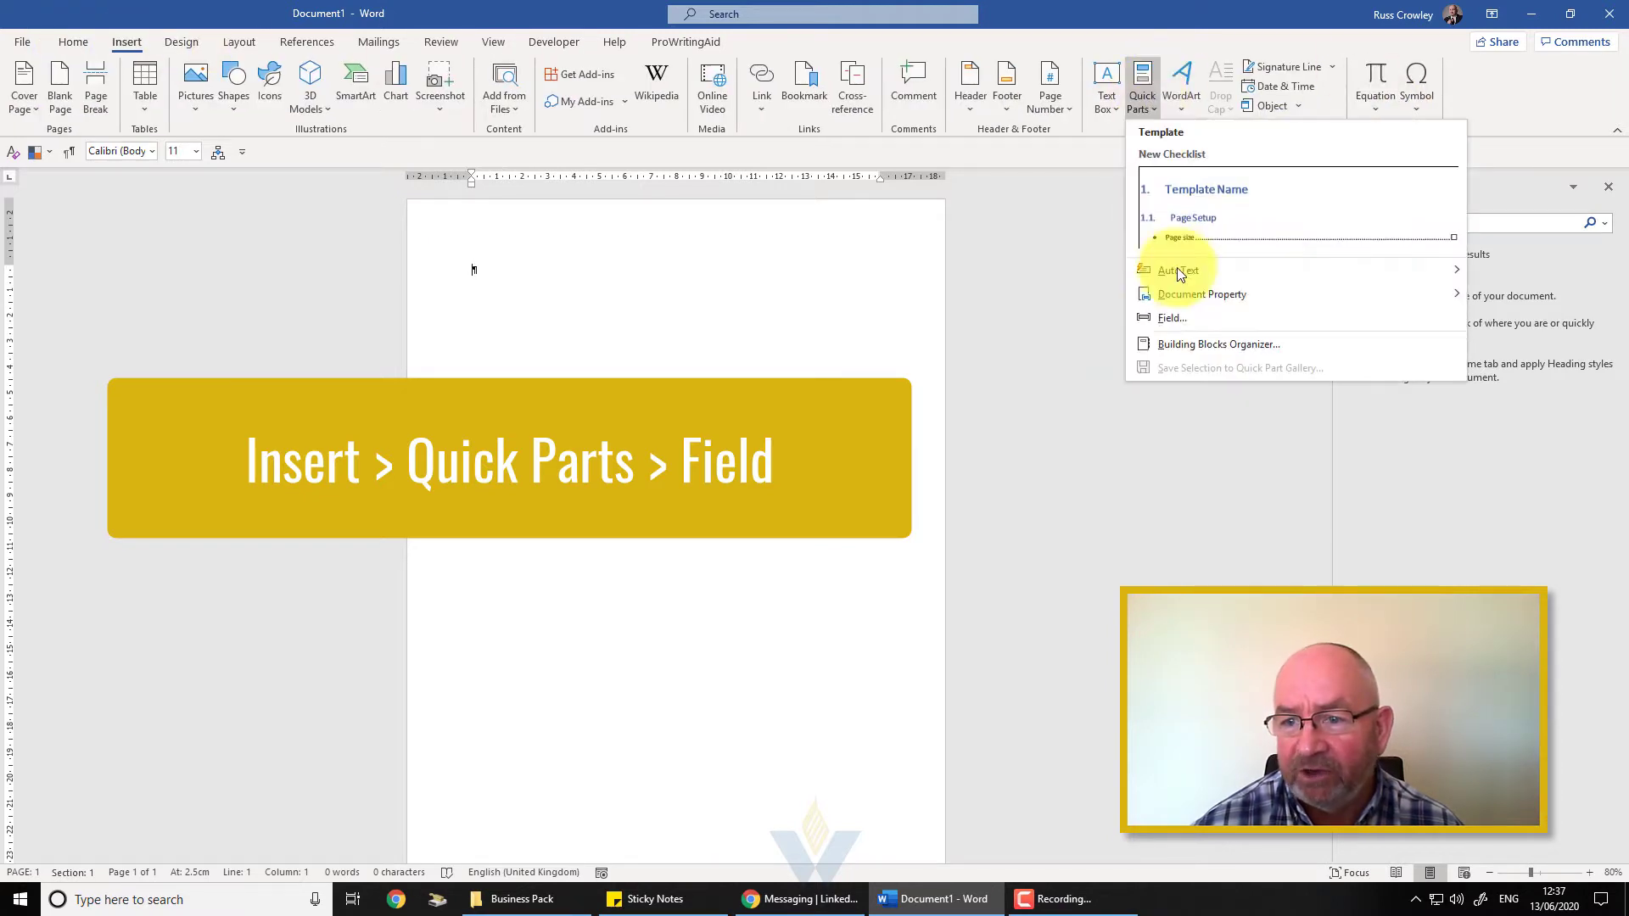
left_click(1185, 317)
Insert a DocProperty field for RussField1 on the first line.
left_click(1059, 469)
key("d")
key("d")
key("d")
key("d")
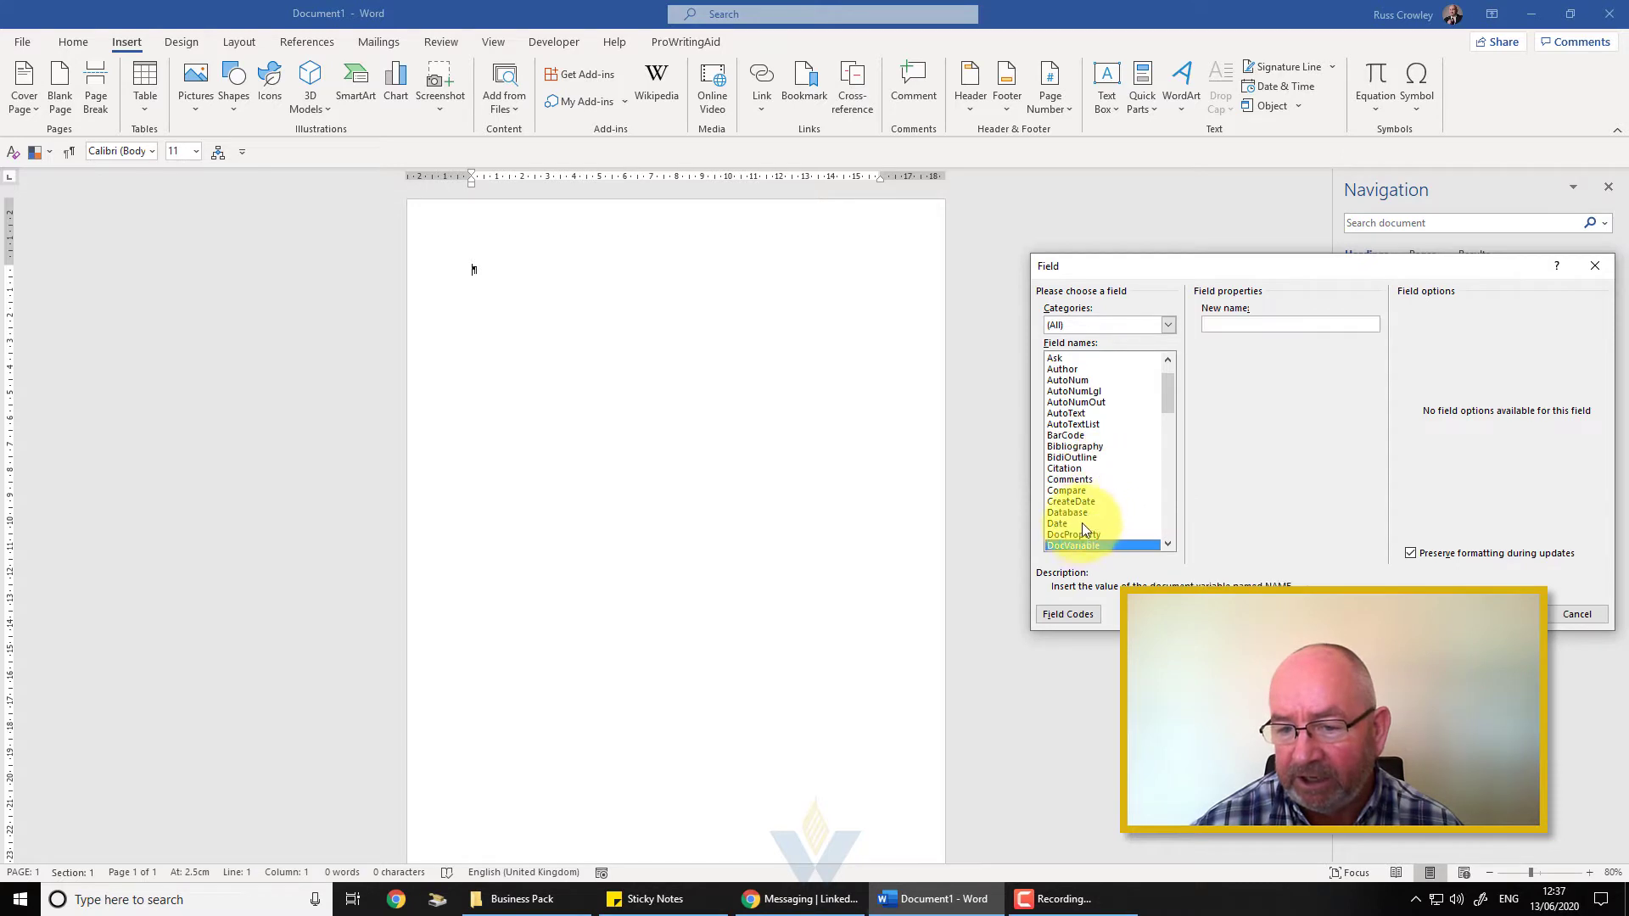
left_click(1082, 534)
left_click(1256, 378)
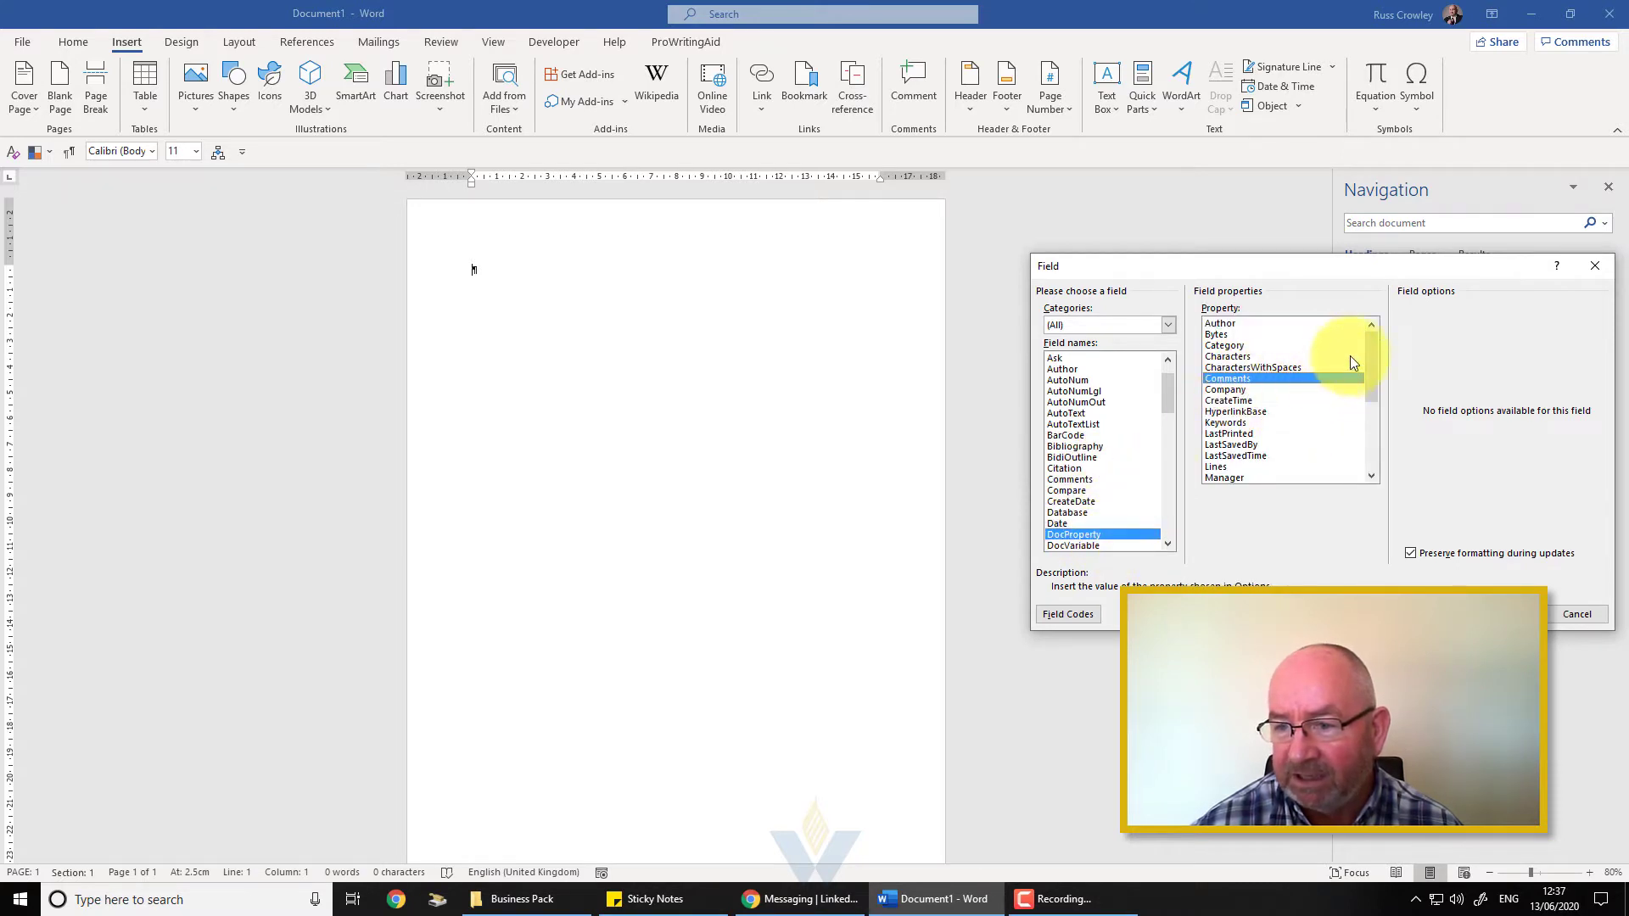
left_click_drag(1375, 348, 1375, 424)
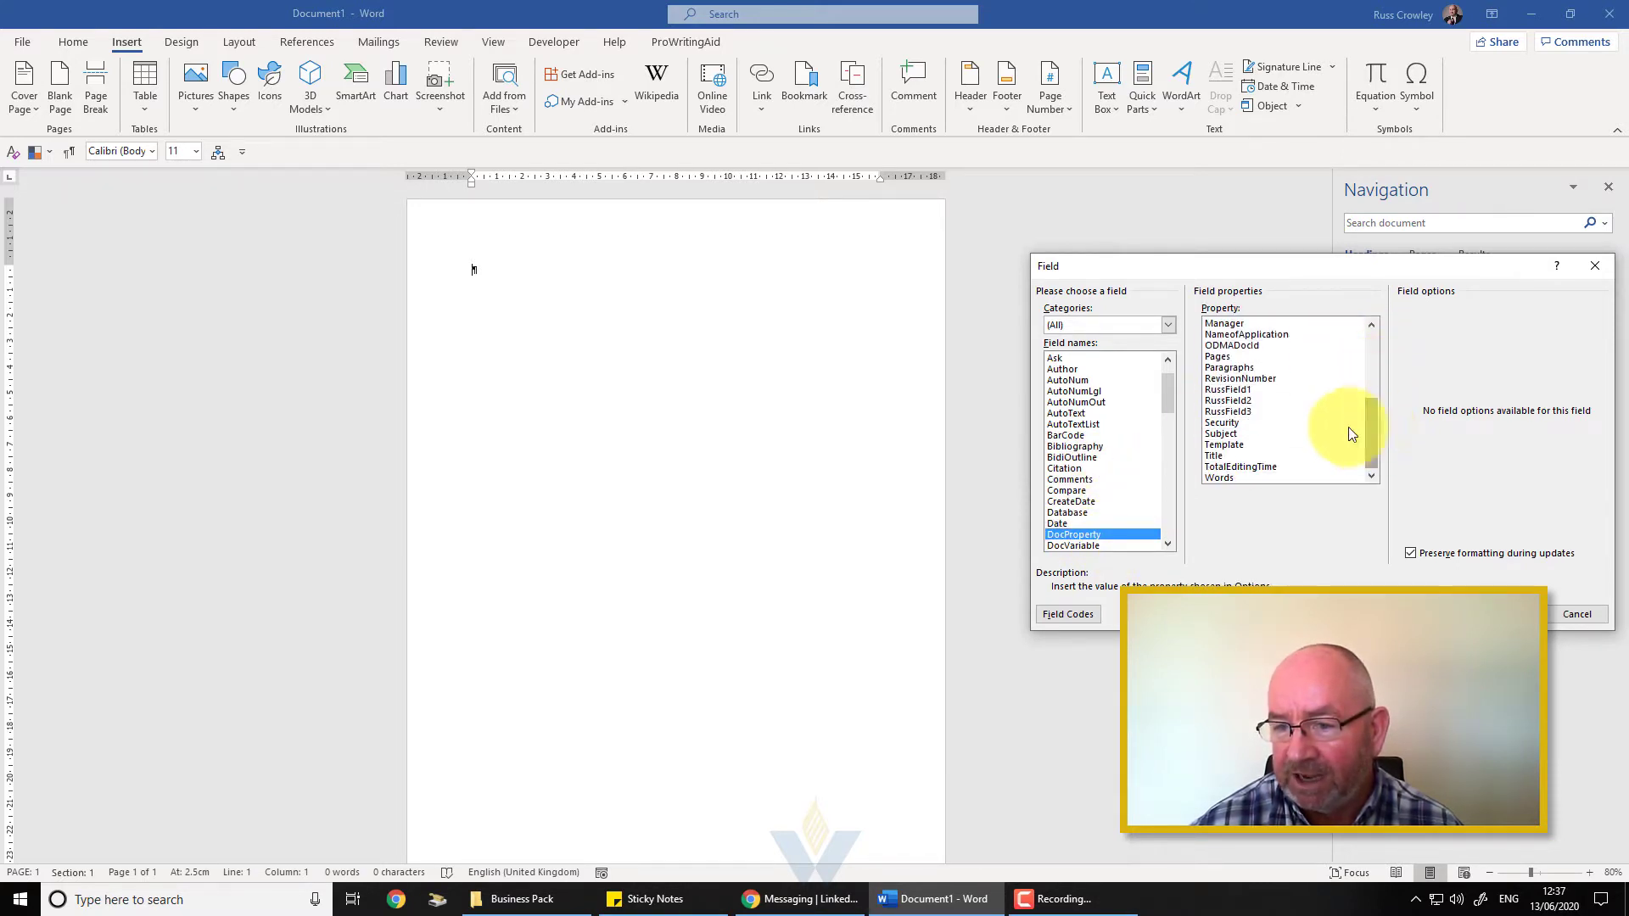
left_click(1241, 390)
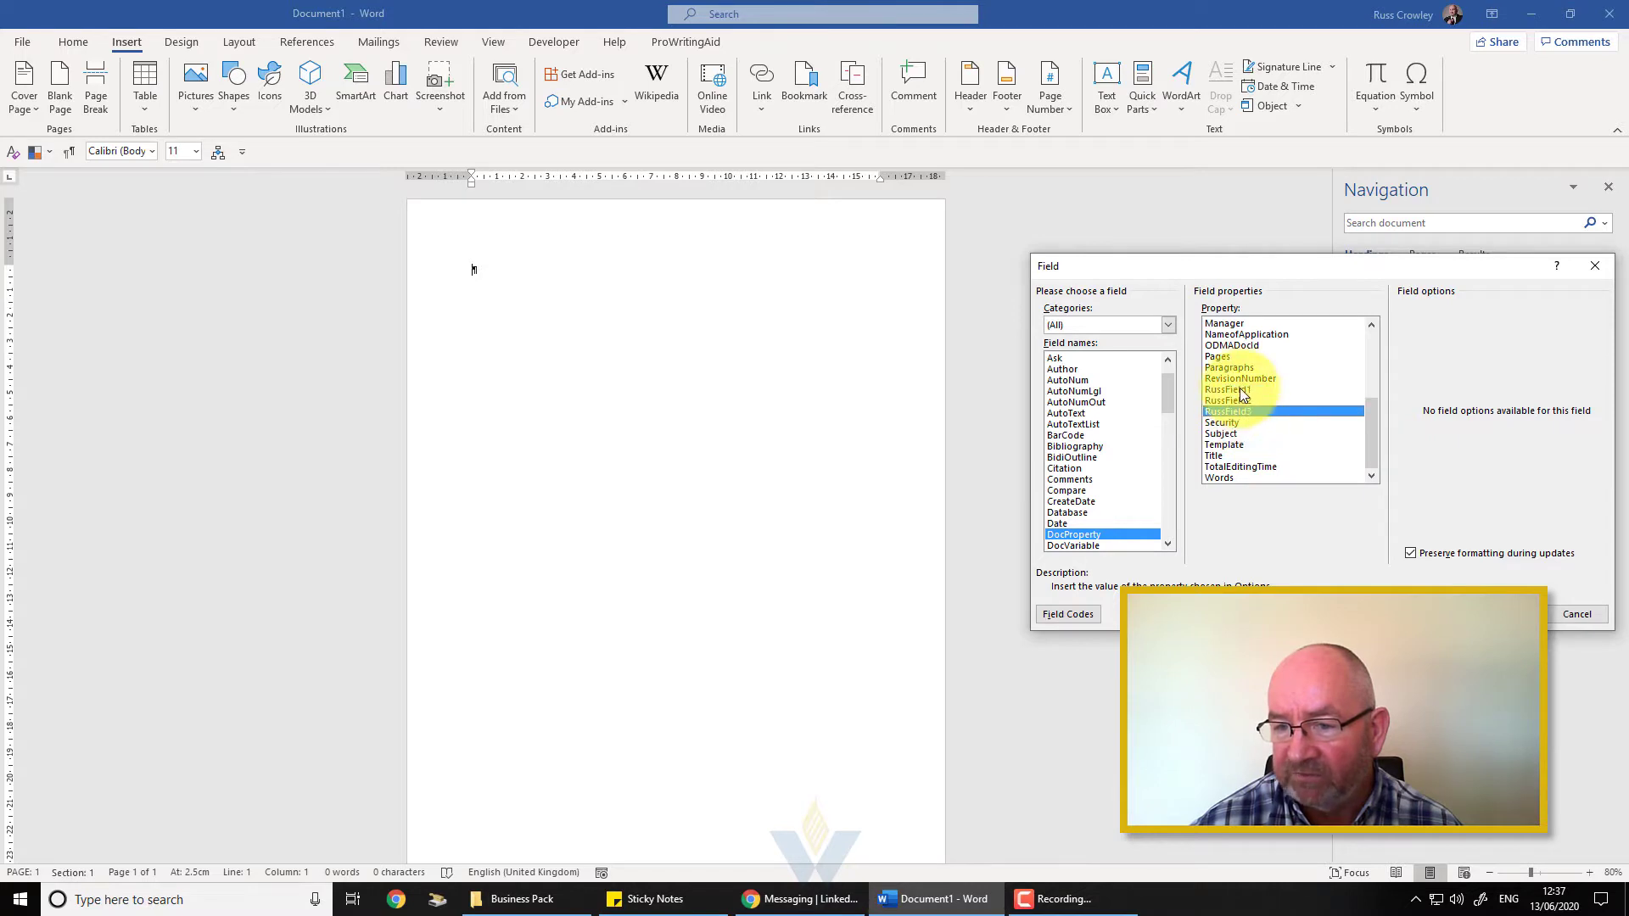
left_click(1489, 613)
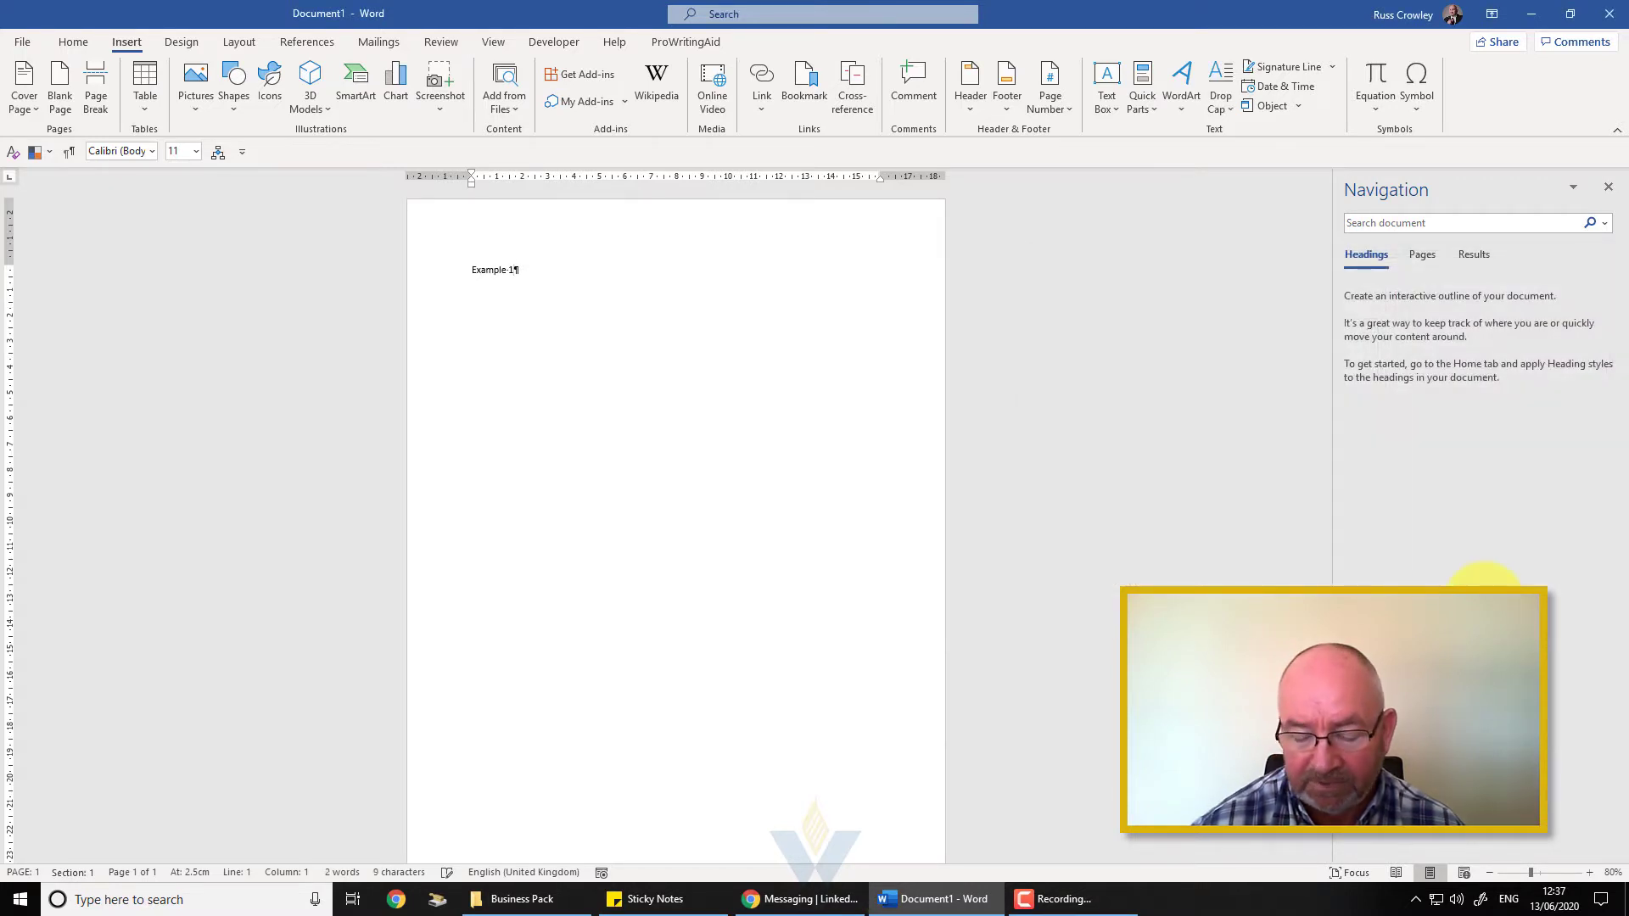
Start a new page and insert a DocProperty field showing RussField2 (Example 2).
key("Return")
key("ctrl+Return")
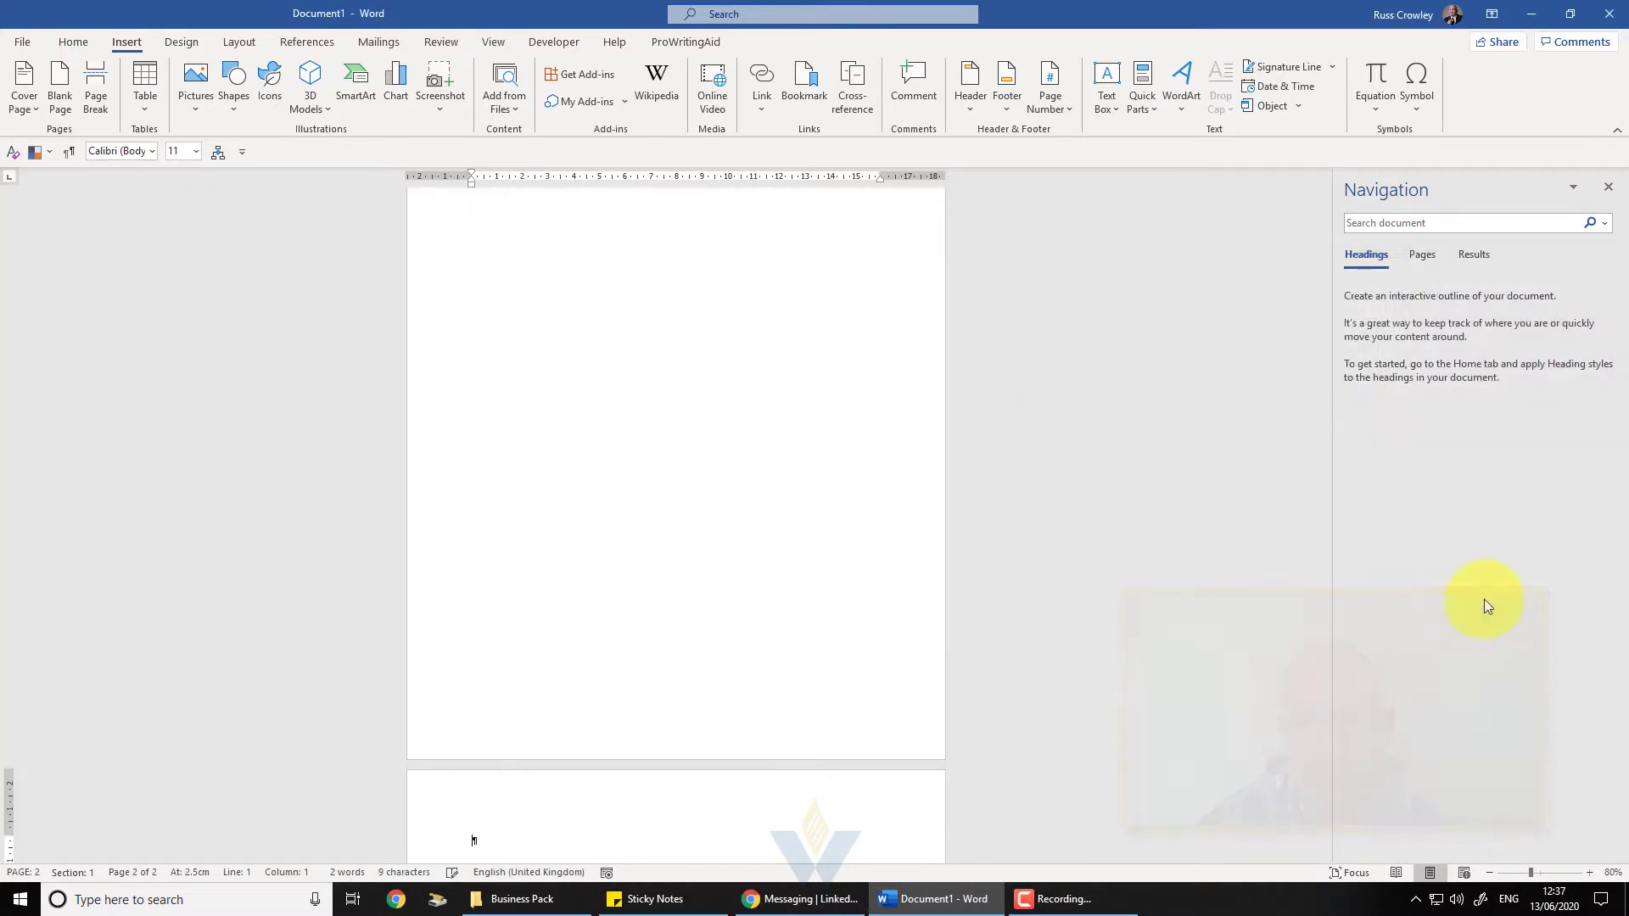
type("n")
key("alt")
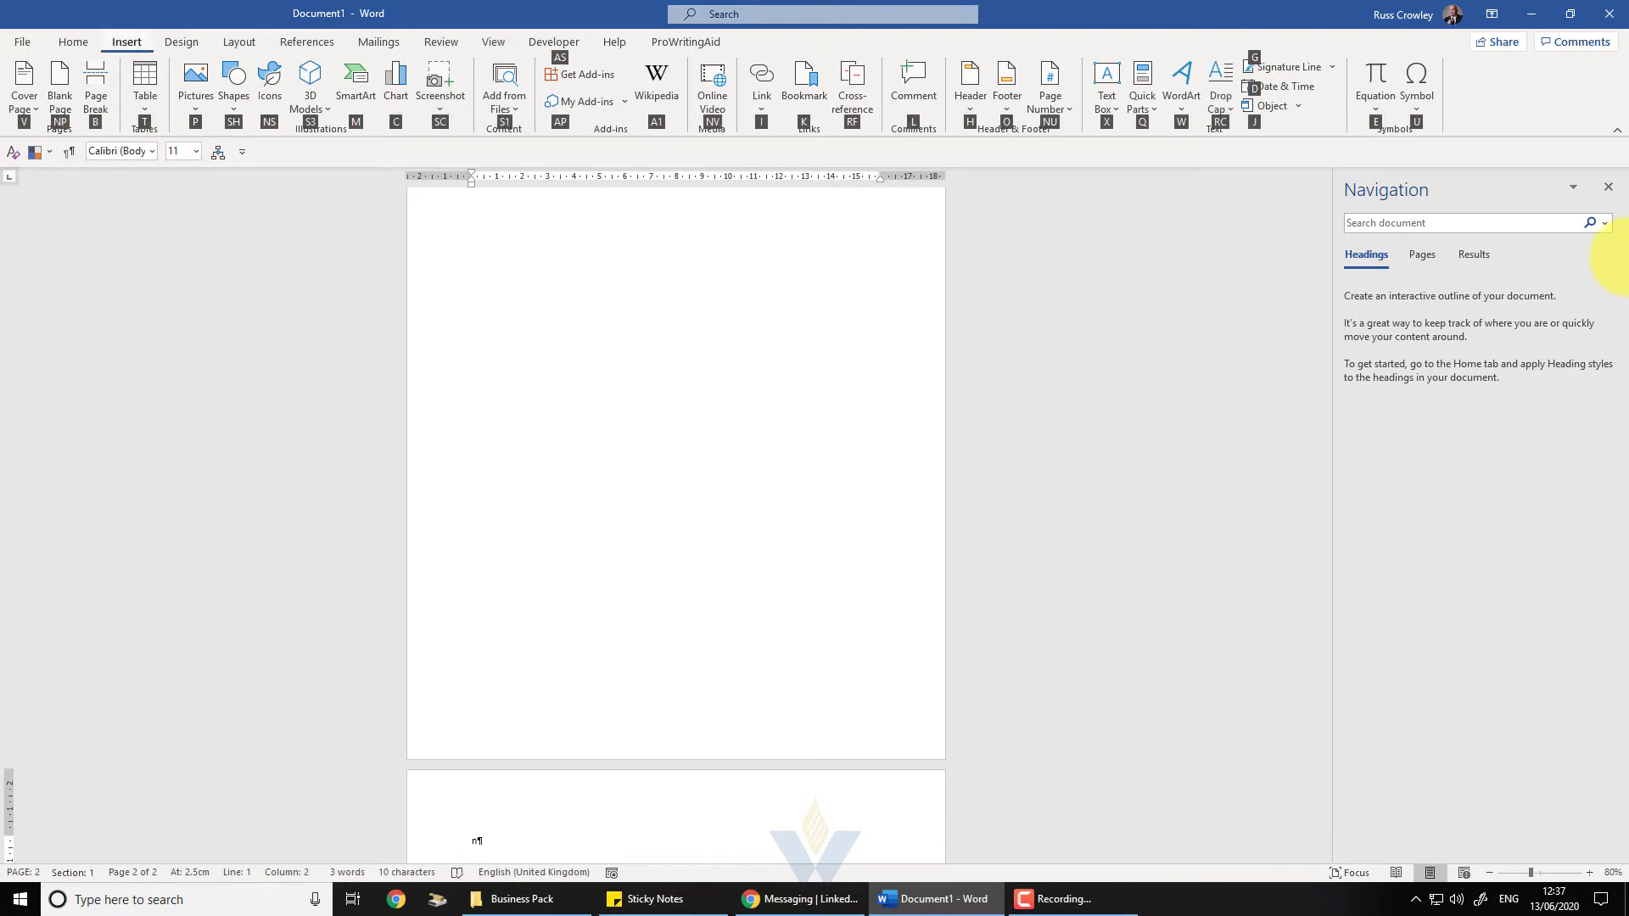
key("q")
key("f")
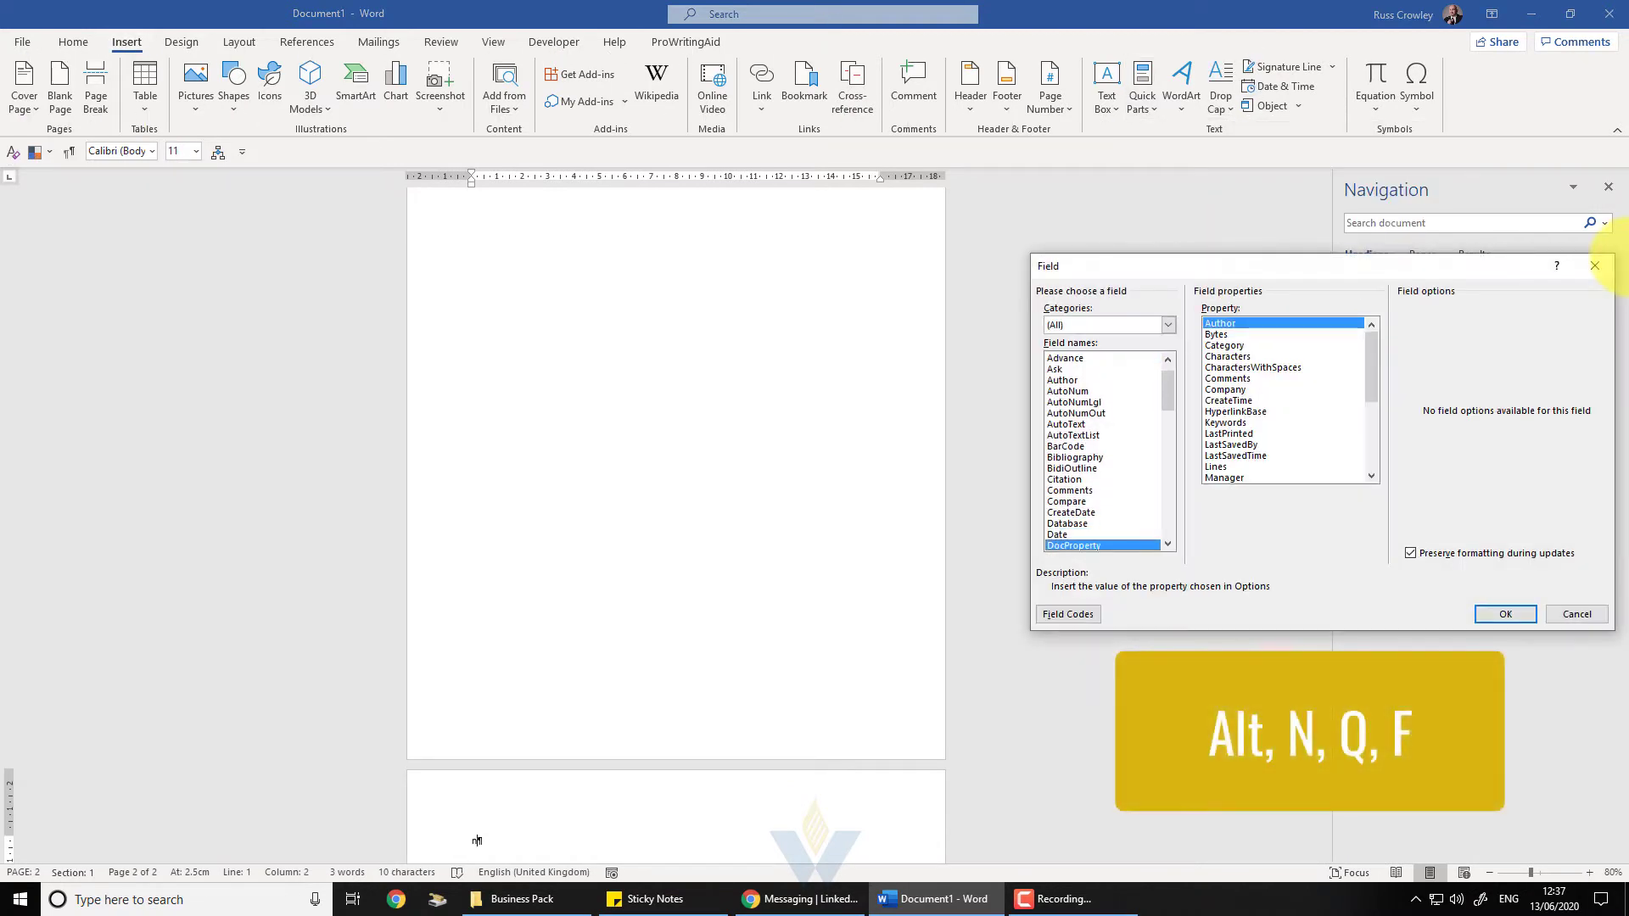
left_click(1223, 402)
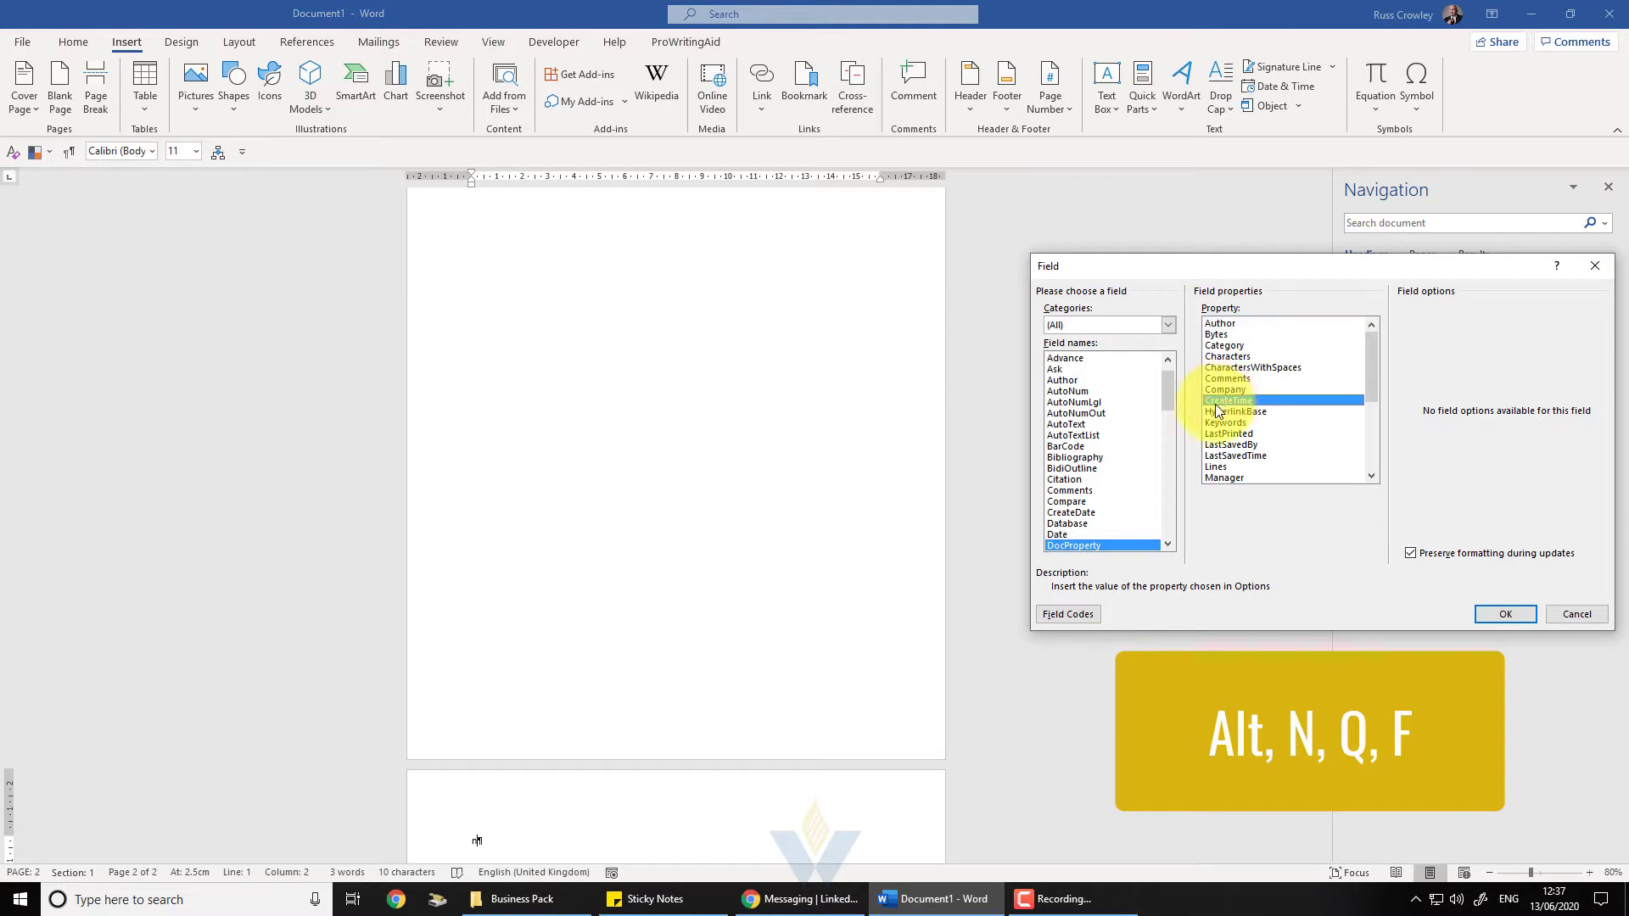
scroll(1230, 415, "down", 4)
left_click(1234, 412)
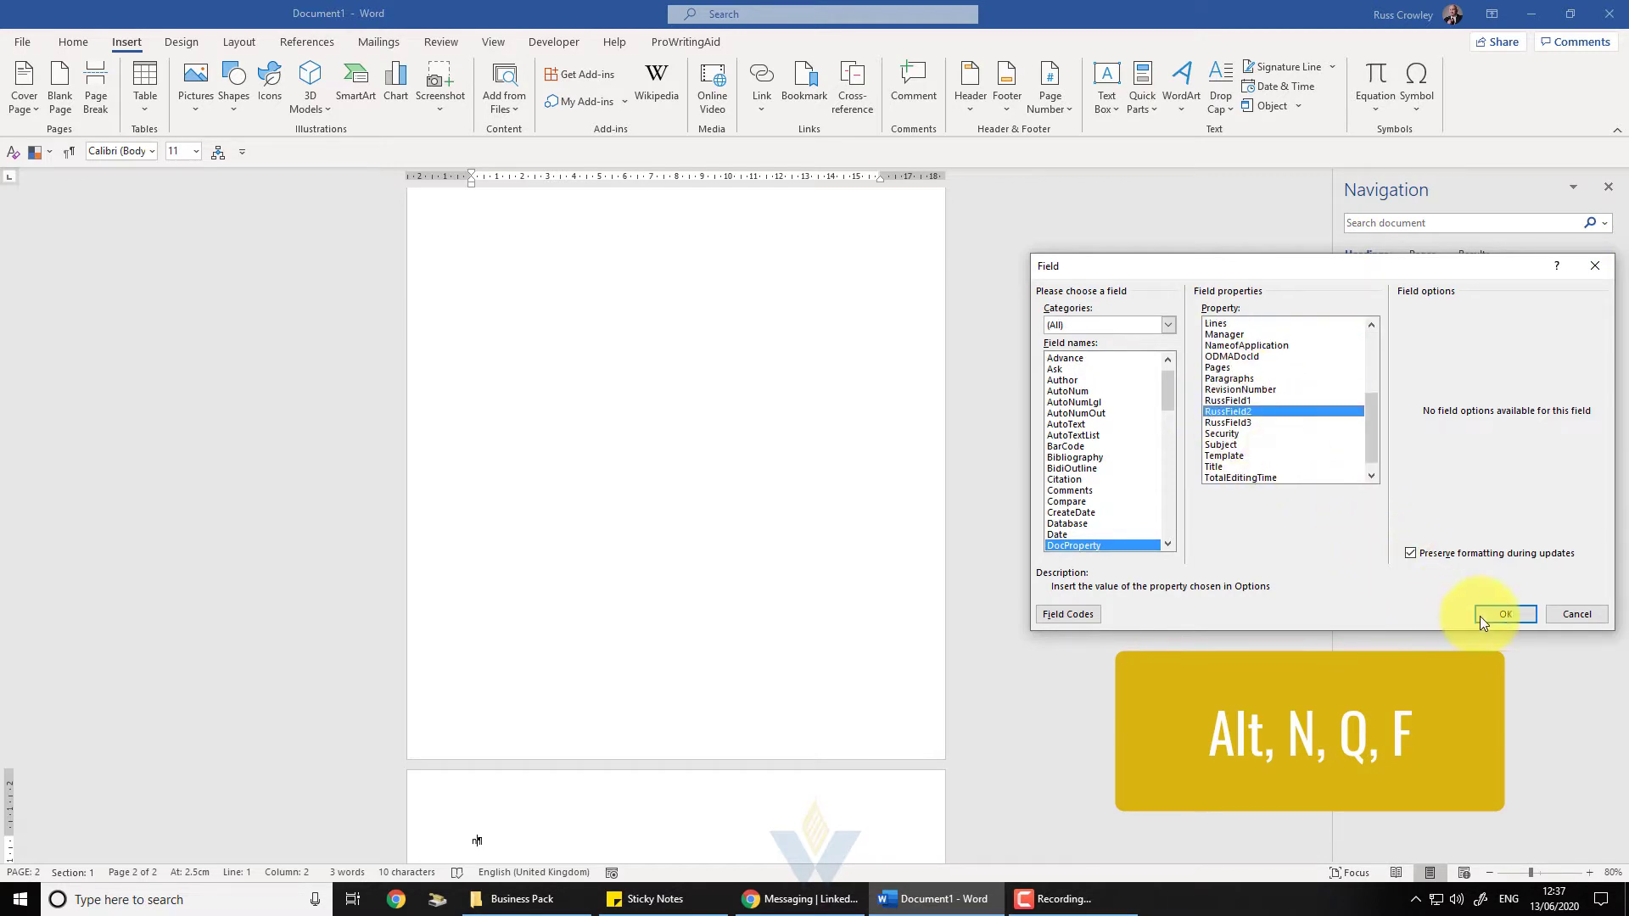
left_click(1503, 615)
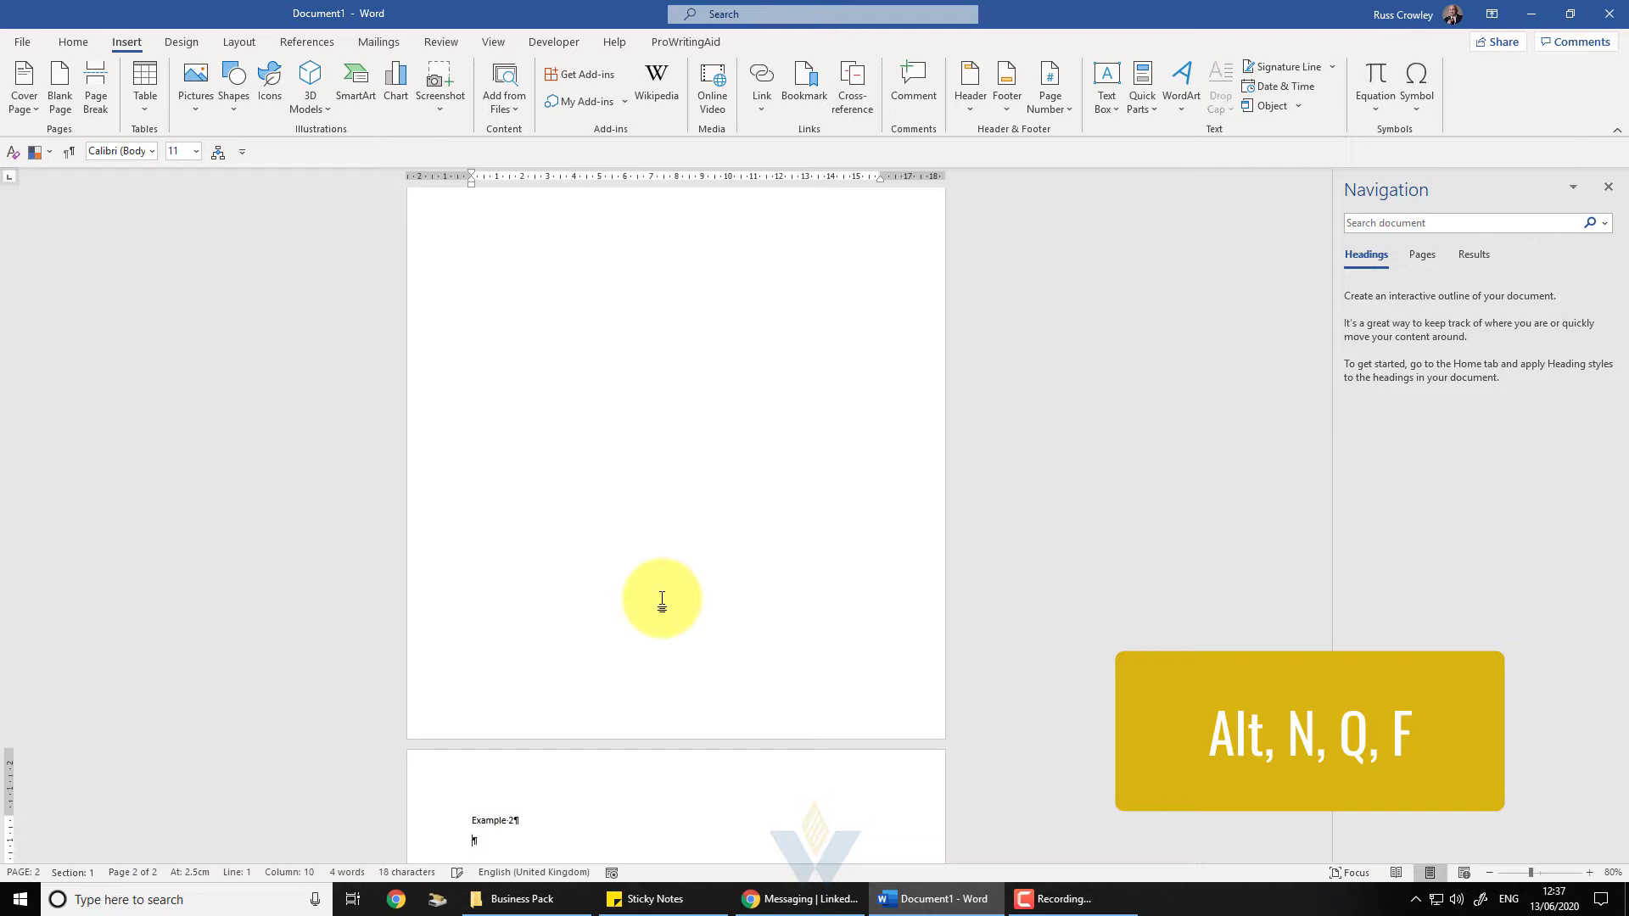
Insert a DocProperty field for RussField3 (Example 3) using Alt, N, Q, F.
key("ctrl+z")
key("alt")
key("n")
key("q")
key("f")
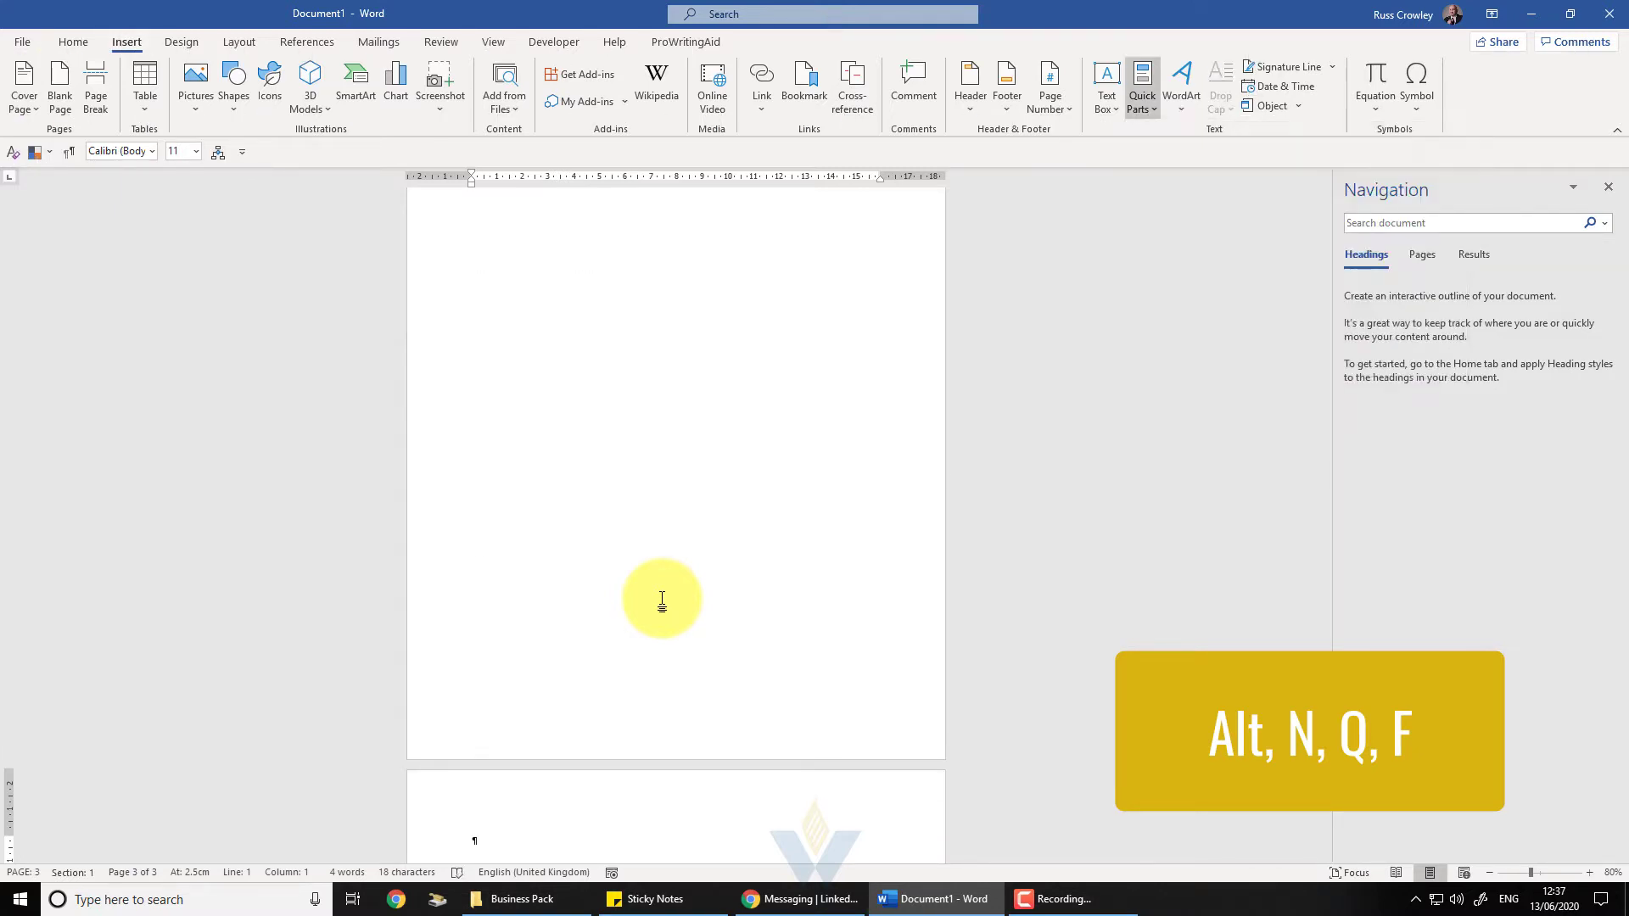
key("Down")
key("Down")
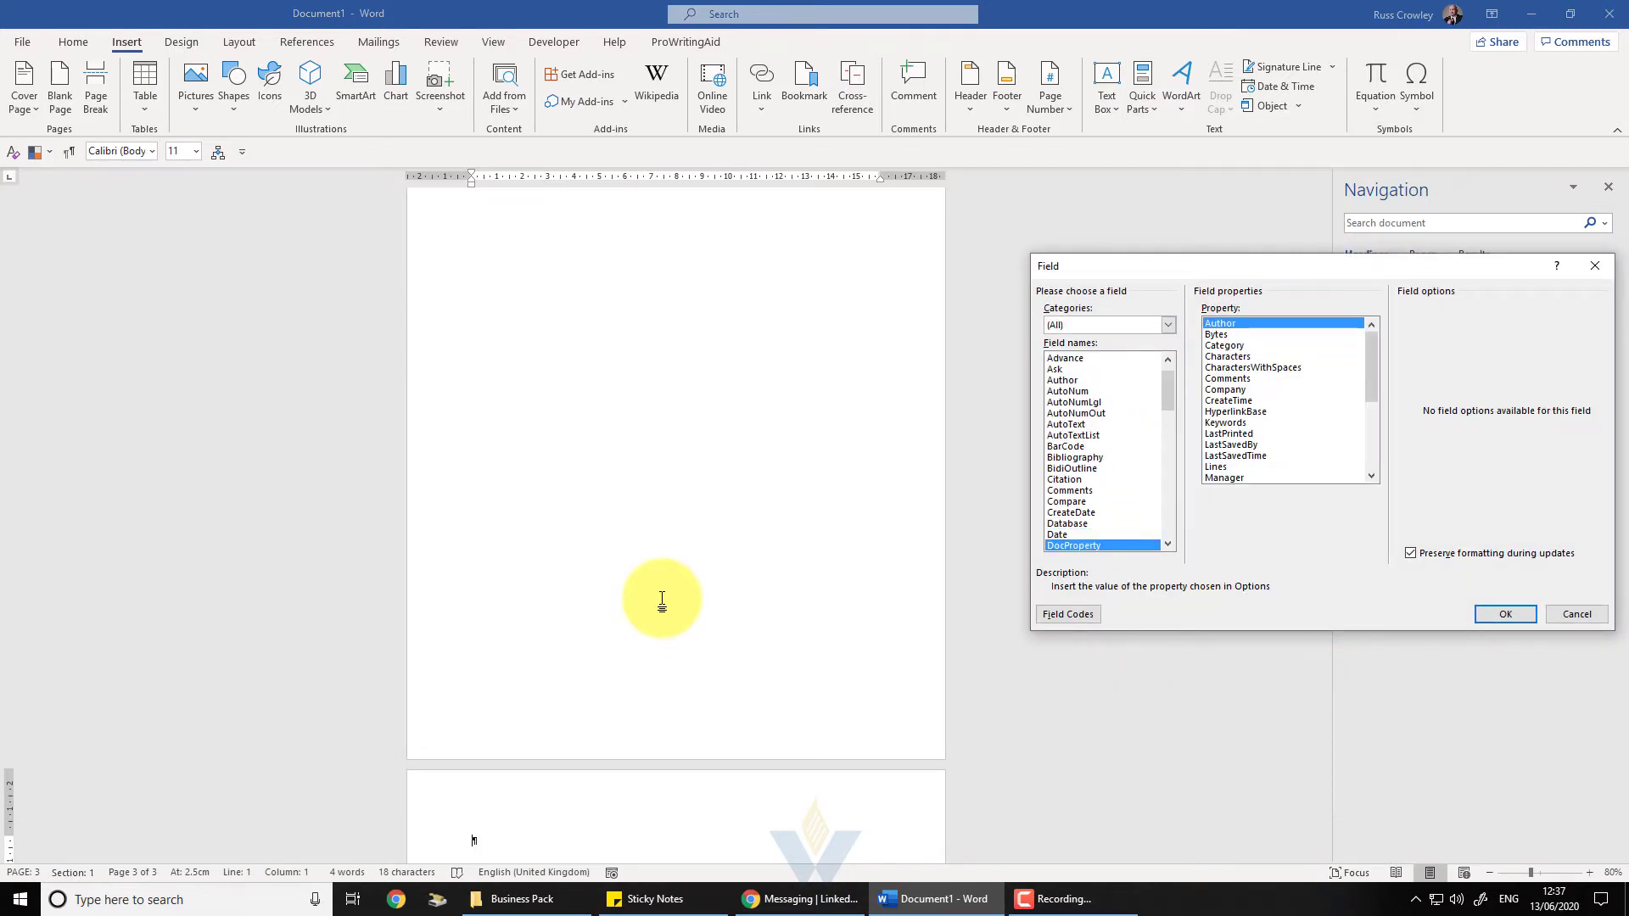
key("Down")
key("Down")
key("Down")
key("Down")
key("Down")
key("Down")
key("Down")
key("Down")
key("Down")
key("Down")
key("Down")
key("Down")
key("Down")
key("Down")
key("Down")
key("Down")
key("Down")
key("Down")
key("Down")
key("Down")
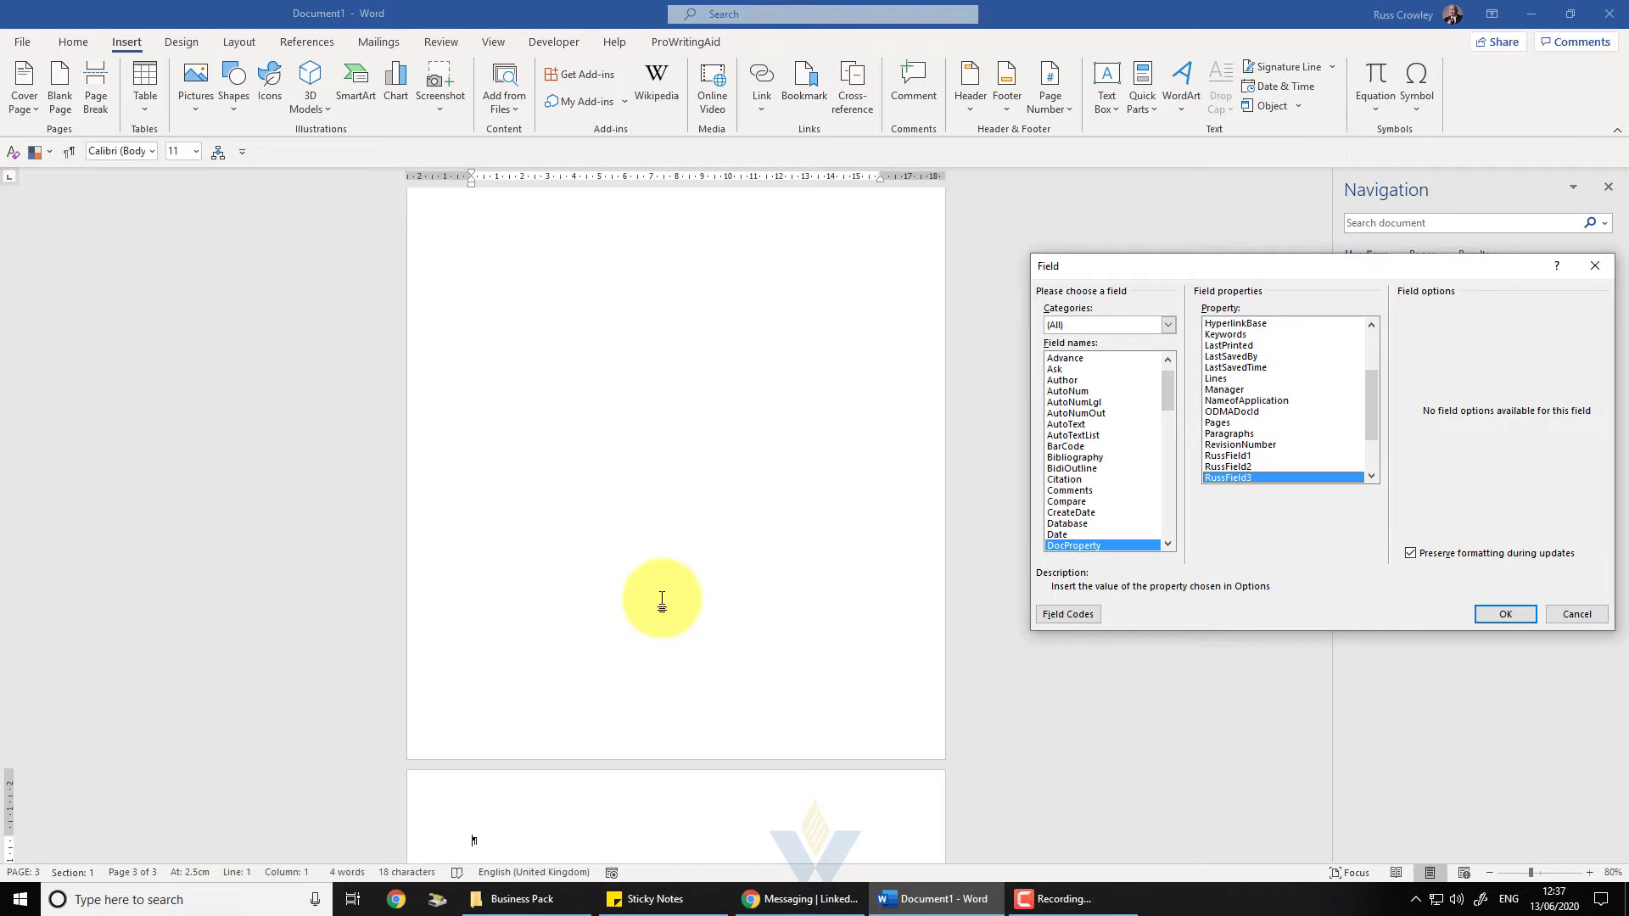
left_click(1500, 613)
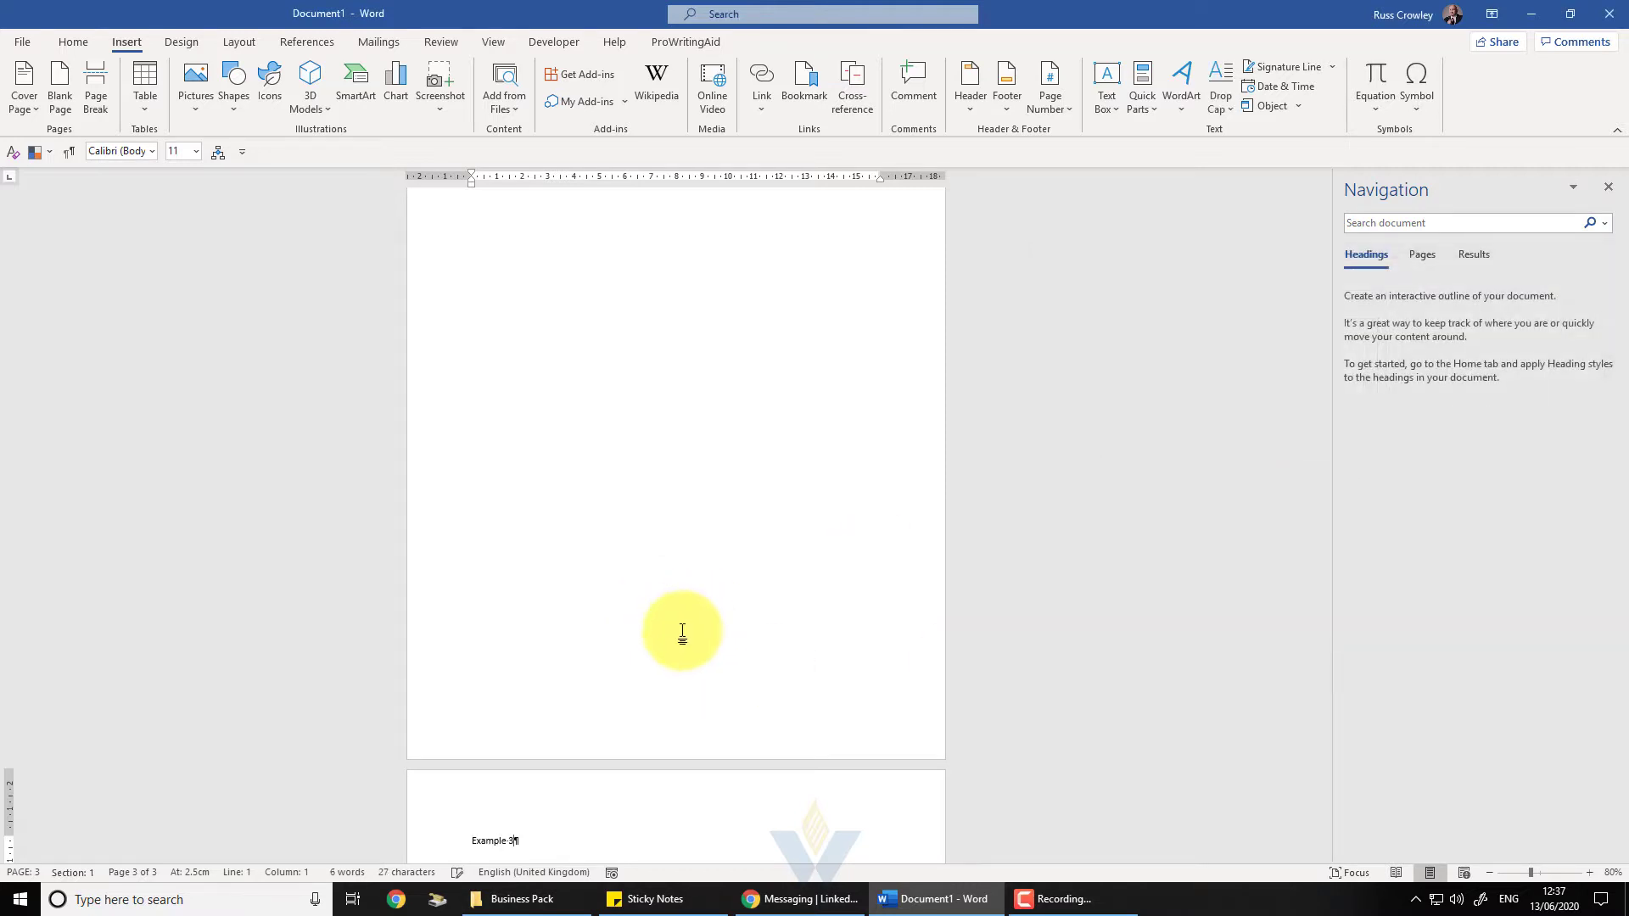
Add a page break after Example 3, creating a fourth page, and select the whole document.
scroll(640, 646, "down", 1)
key("ctrl+Return")
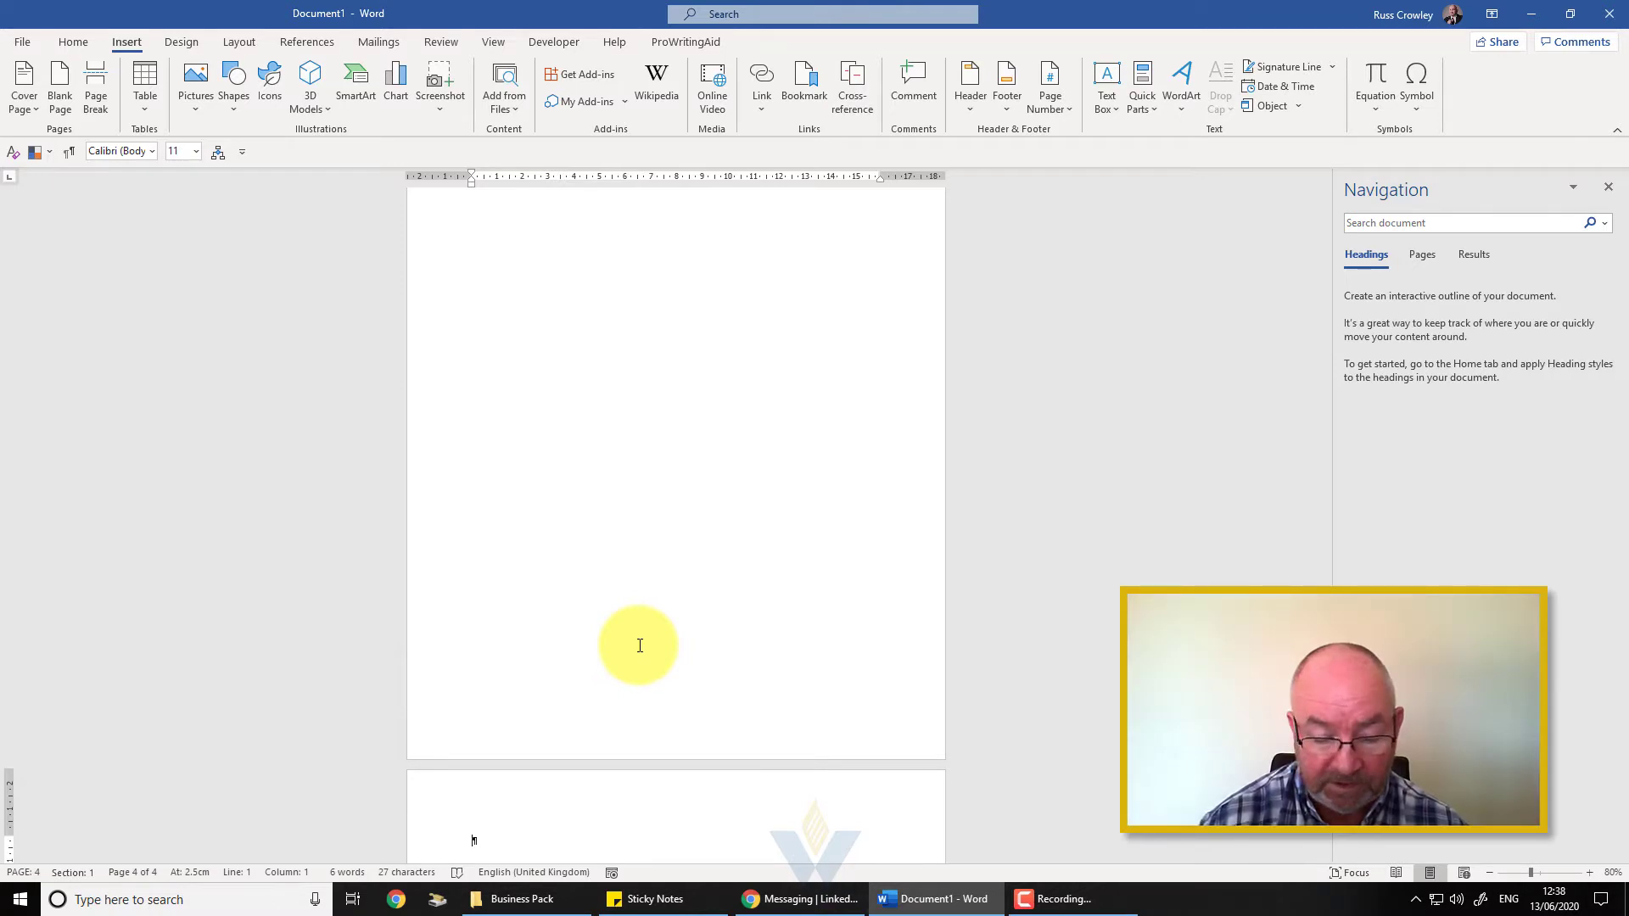
key("ctrl+a")
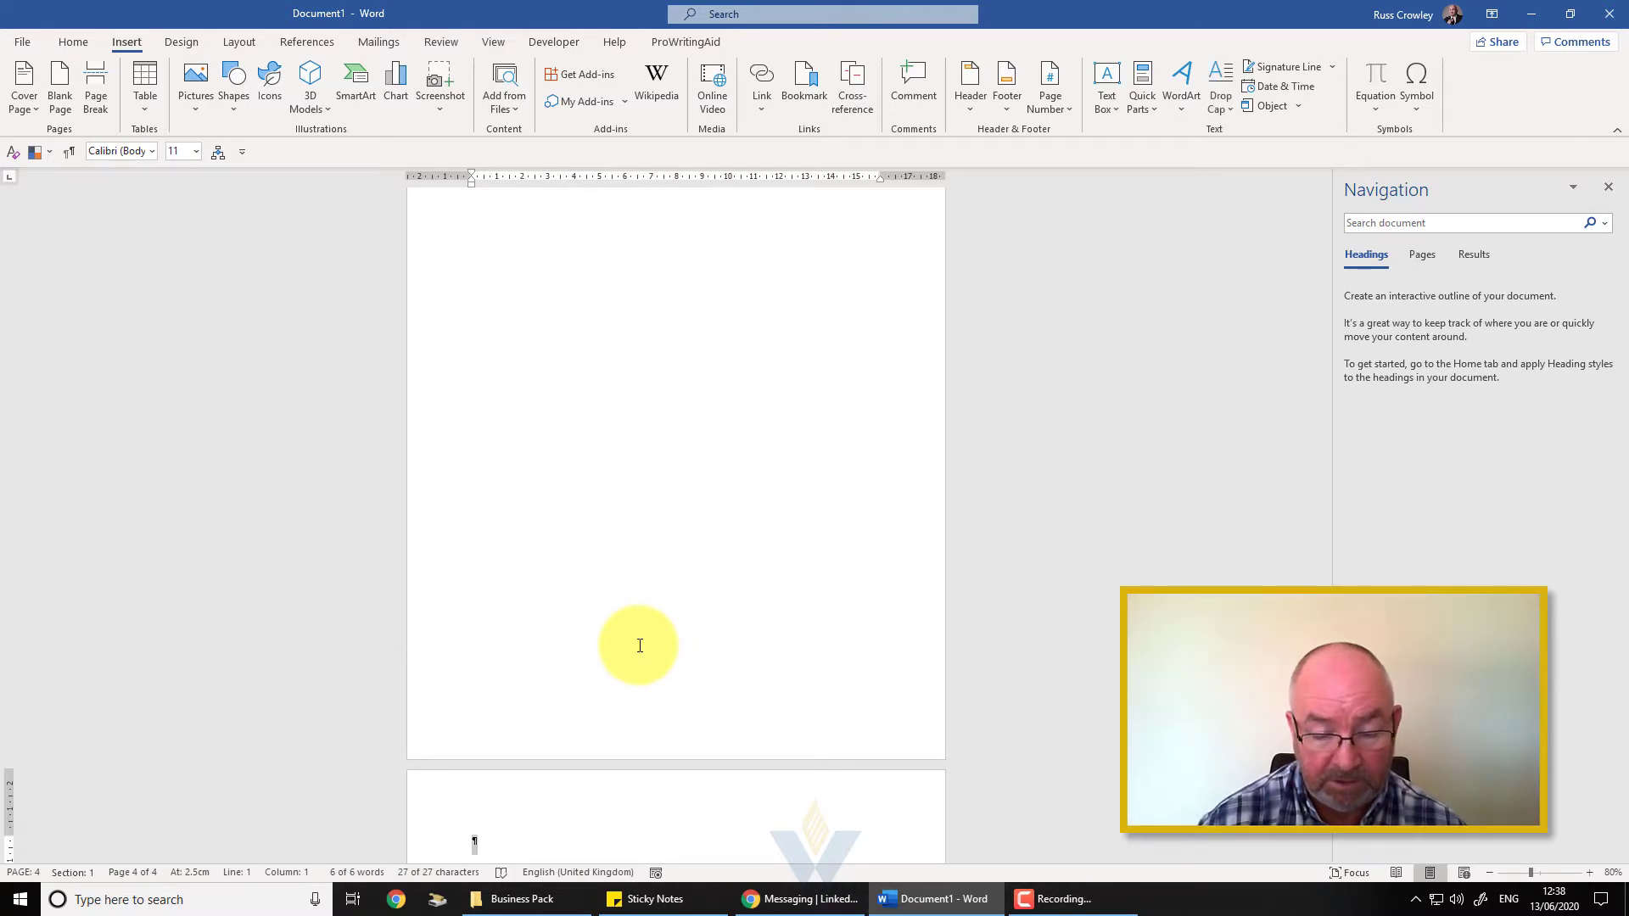
key("Right")
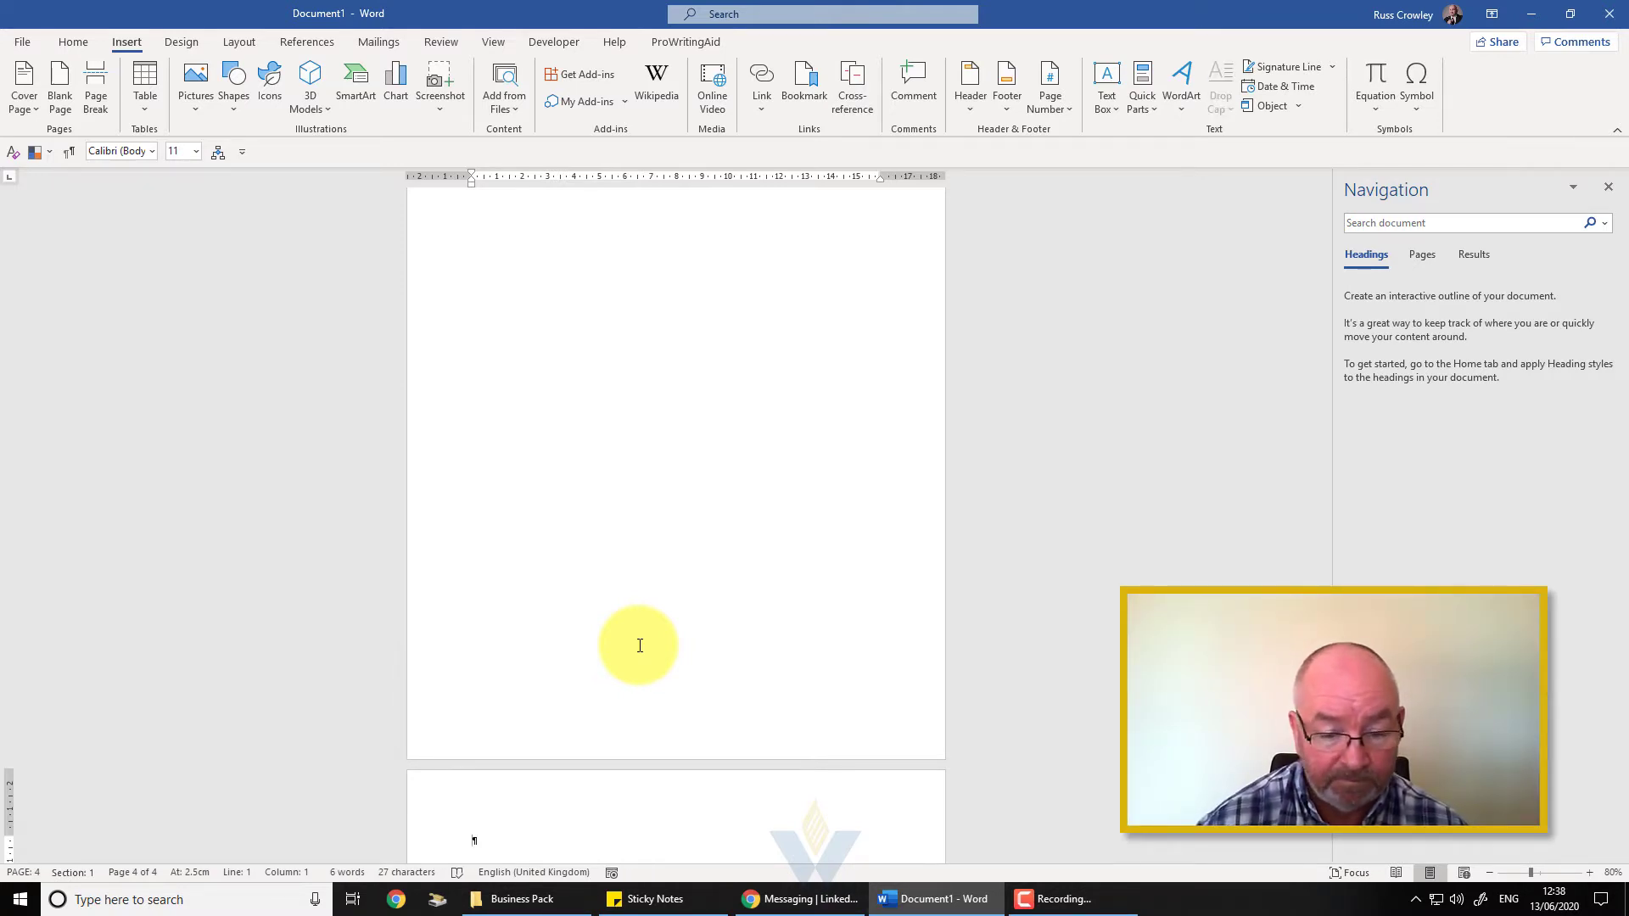
Paste copies of the Example 1–3 pages until the document runs to 16 pages.
scroll(723, 380, "up", 5)
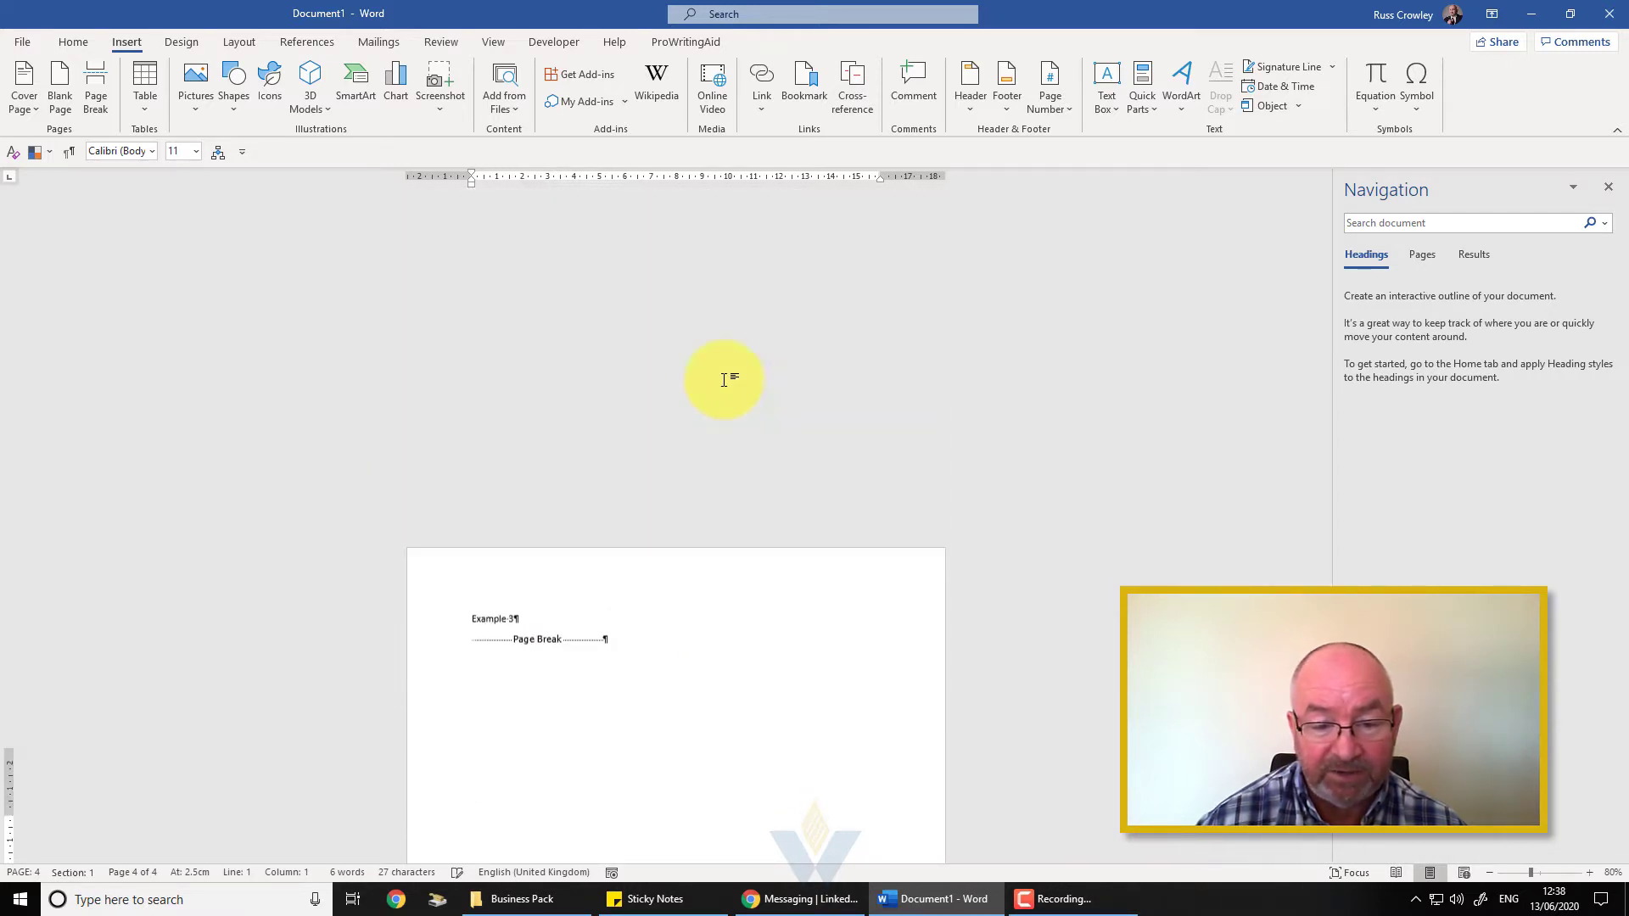
key("ctrl+v")
key("ctrl+v")
key("ctrl+v")
key("ctrl+v")
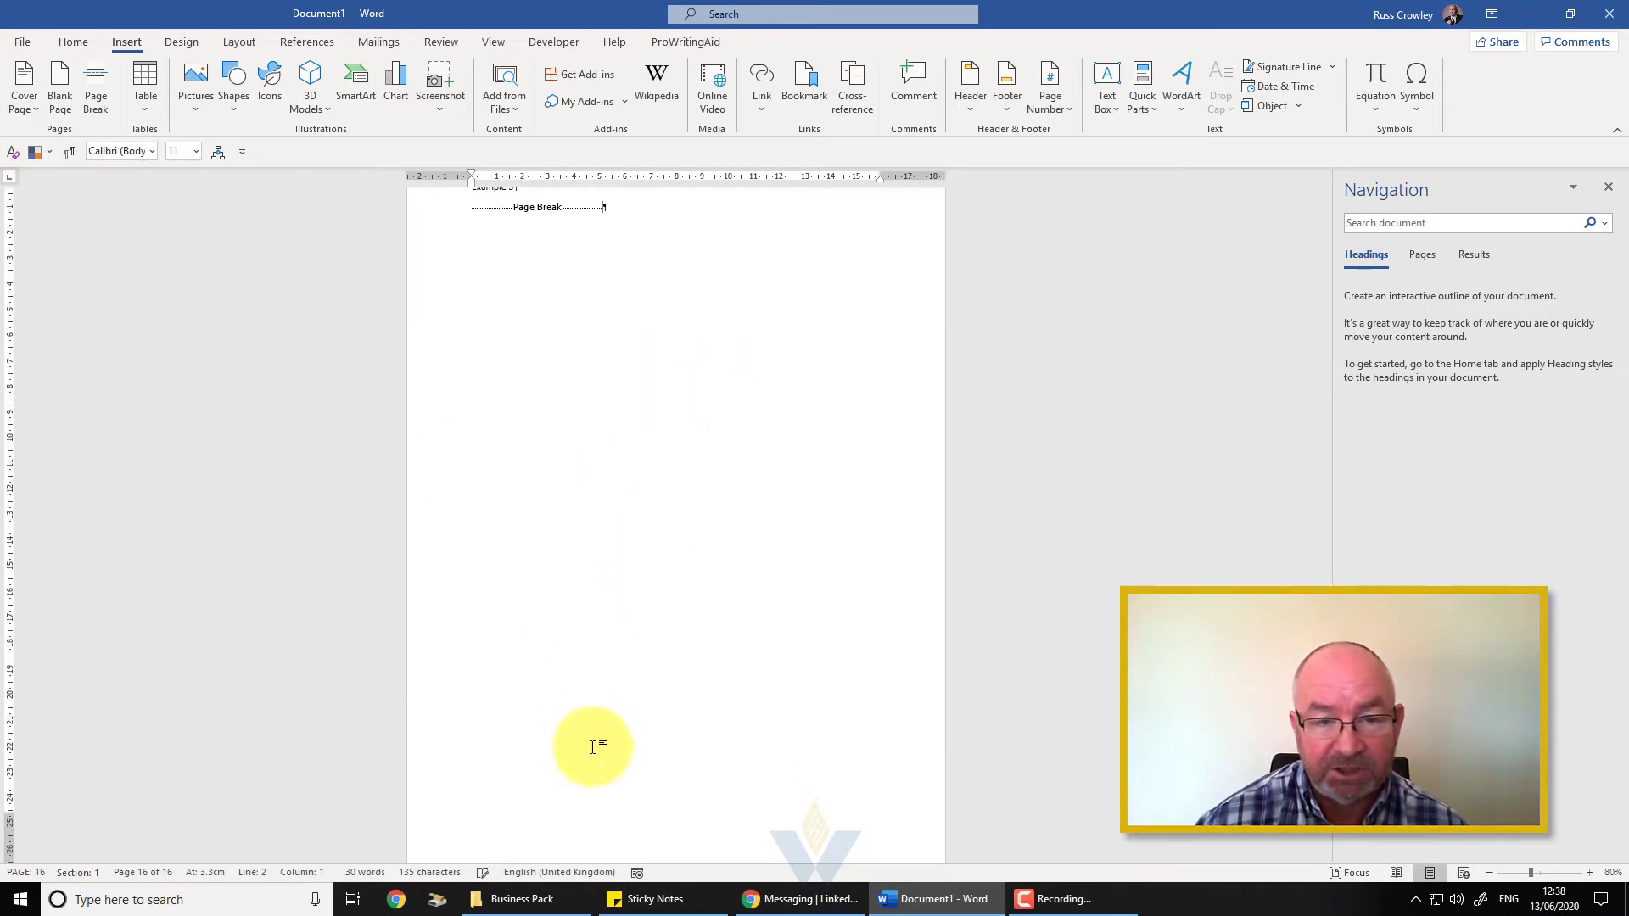
scroll(804, 401, "up", 3)
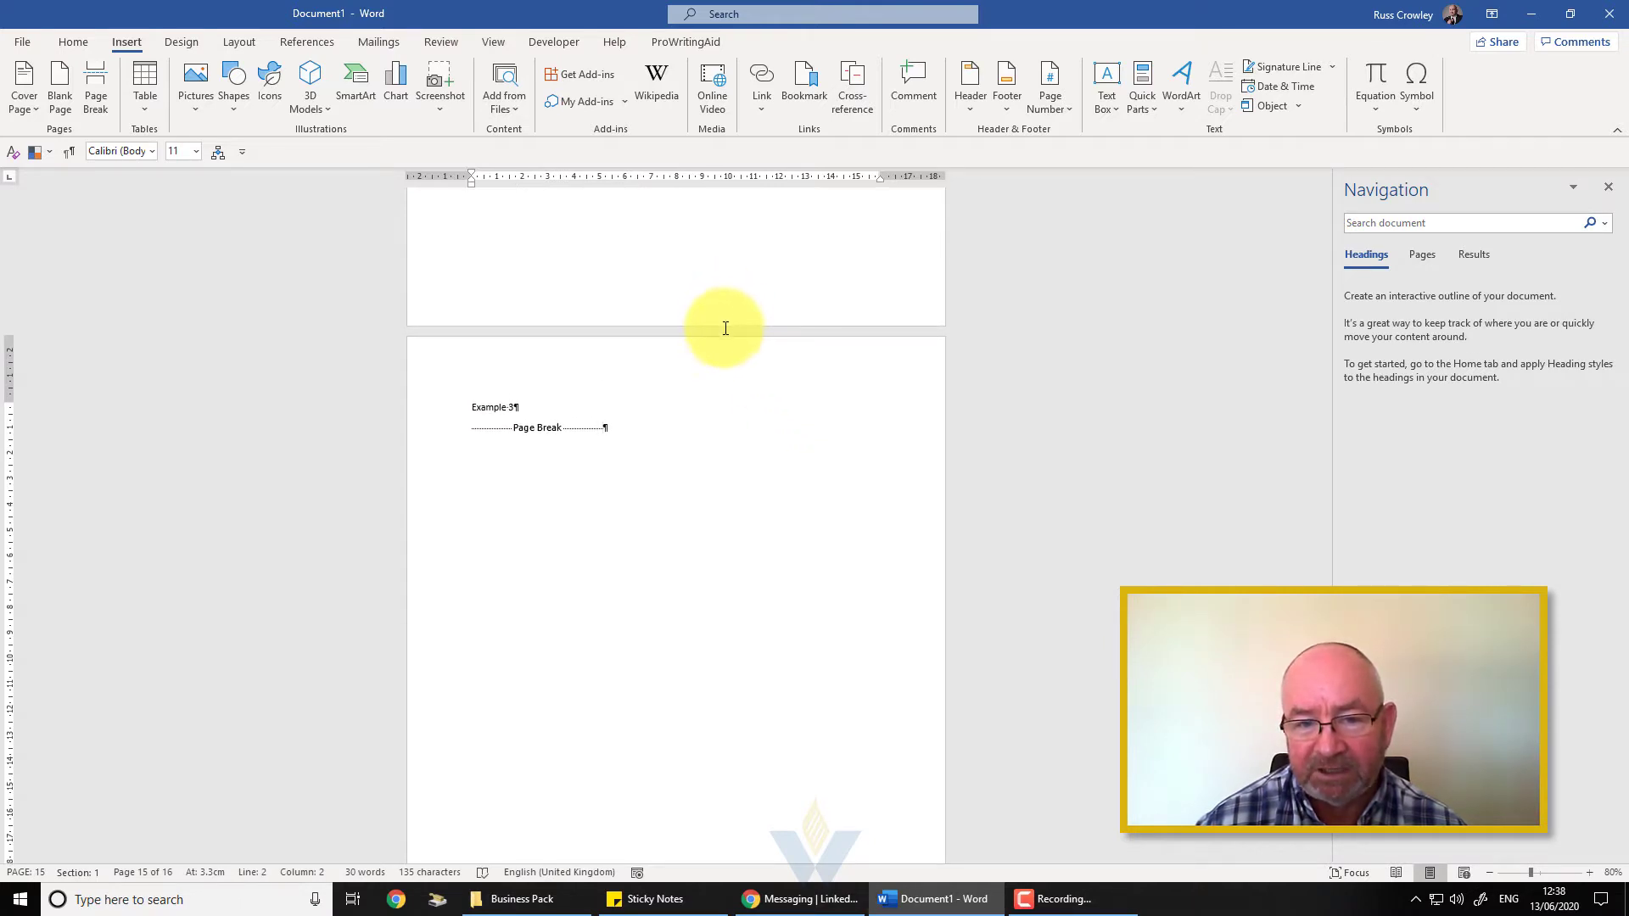
scroll(723, 331, "up", 12)
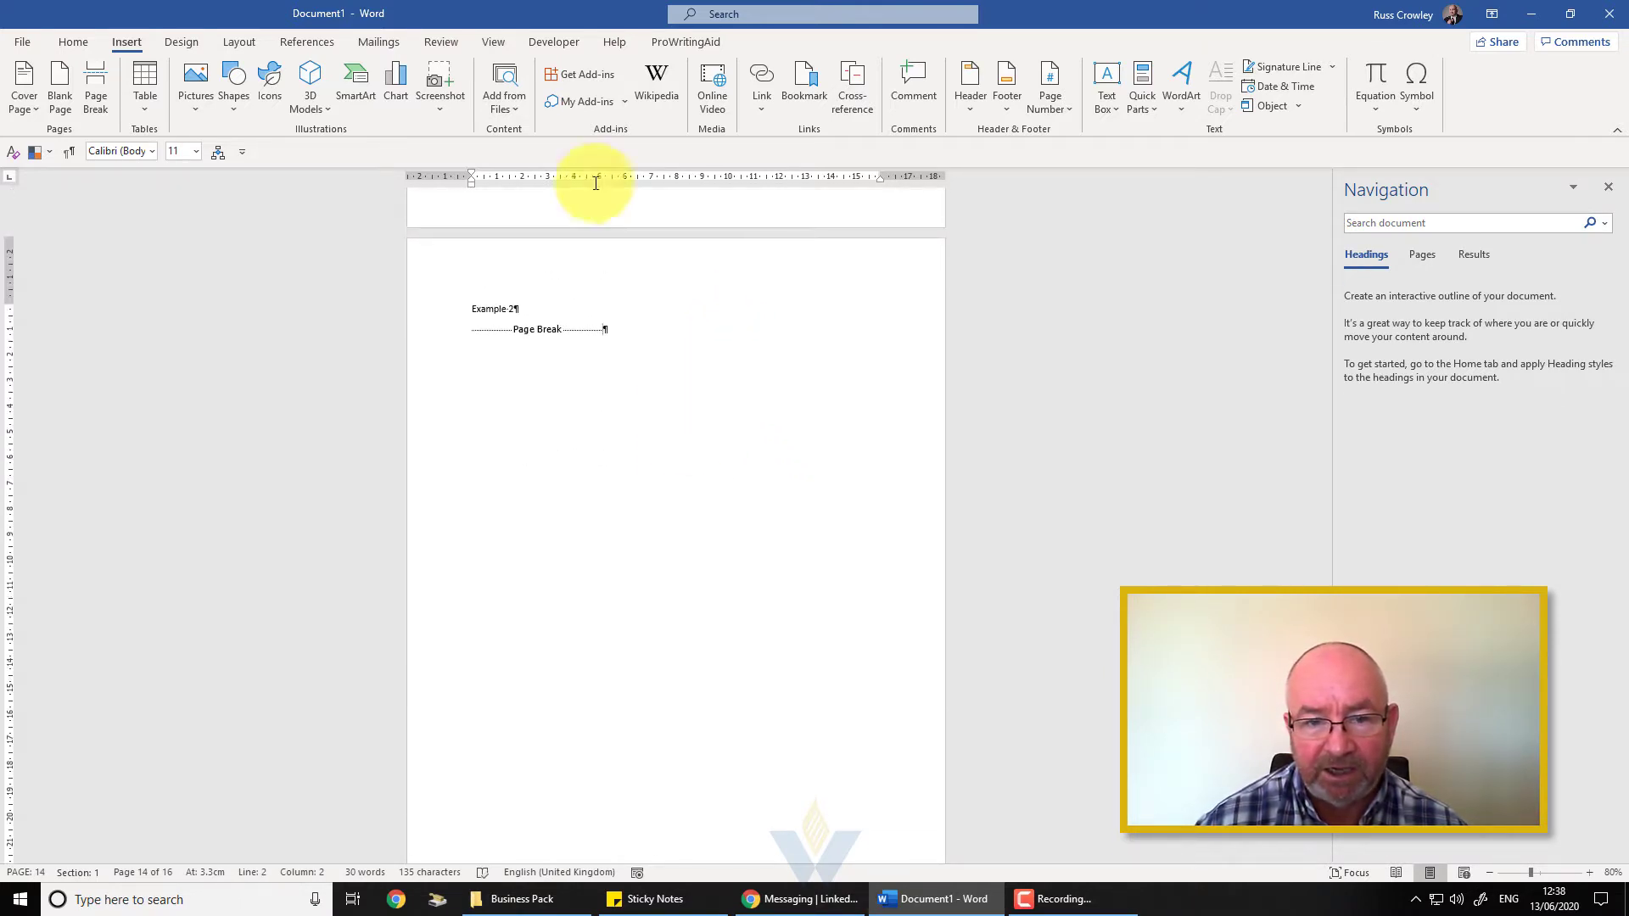
Hide the white space between pages and turn off Show/Hide ¶ formatting marks.
double_click(640, 233)
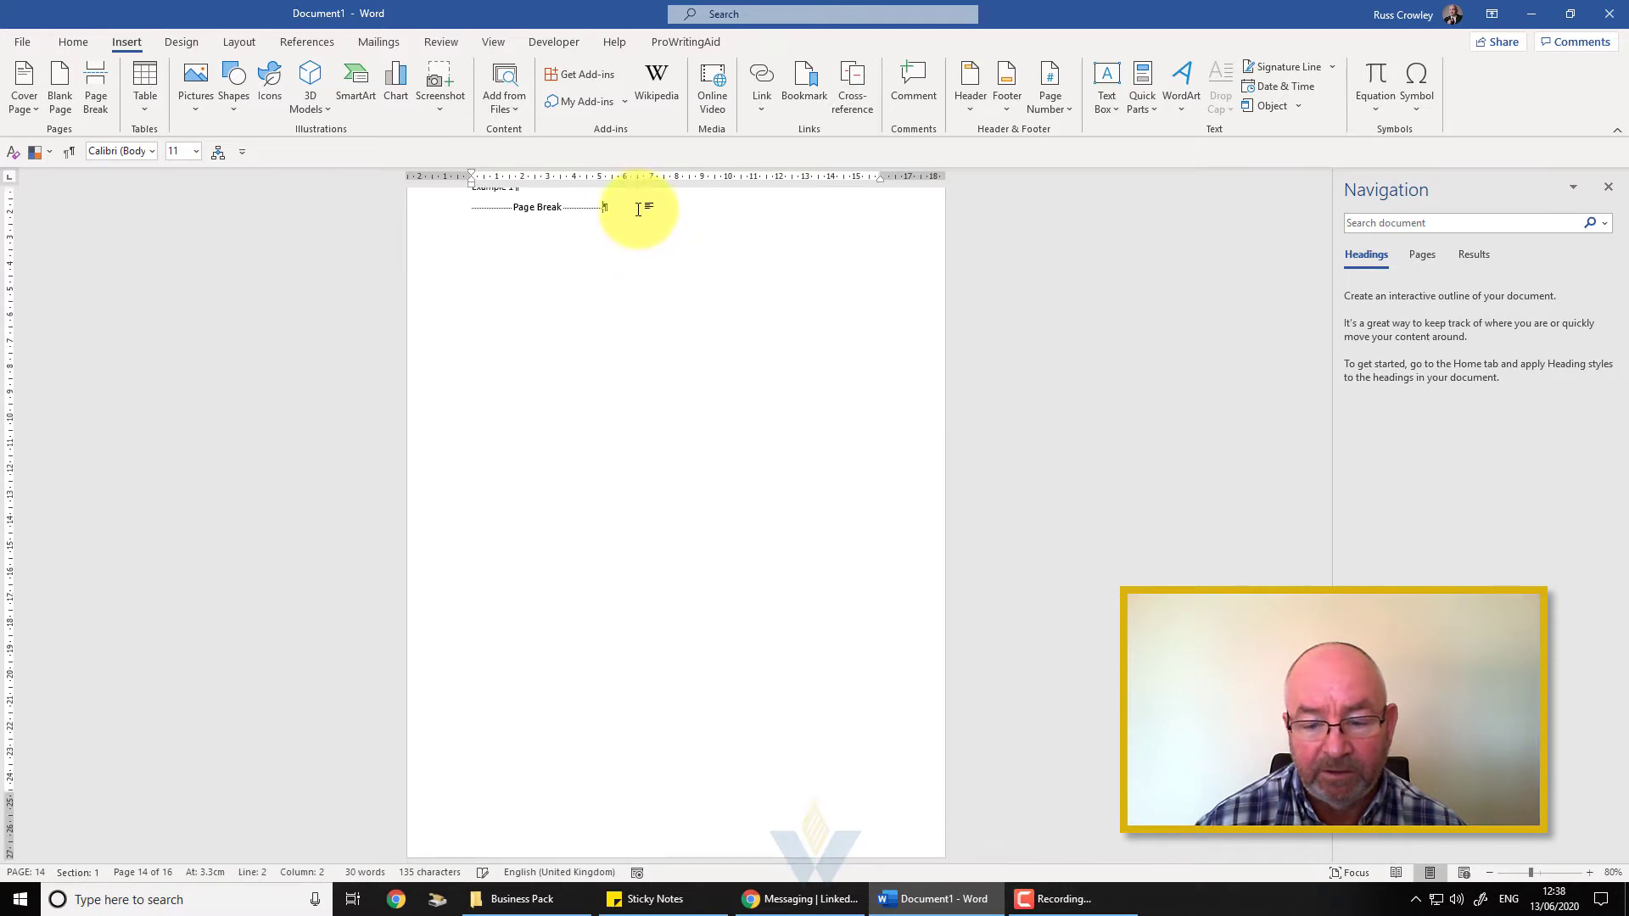
double_click(834, 807)
double_click(817, 701)
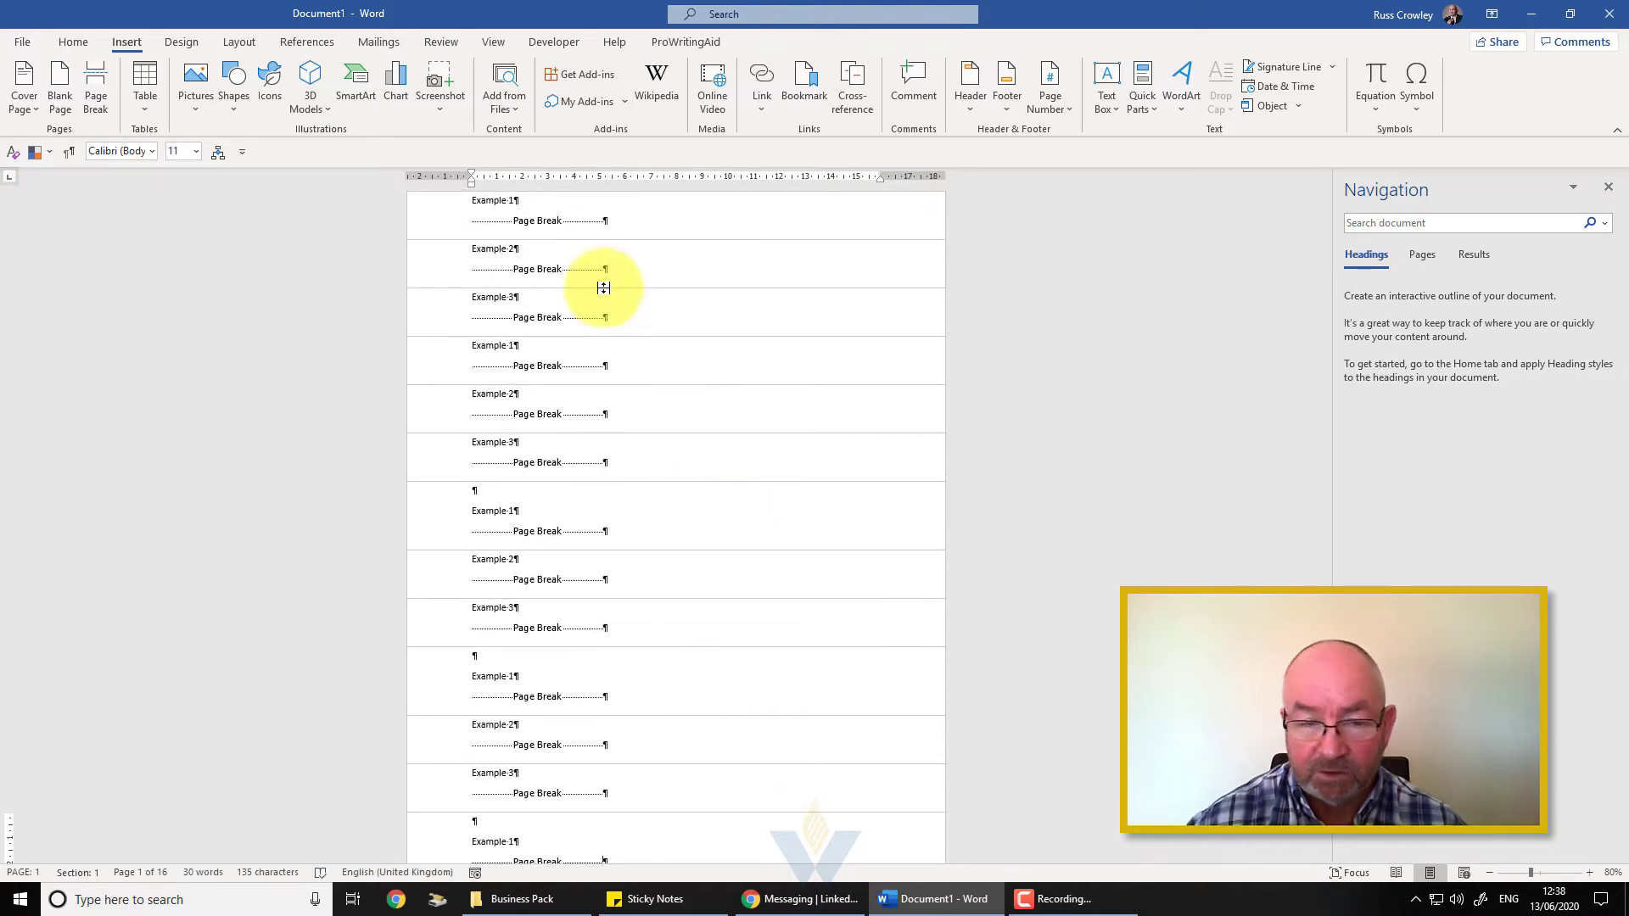
left_click(521, 270)
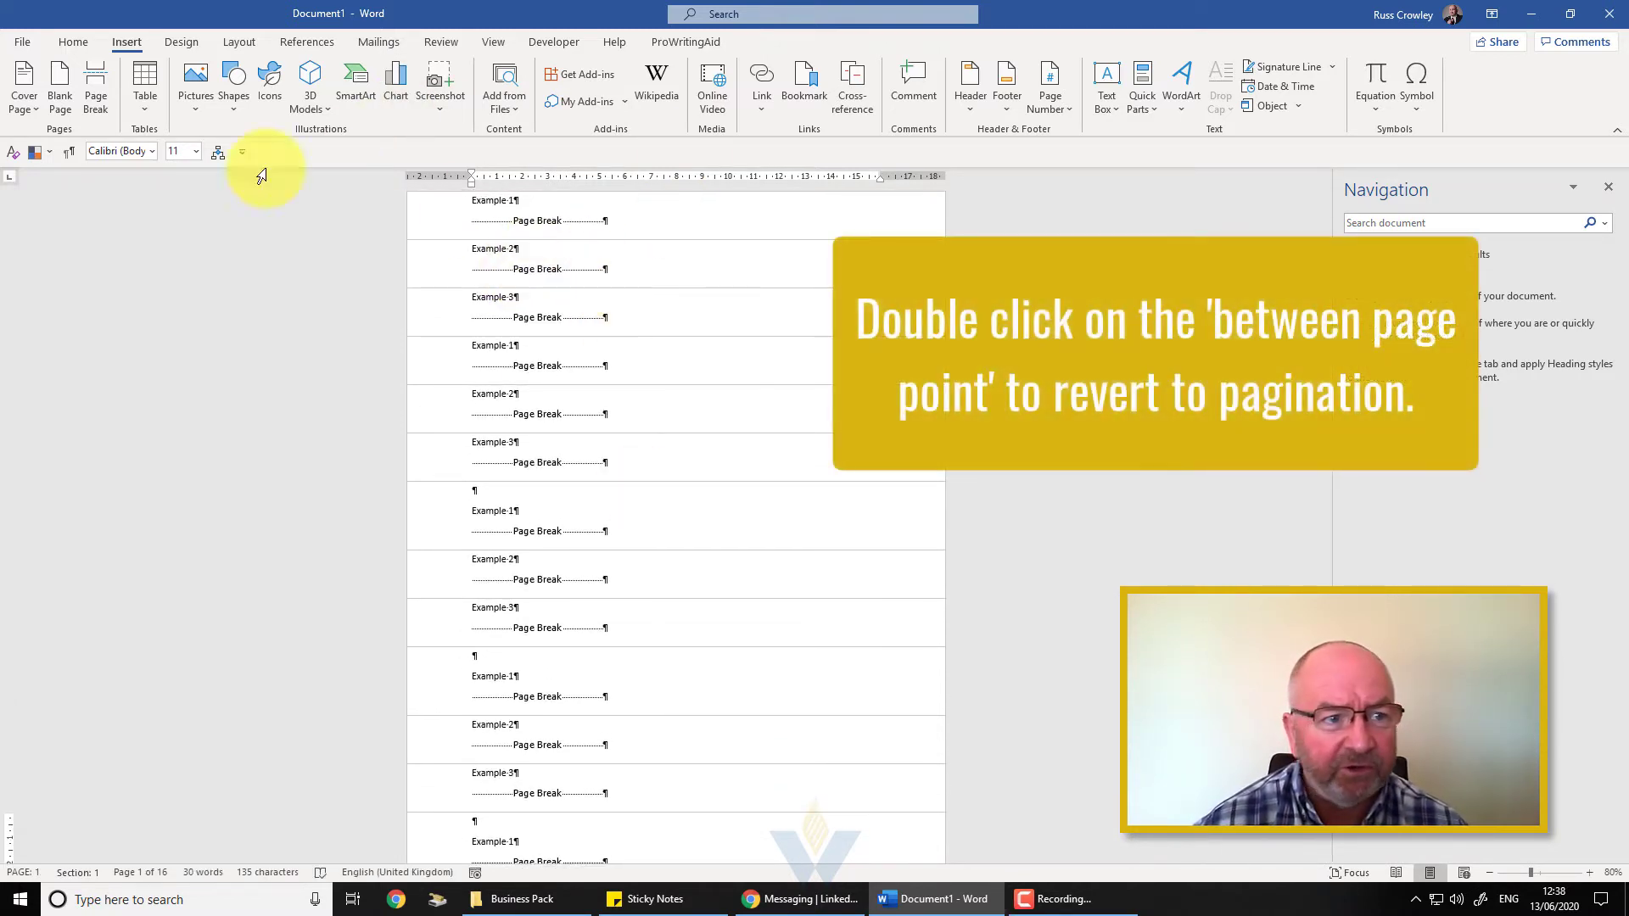
left_click(73, 42)
left_click(566, 77)
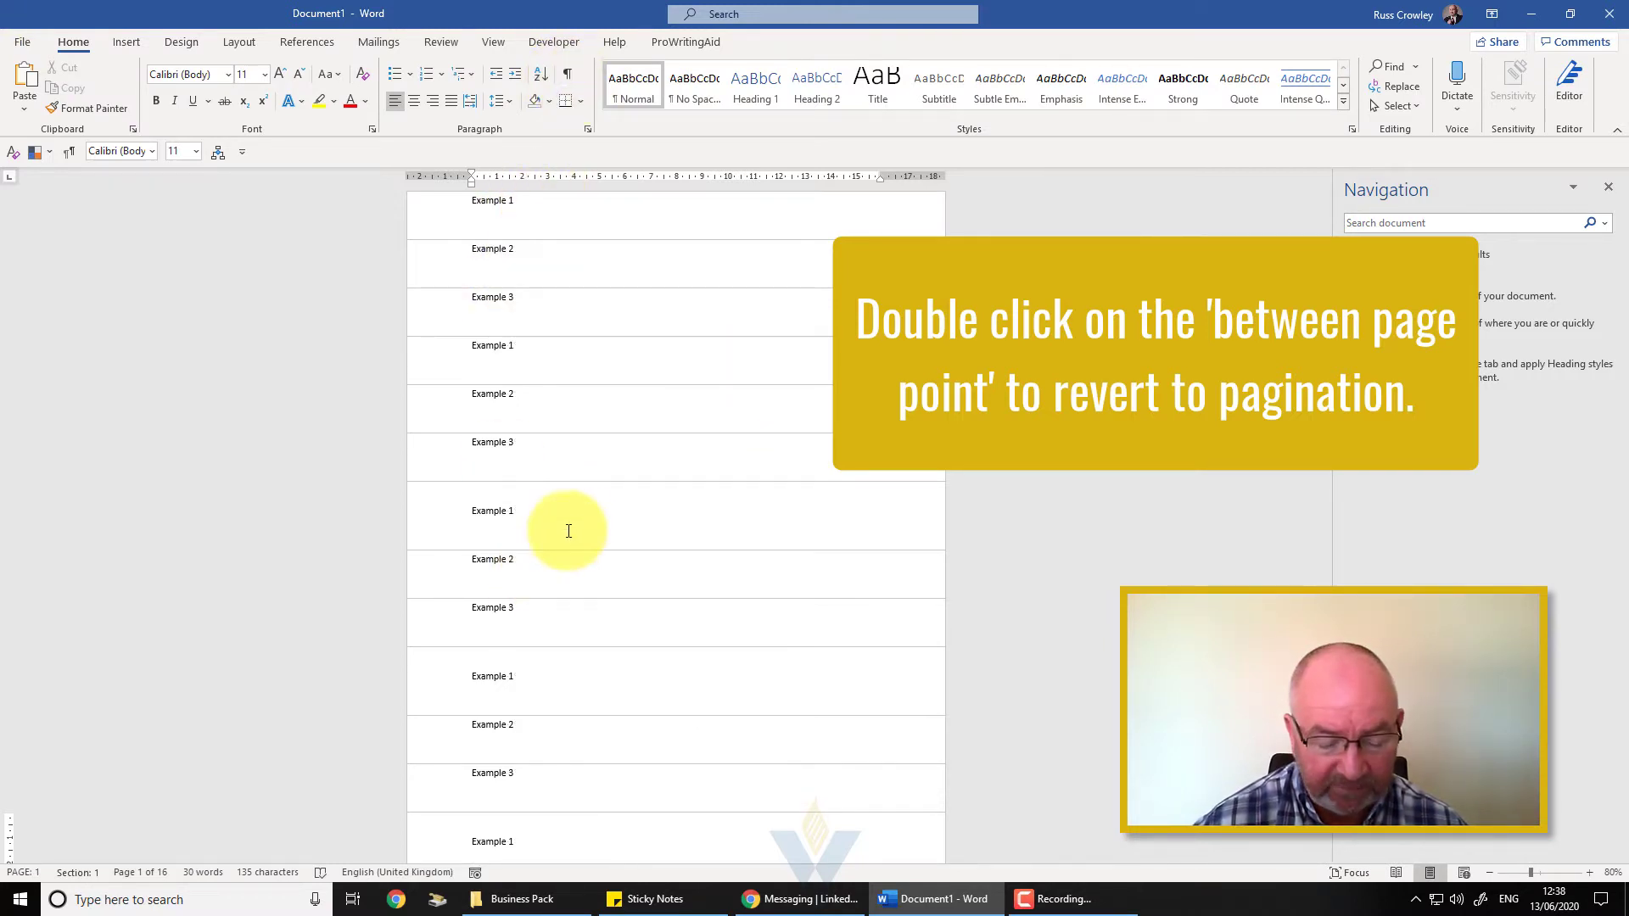
After checking the LinkedIn message on DocProperty fields, update the first Example 1 field.
left_click(593, 259)
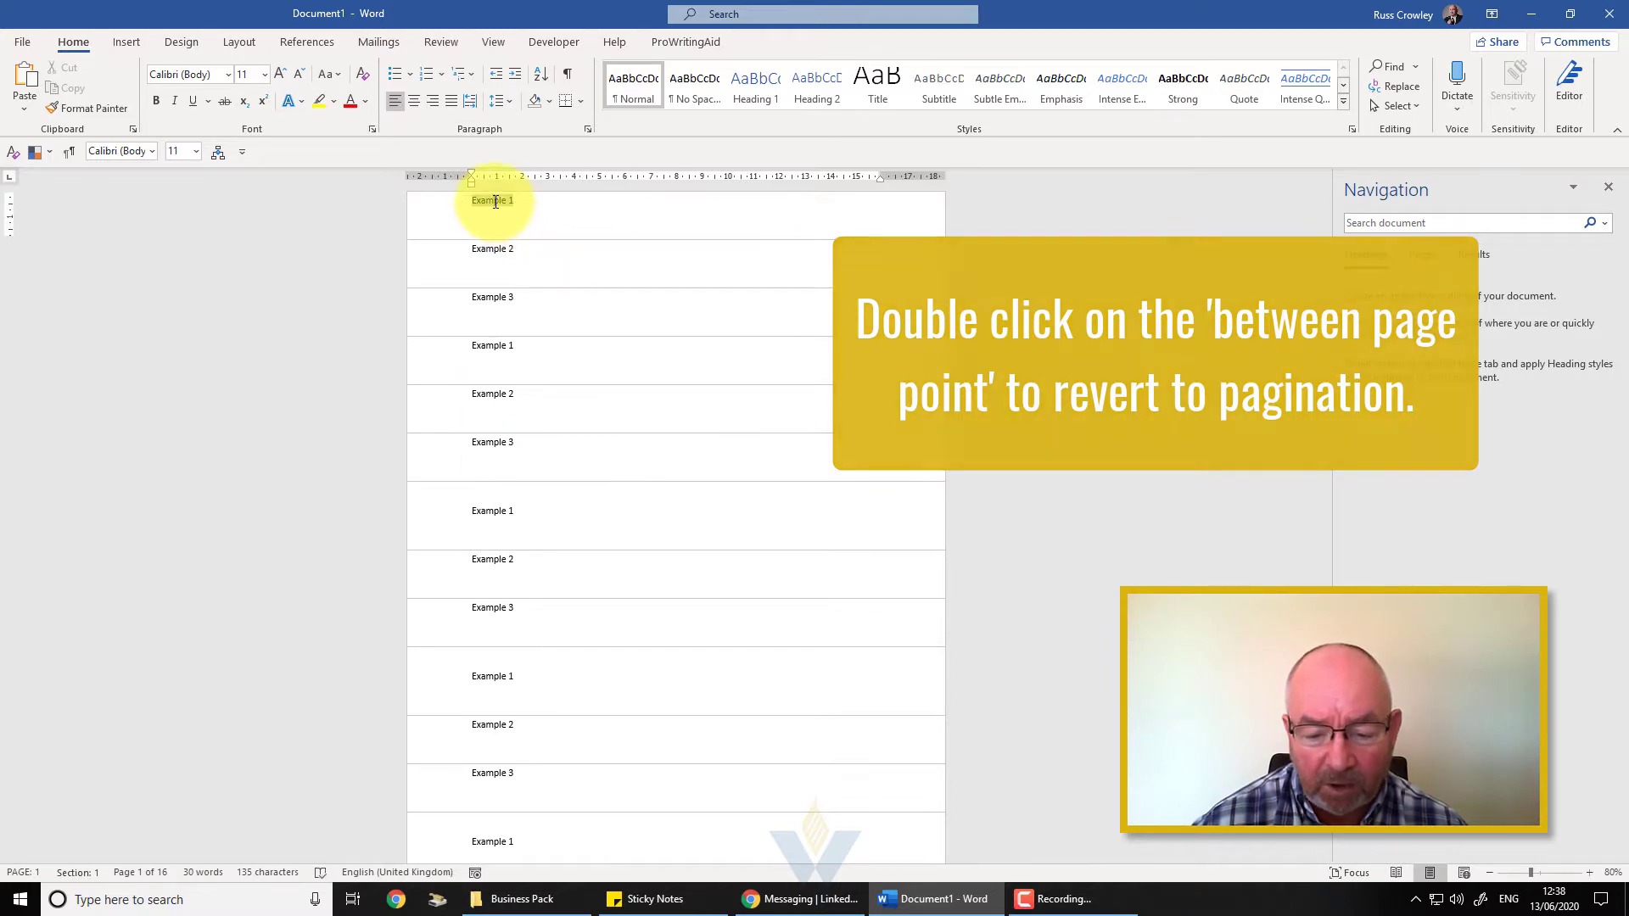
left_click(802, 899)
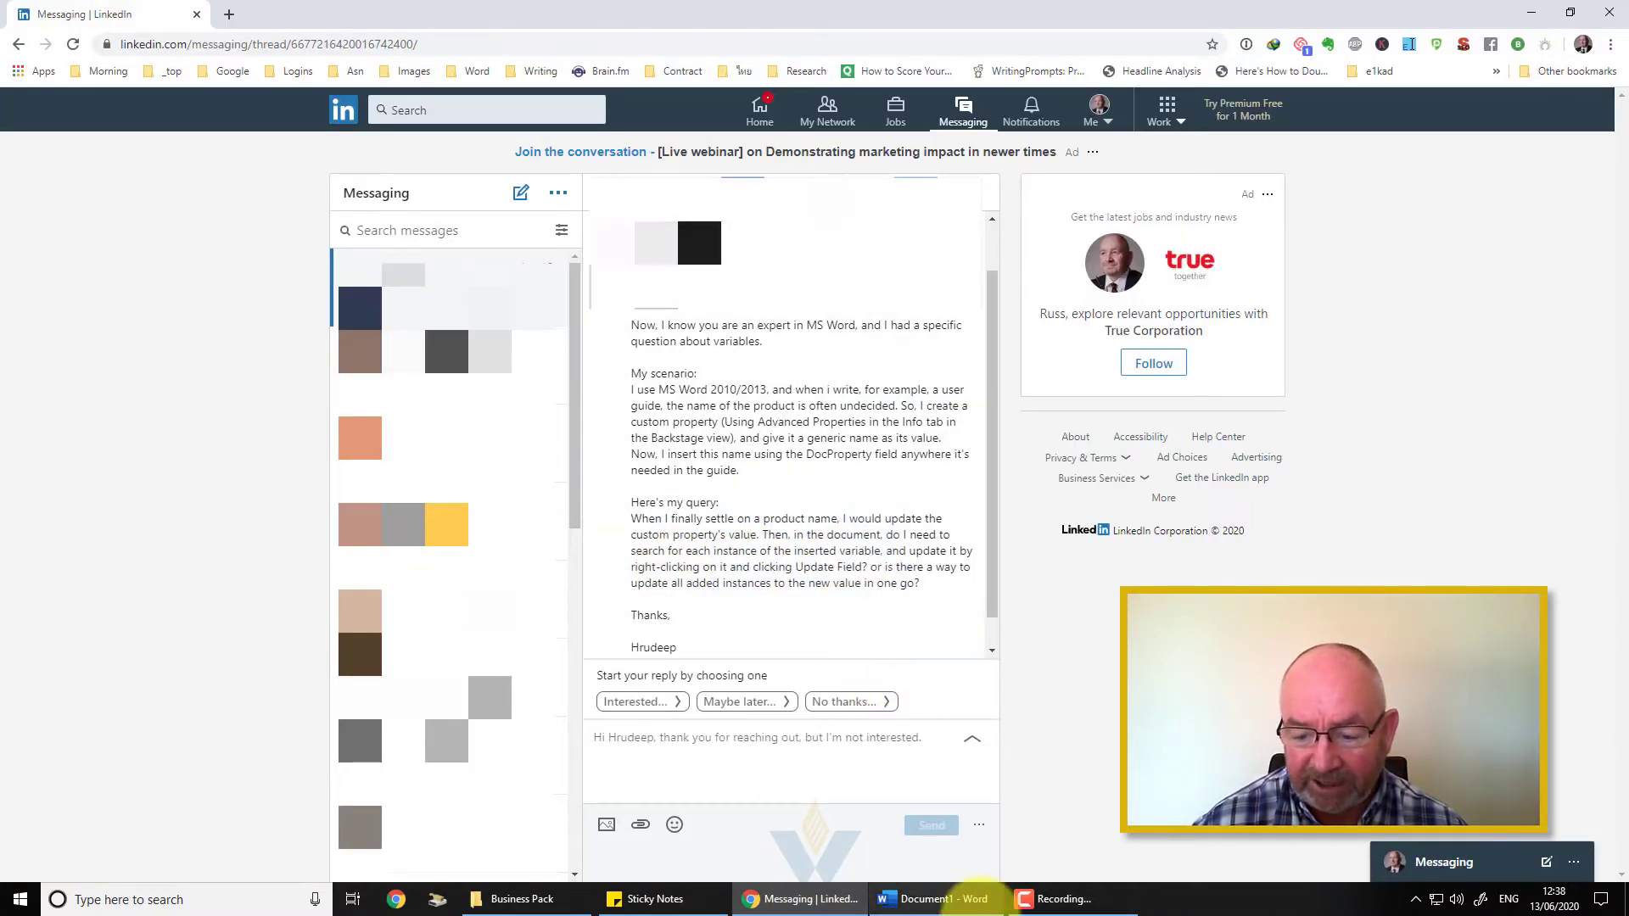
left_click(993, 901)
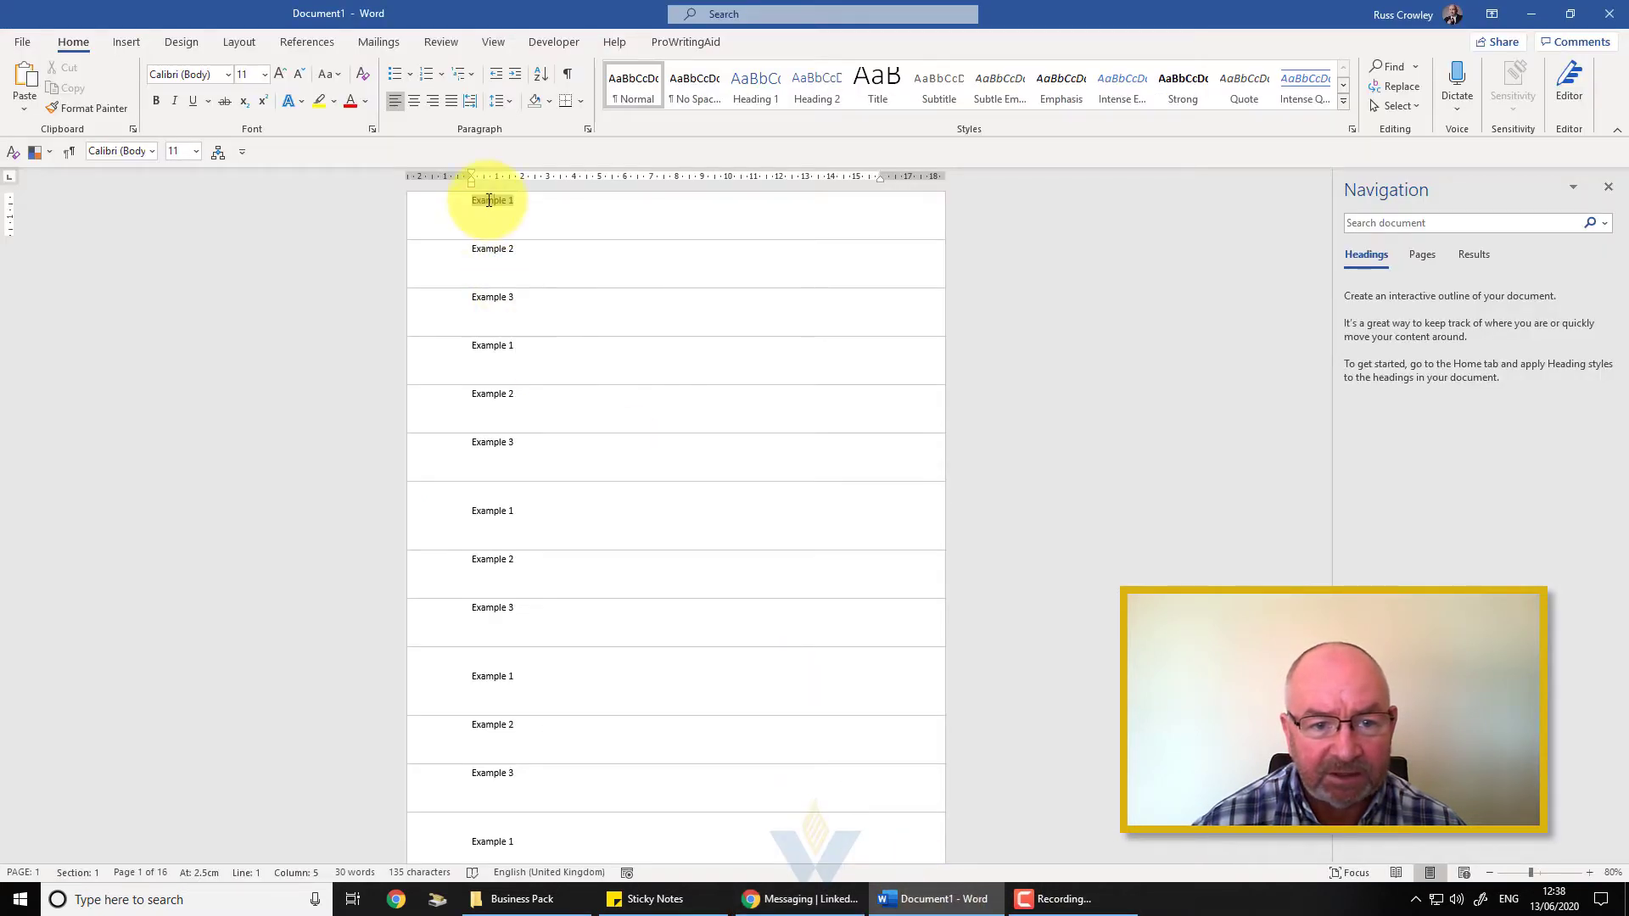
right_click(489, 200)
left_click(546, 318)
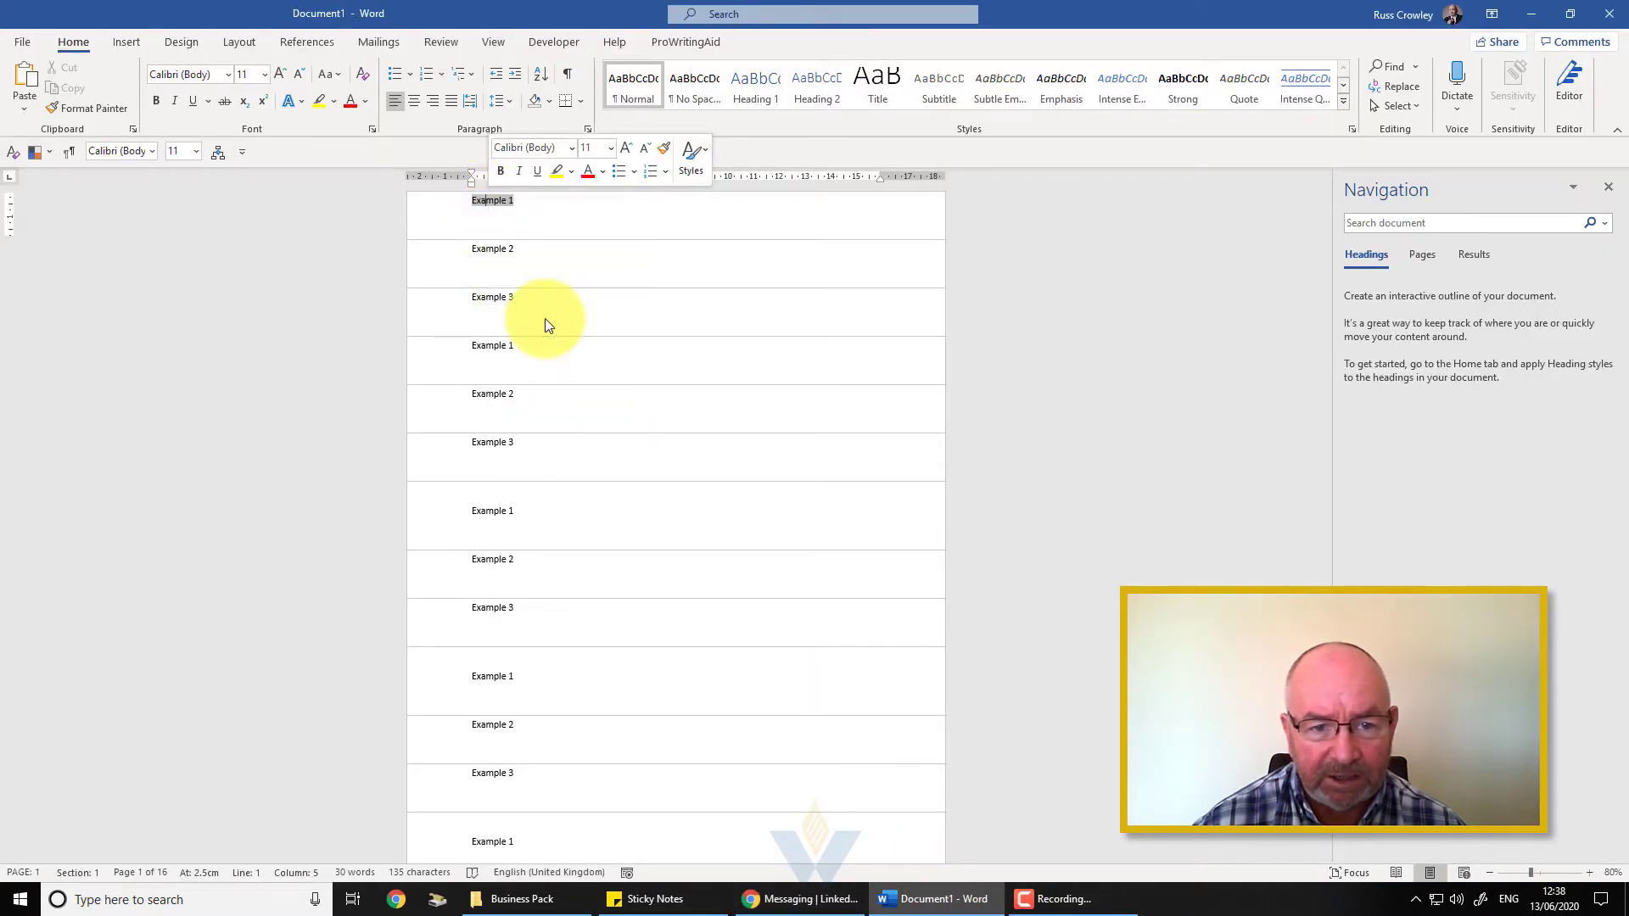
Open the document properties and change RussField1's value to Example 1a.
left_click(36, 52)
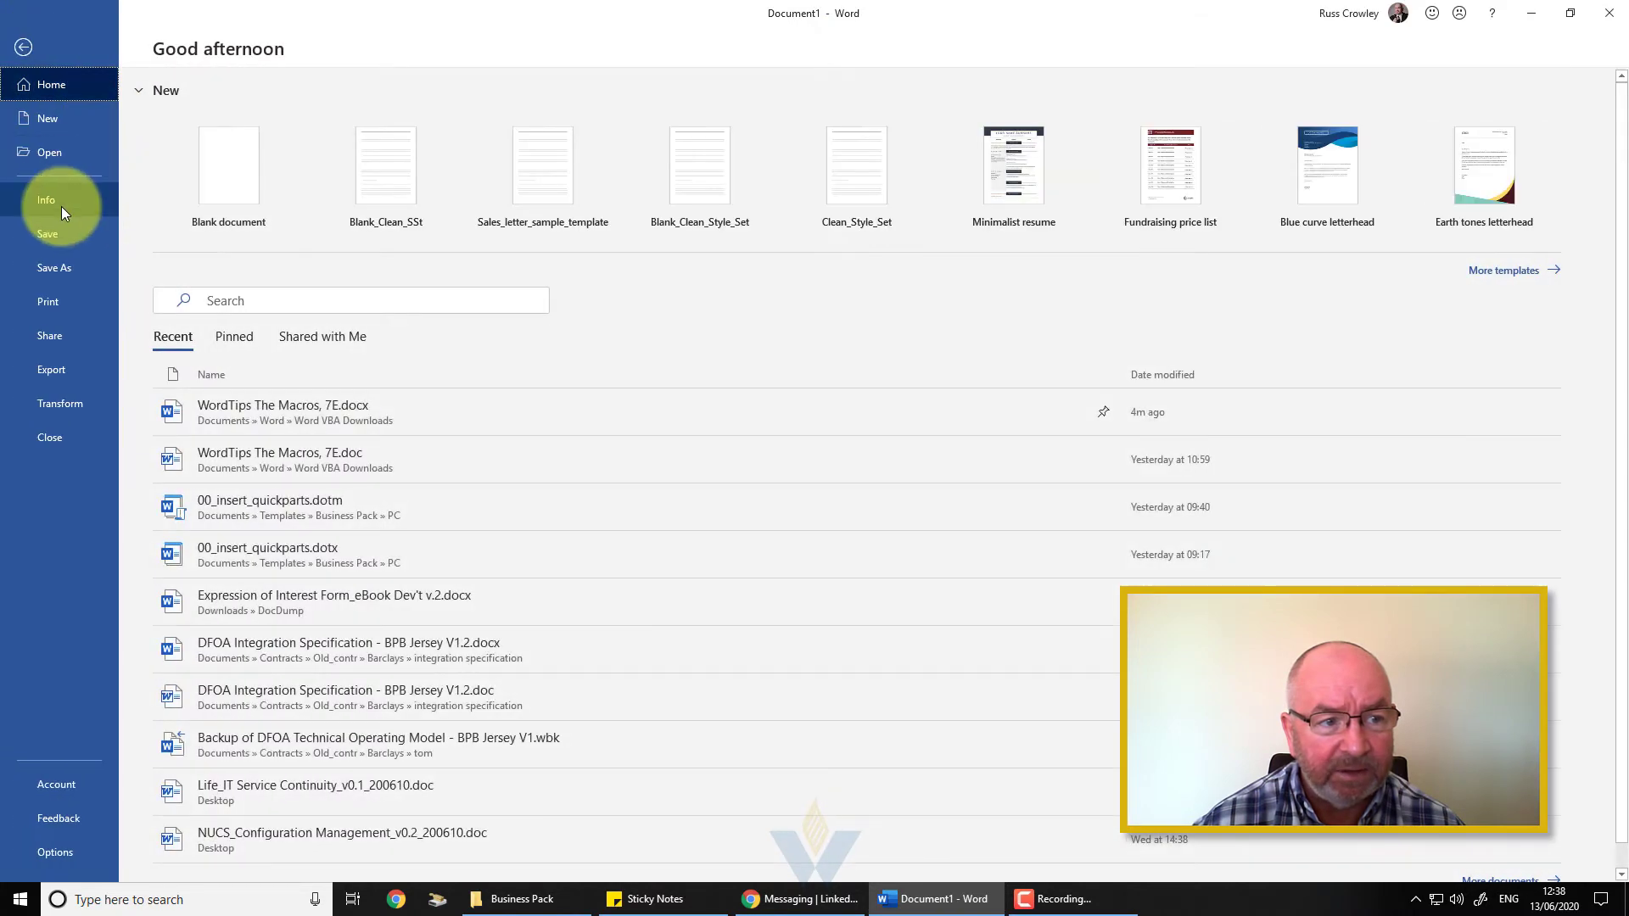
left_click(61, 206)
left_click(757, 141)
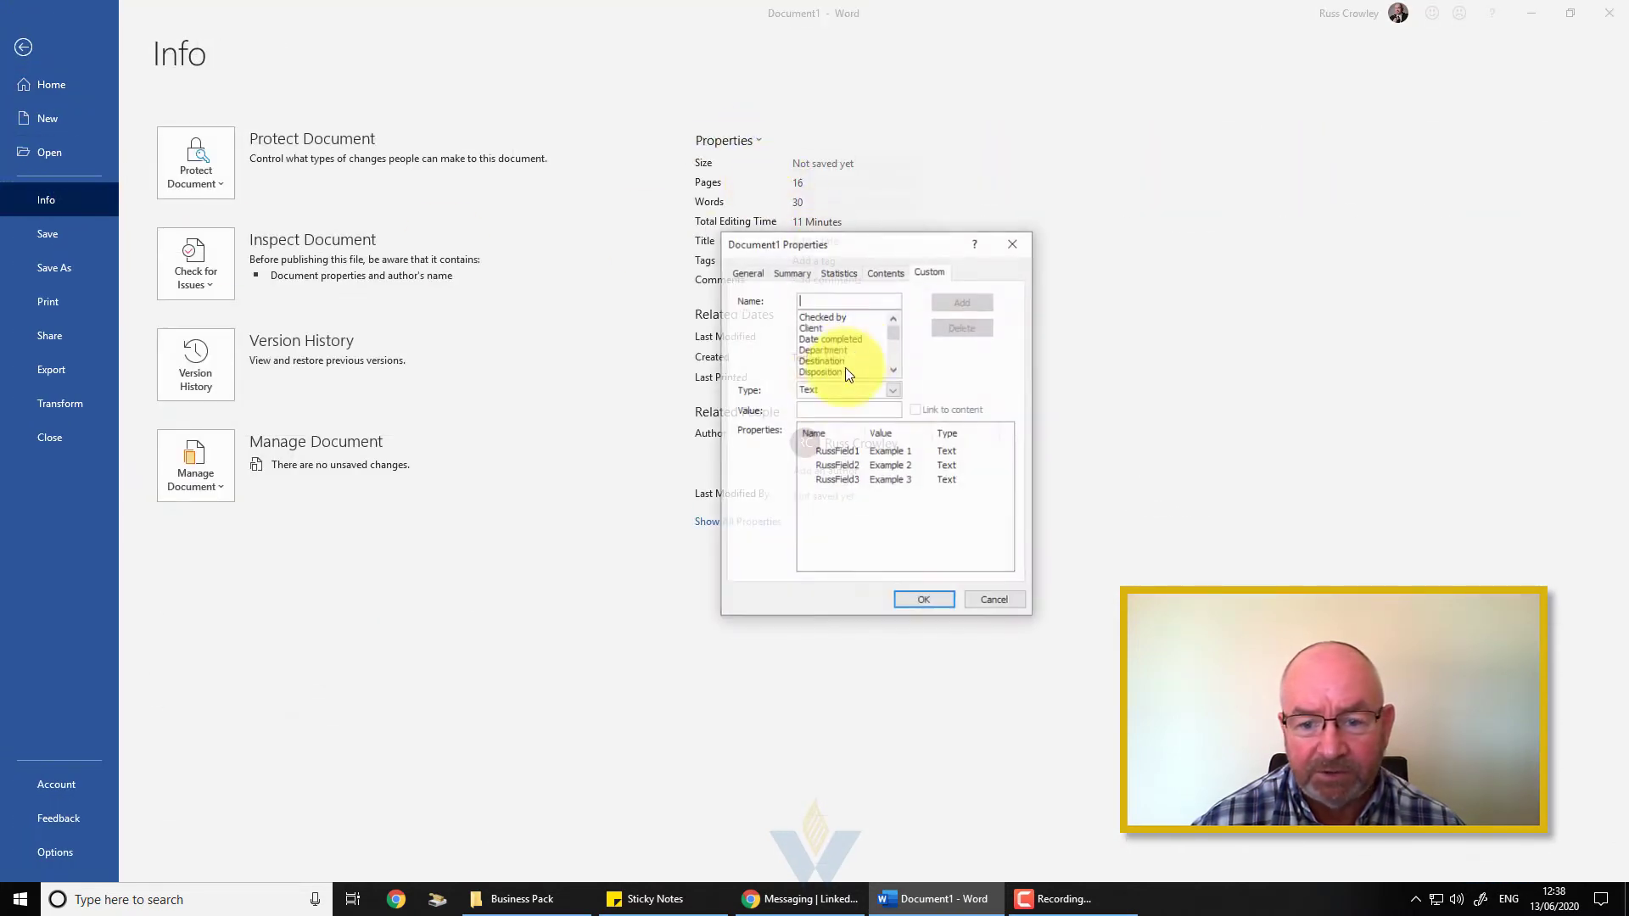
left_click(839, 452)
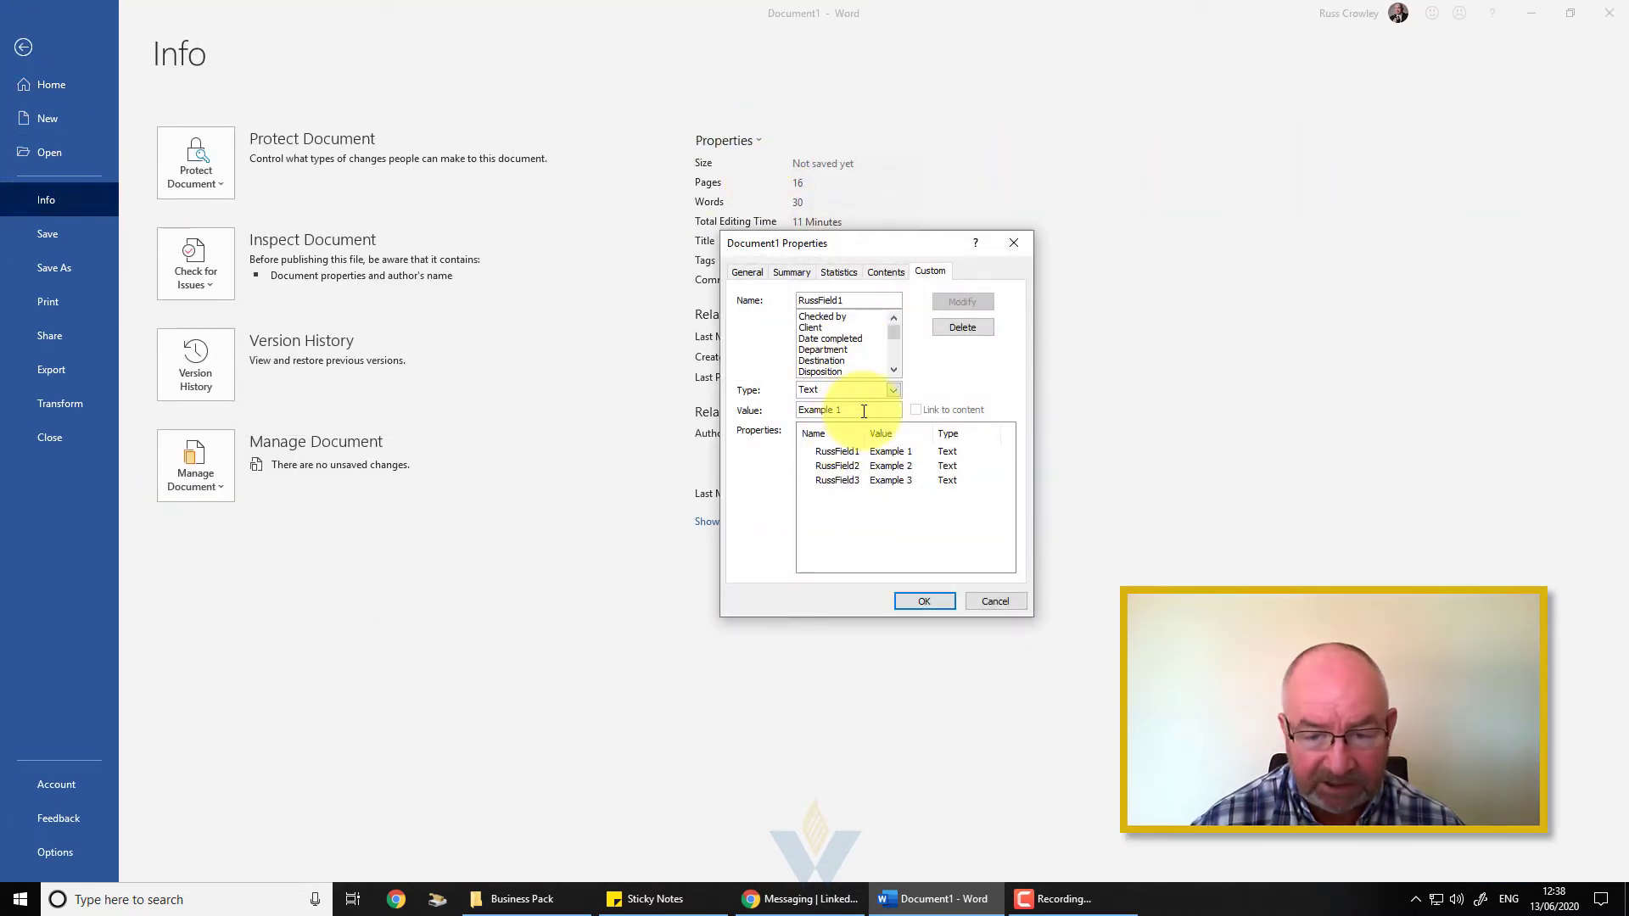
type("a")
left_click(963, 302)
Change RussField2 to Example 2a and RussField3 to Example 3a, then return to the document.
left_click(838, 465)
type("a")
left_click(956, 300)
left_click(851, 481)
left_click(852, 412)
type("a")
left_click(959, 300)
left_click(898, 605)
key("Escape")
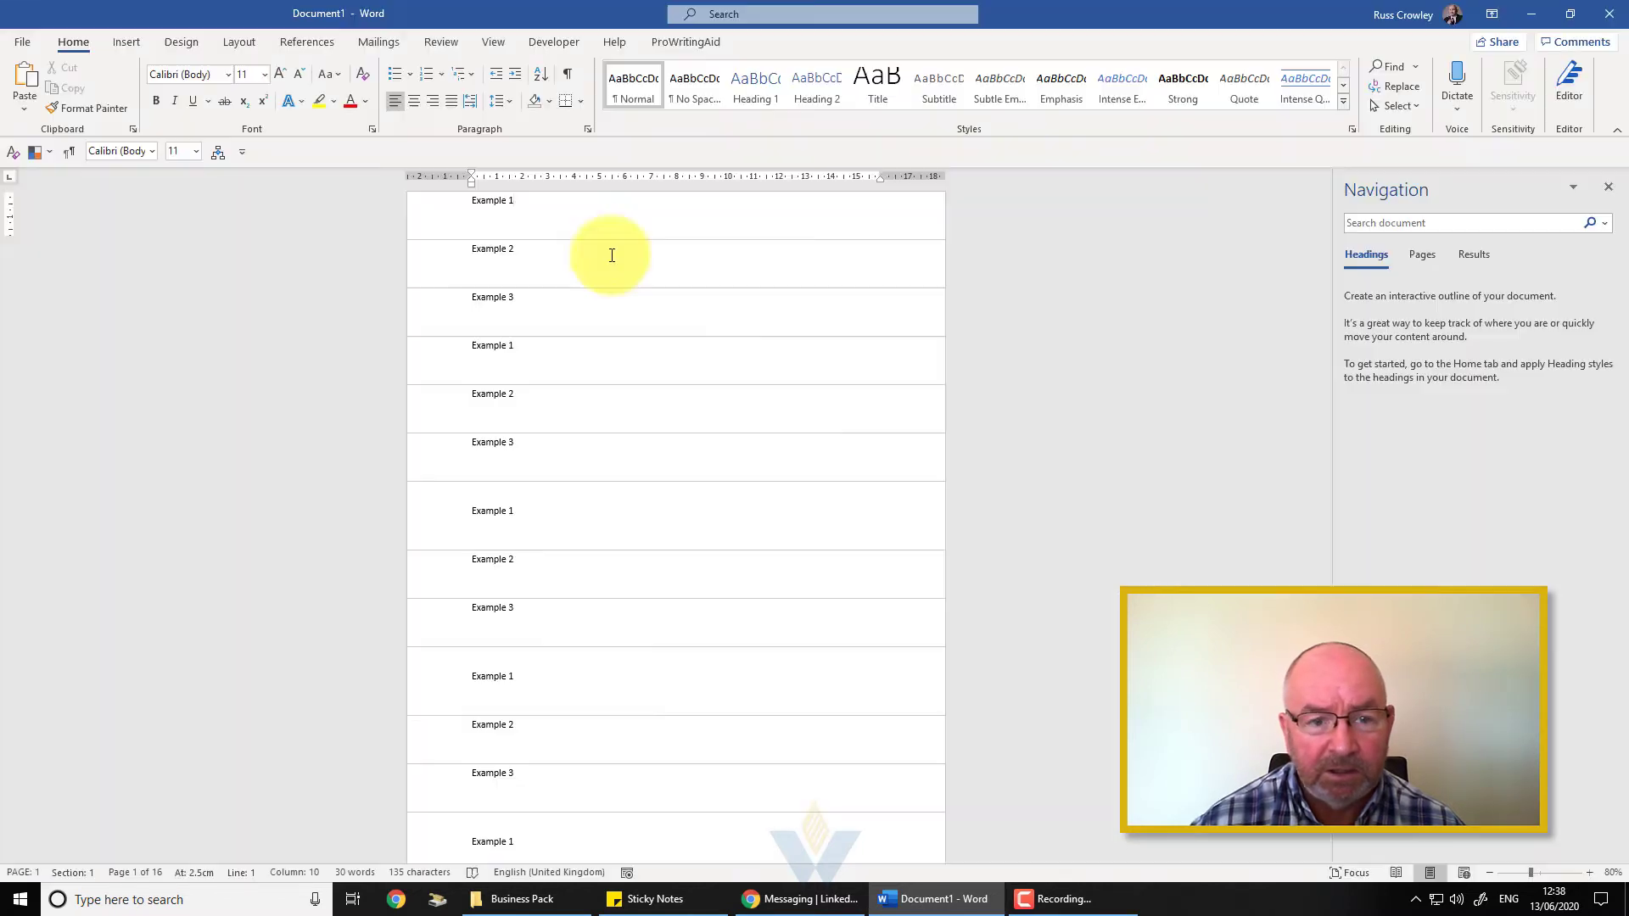
Update the first Example 1 and Example 2 fields so they read Example 1a and Example 2a.
triple_click(497, 209)
right_click(498, 208)
left_click(528, 321)
right_click(481, 250)
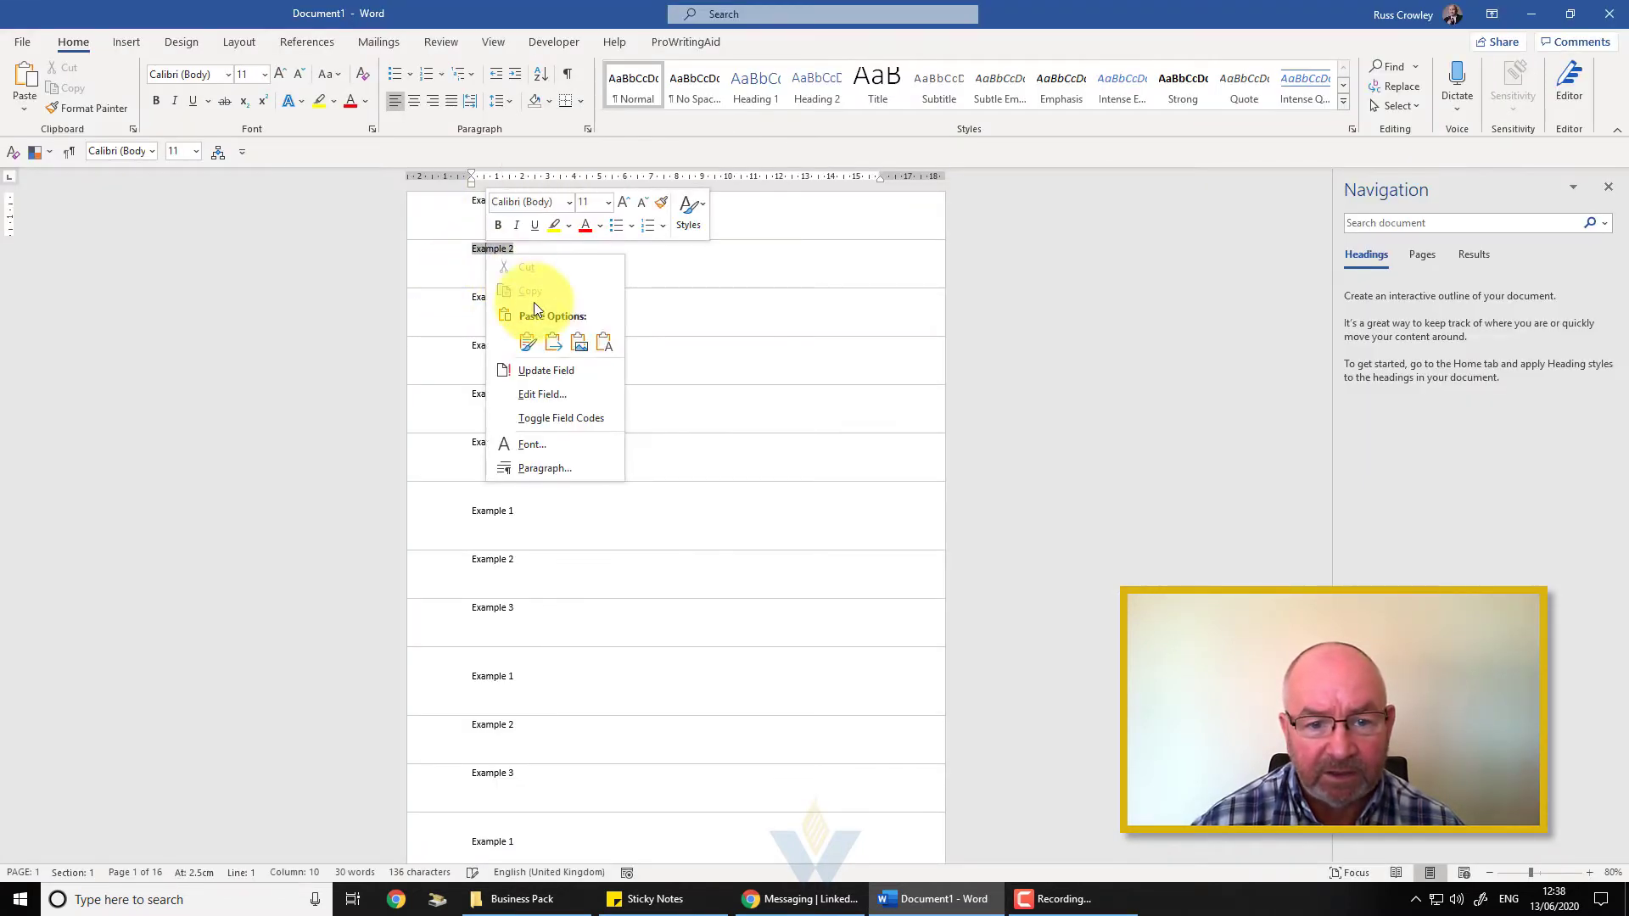
left_click(534, 371)
scroll(665, 647, "down", 5)
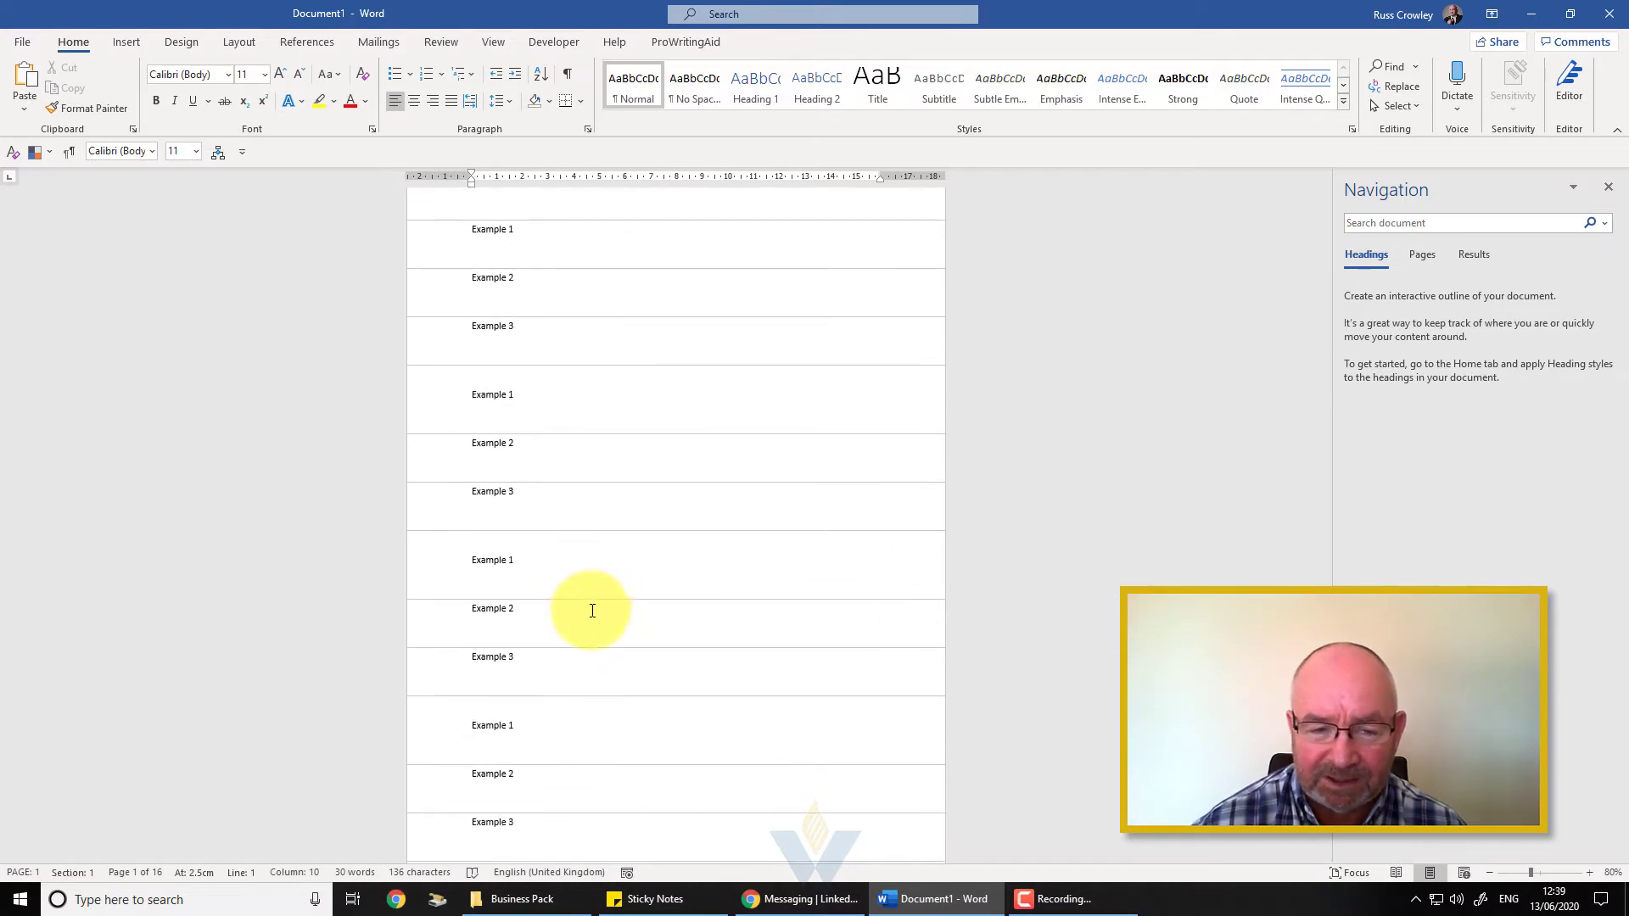
scroll(528, 594, "up", 3)
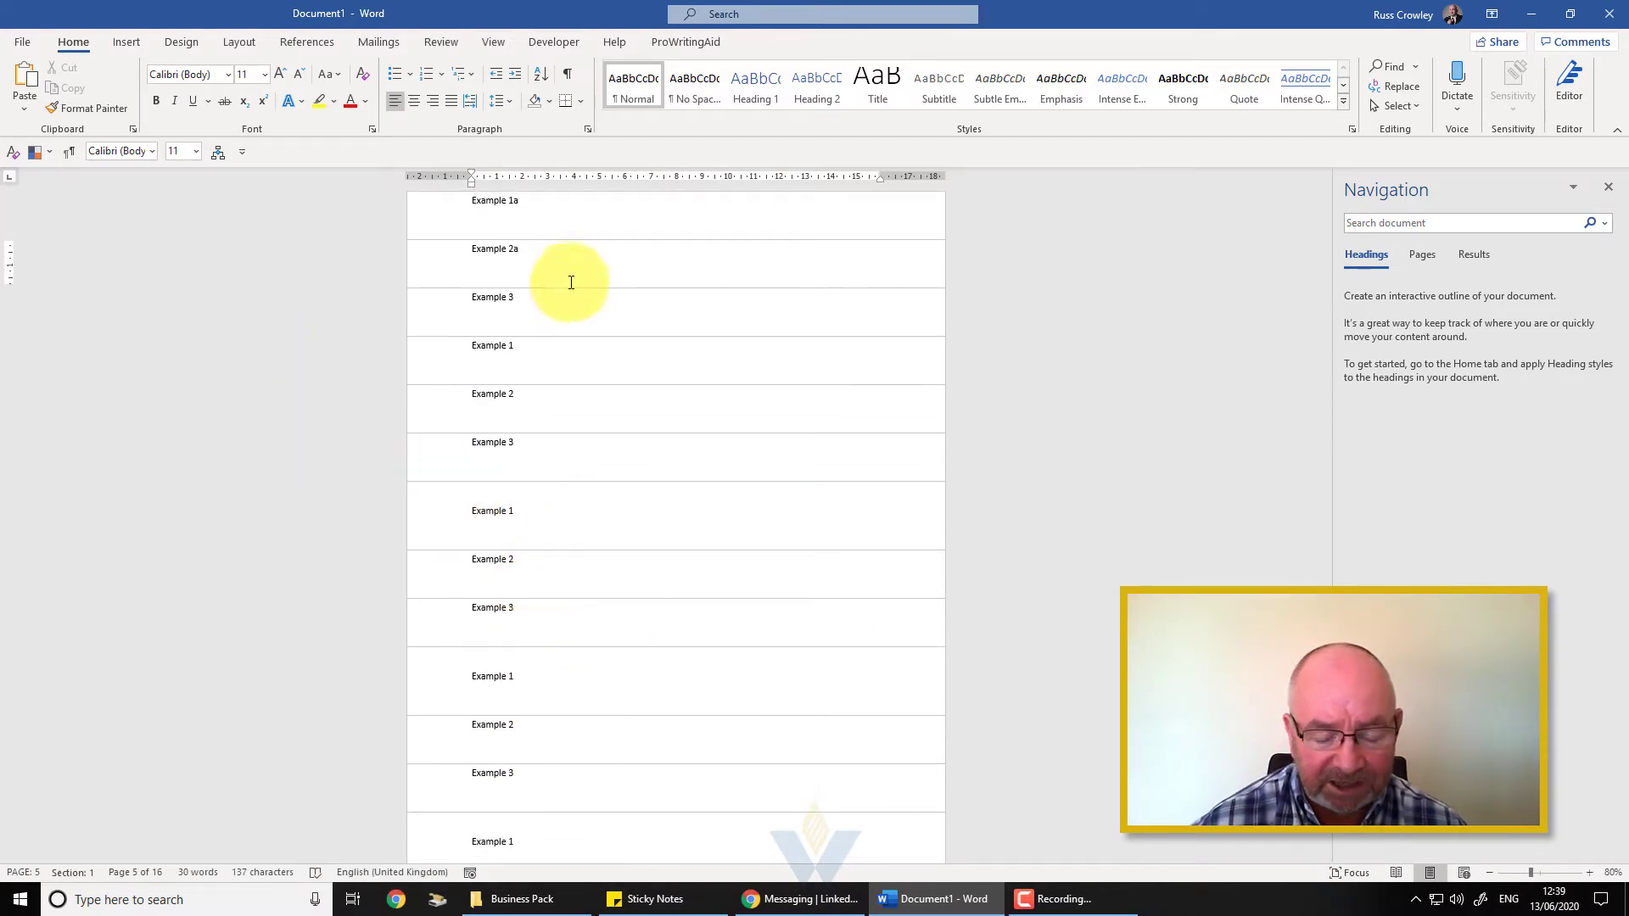
left_click(577, 276)
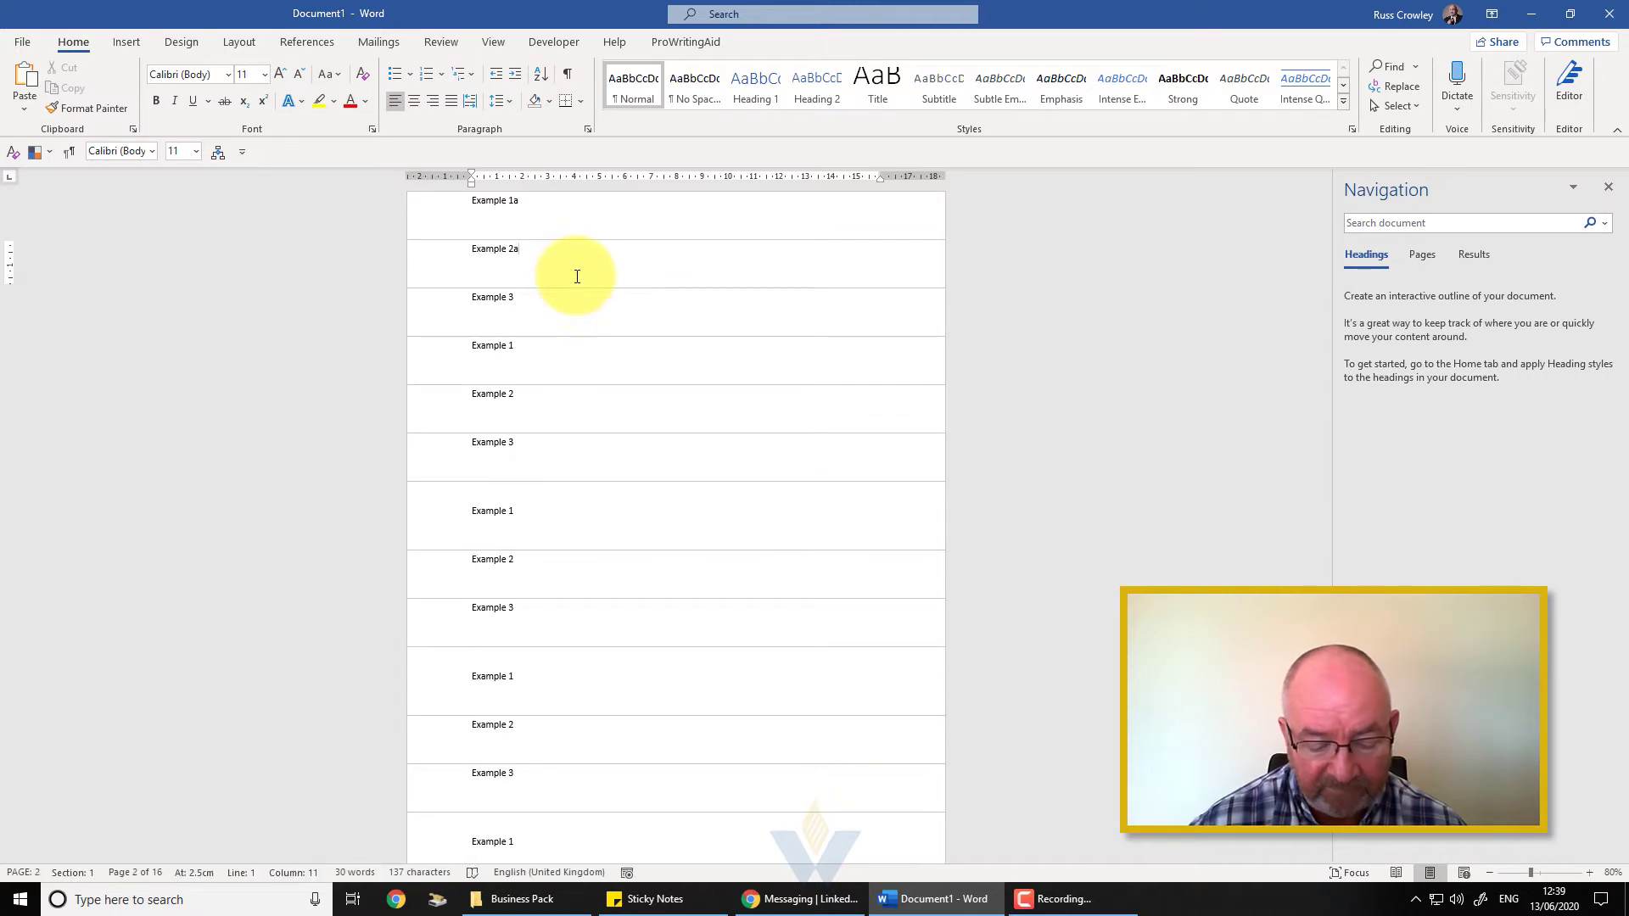
Select the entire document and refresh all fields with Update Field from the context menu.
key("ctrl+a")
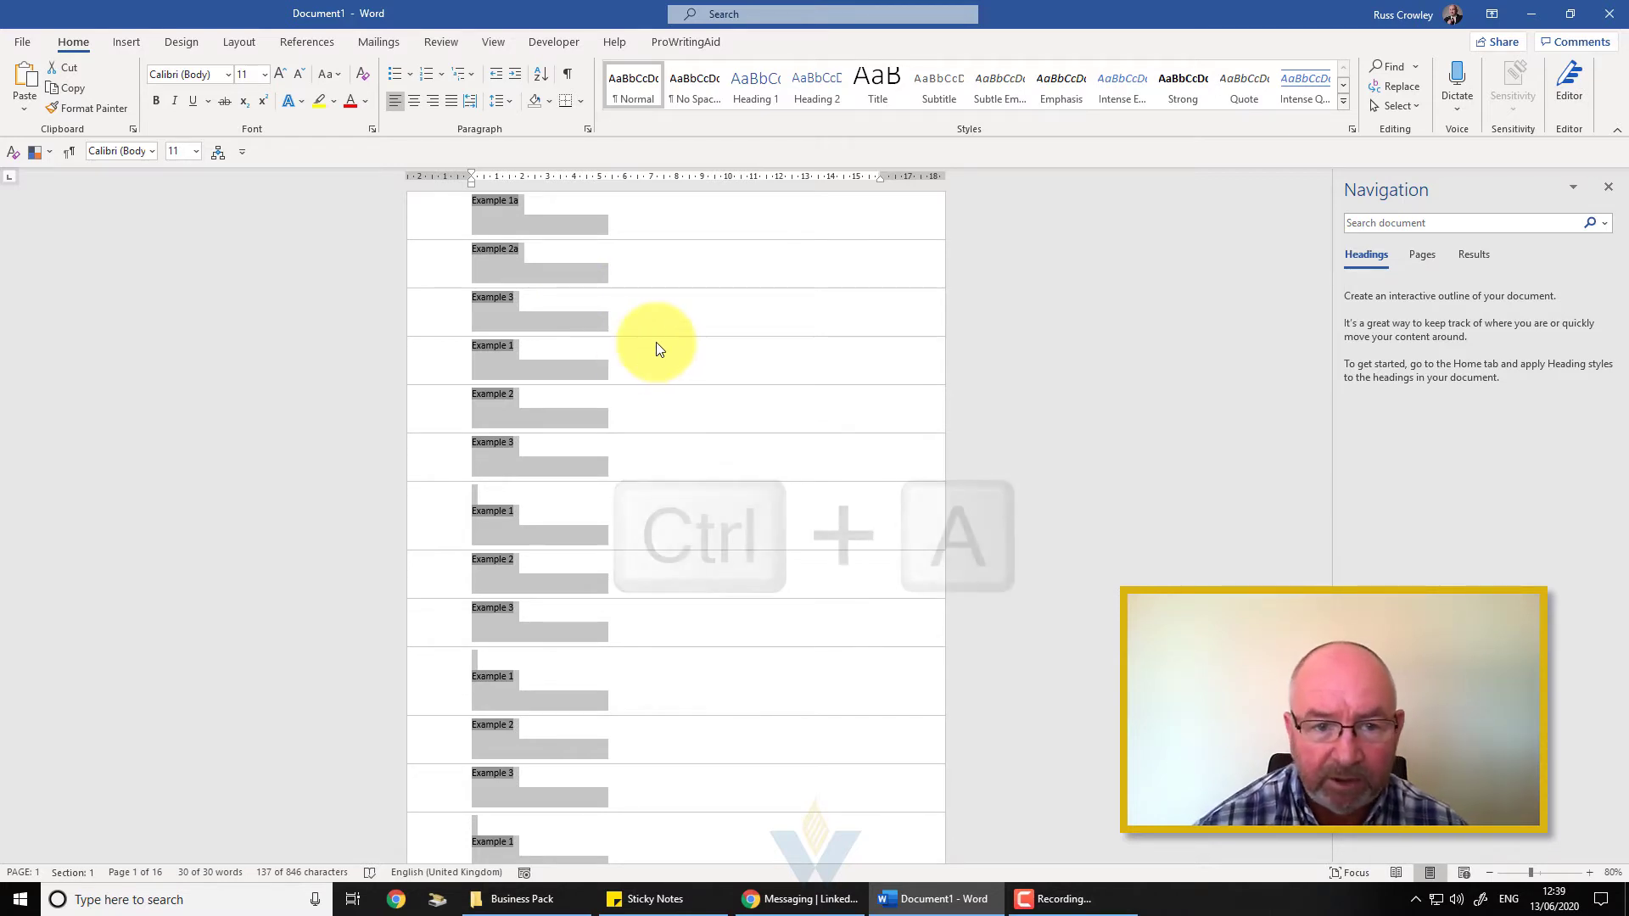
right_click(496, 204)
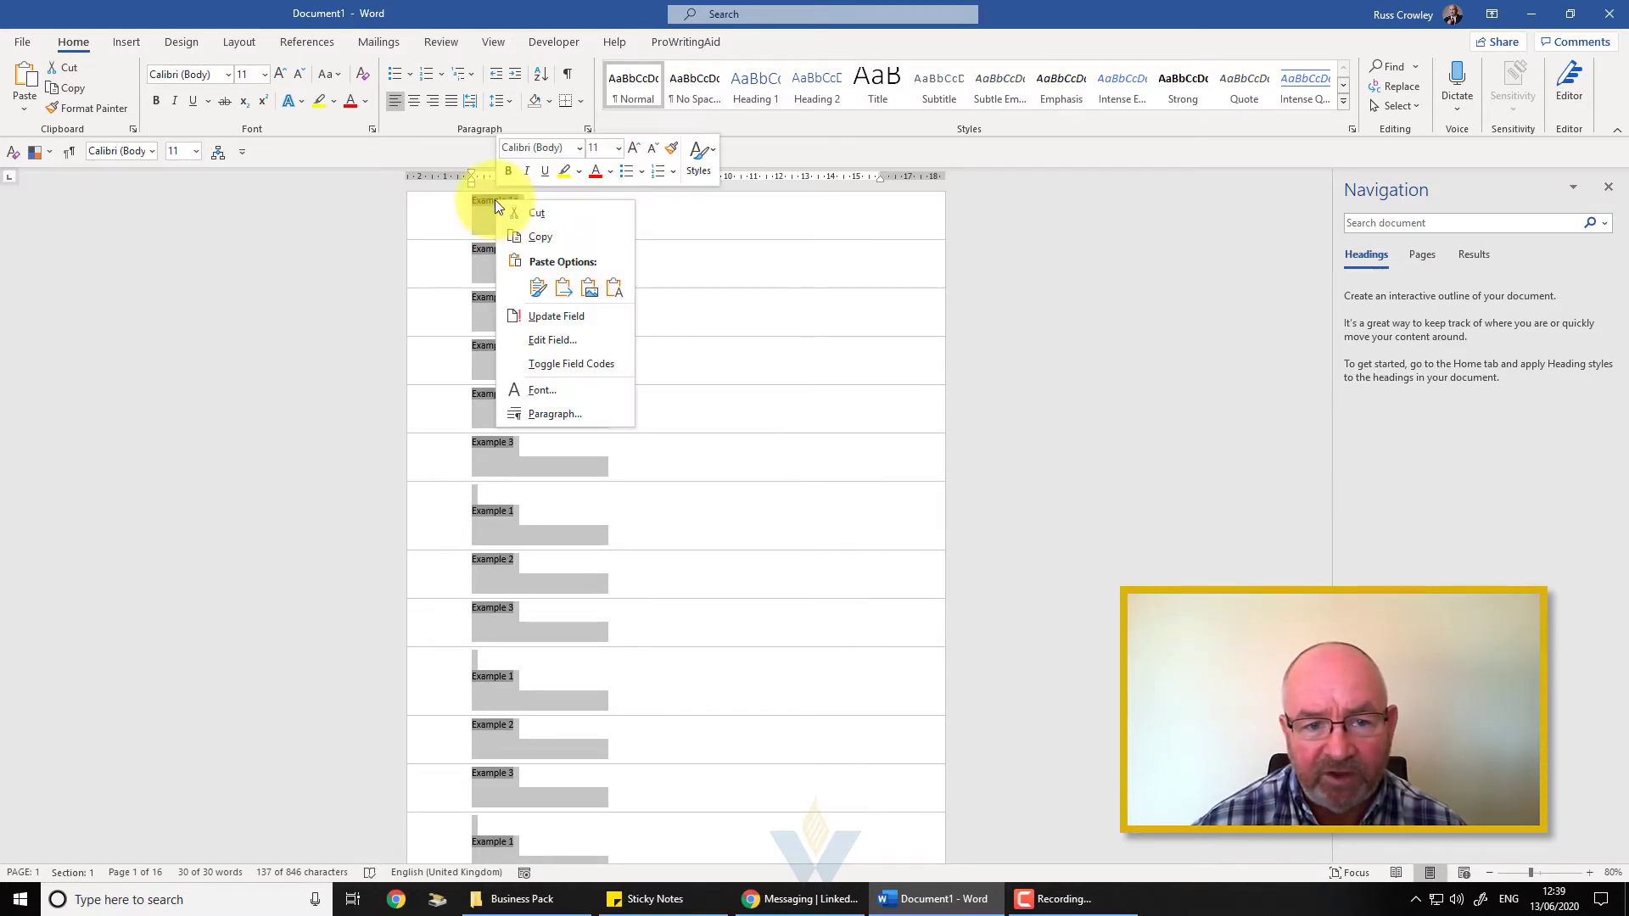
left_click(546, 318)
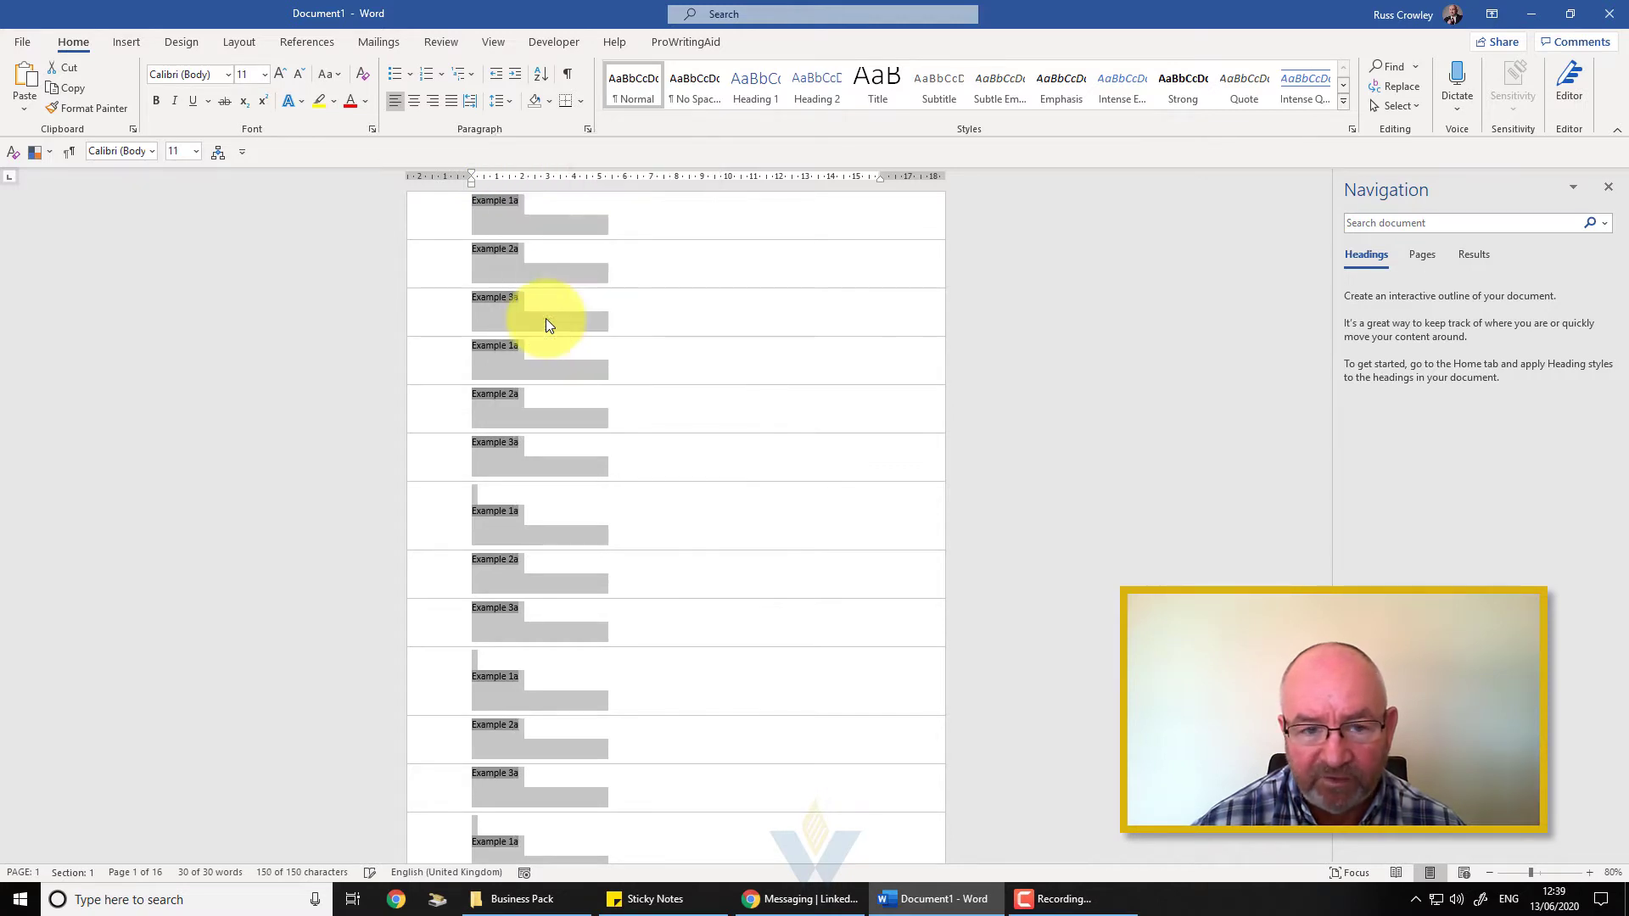
left_click(649, 401)
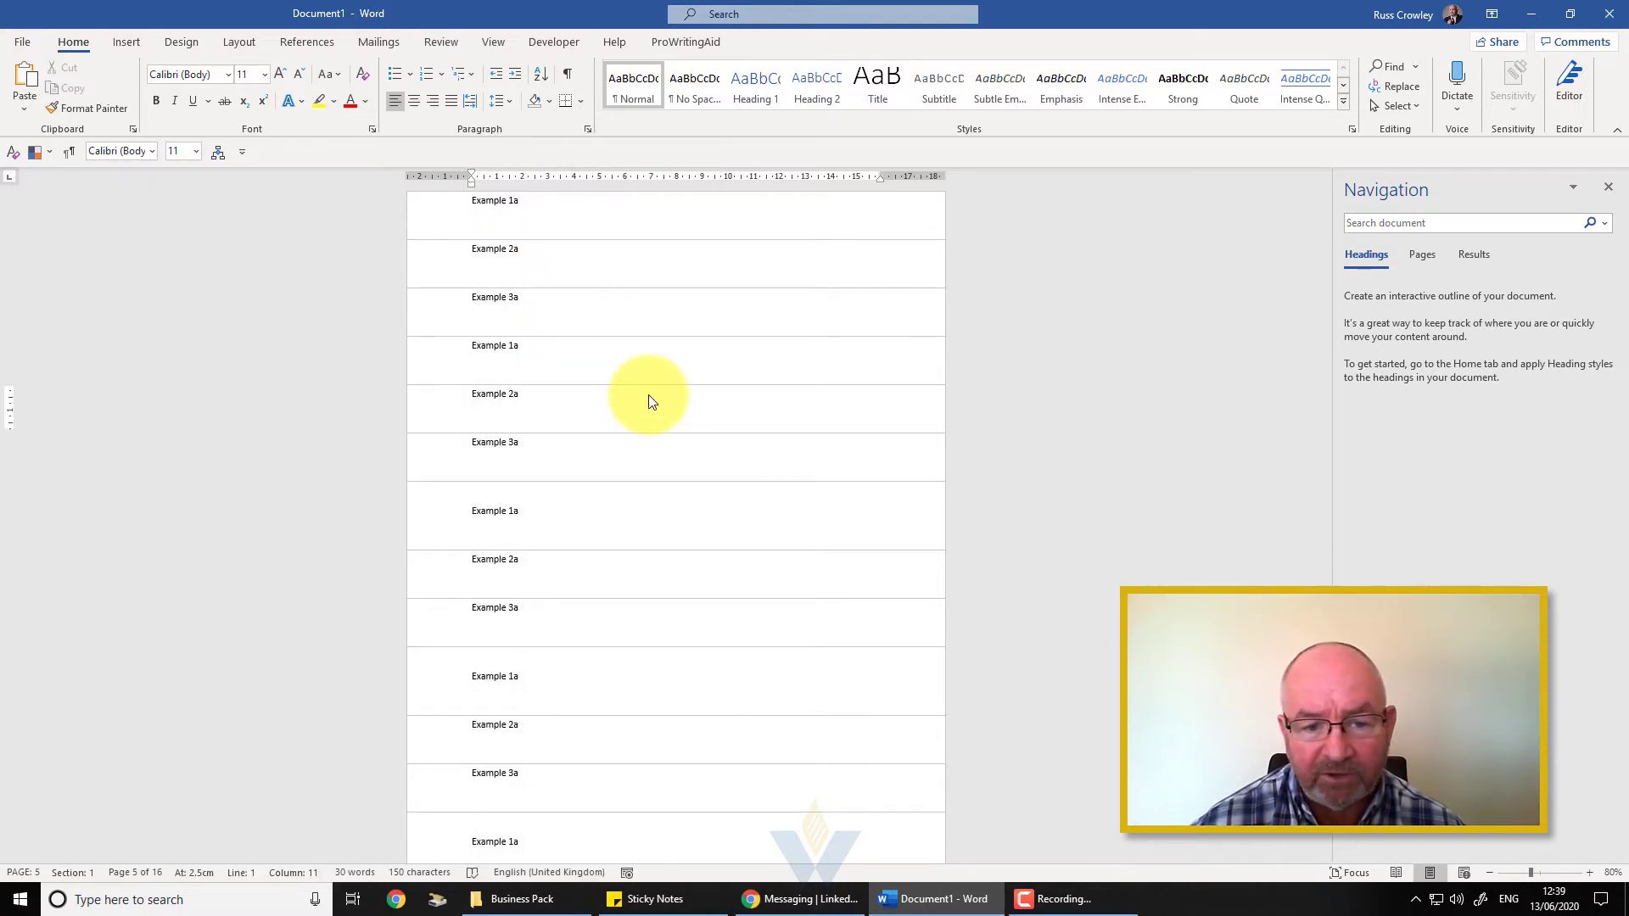
Refresh every field again with Ctrl+A and F9 so all show Example 1a–3a.
key("ctrl+a")
key("F9")
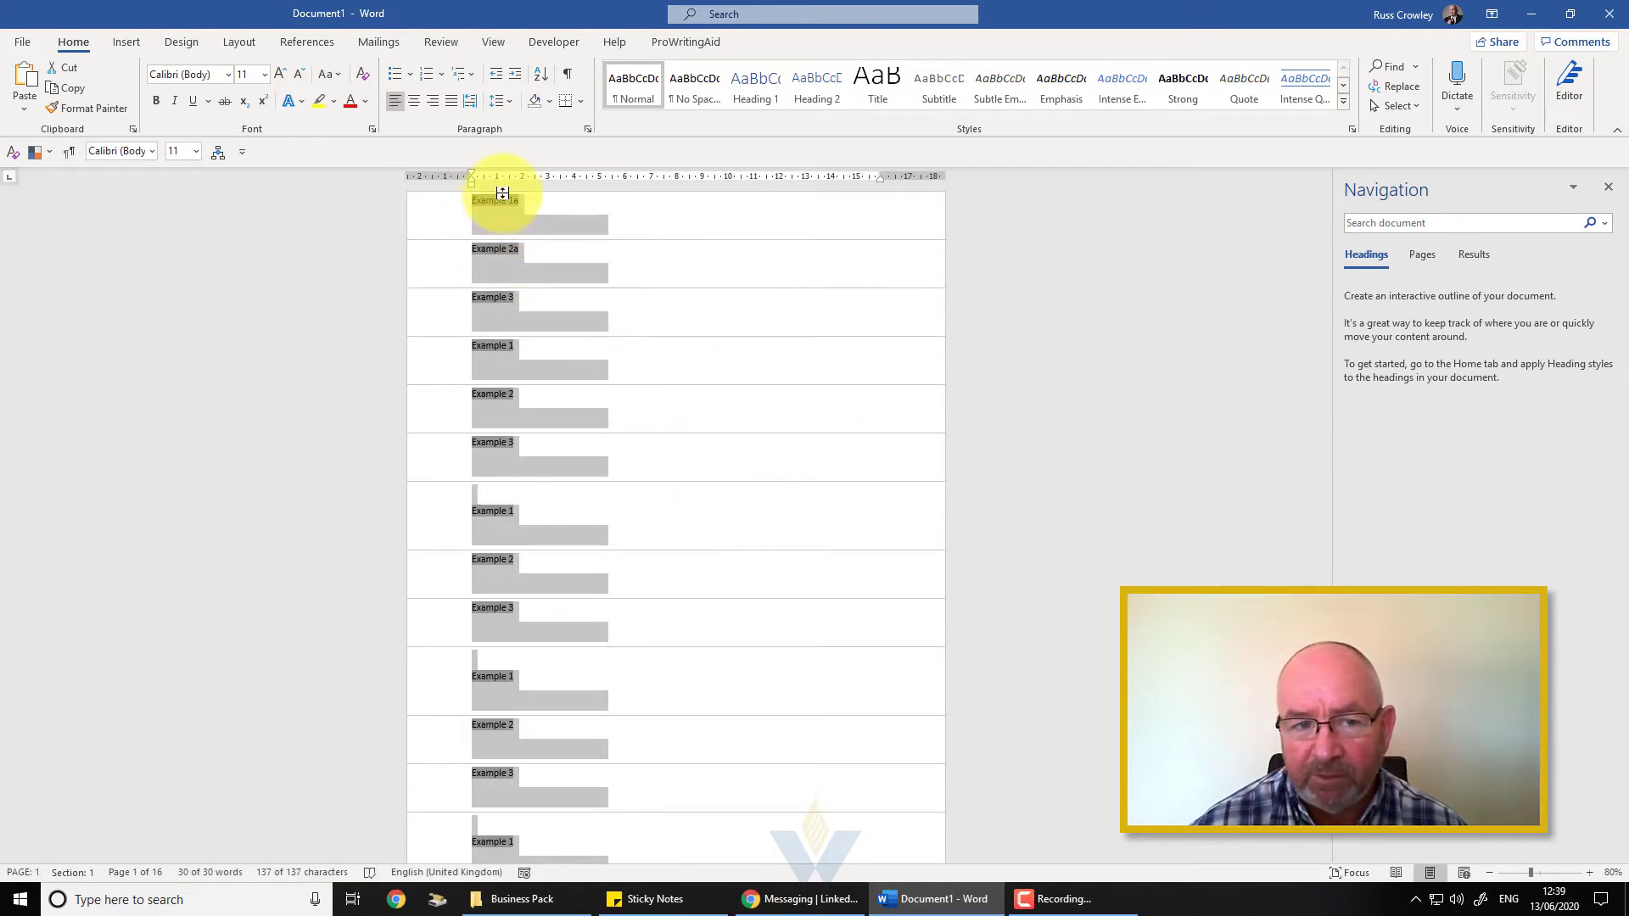
left_click(560, 216)
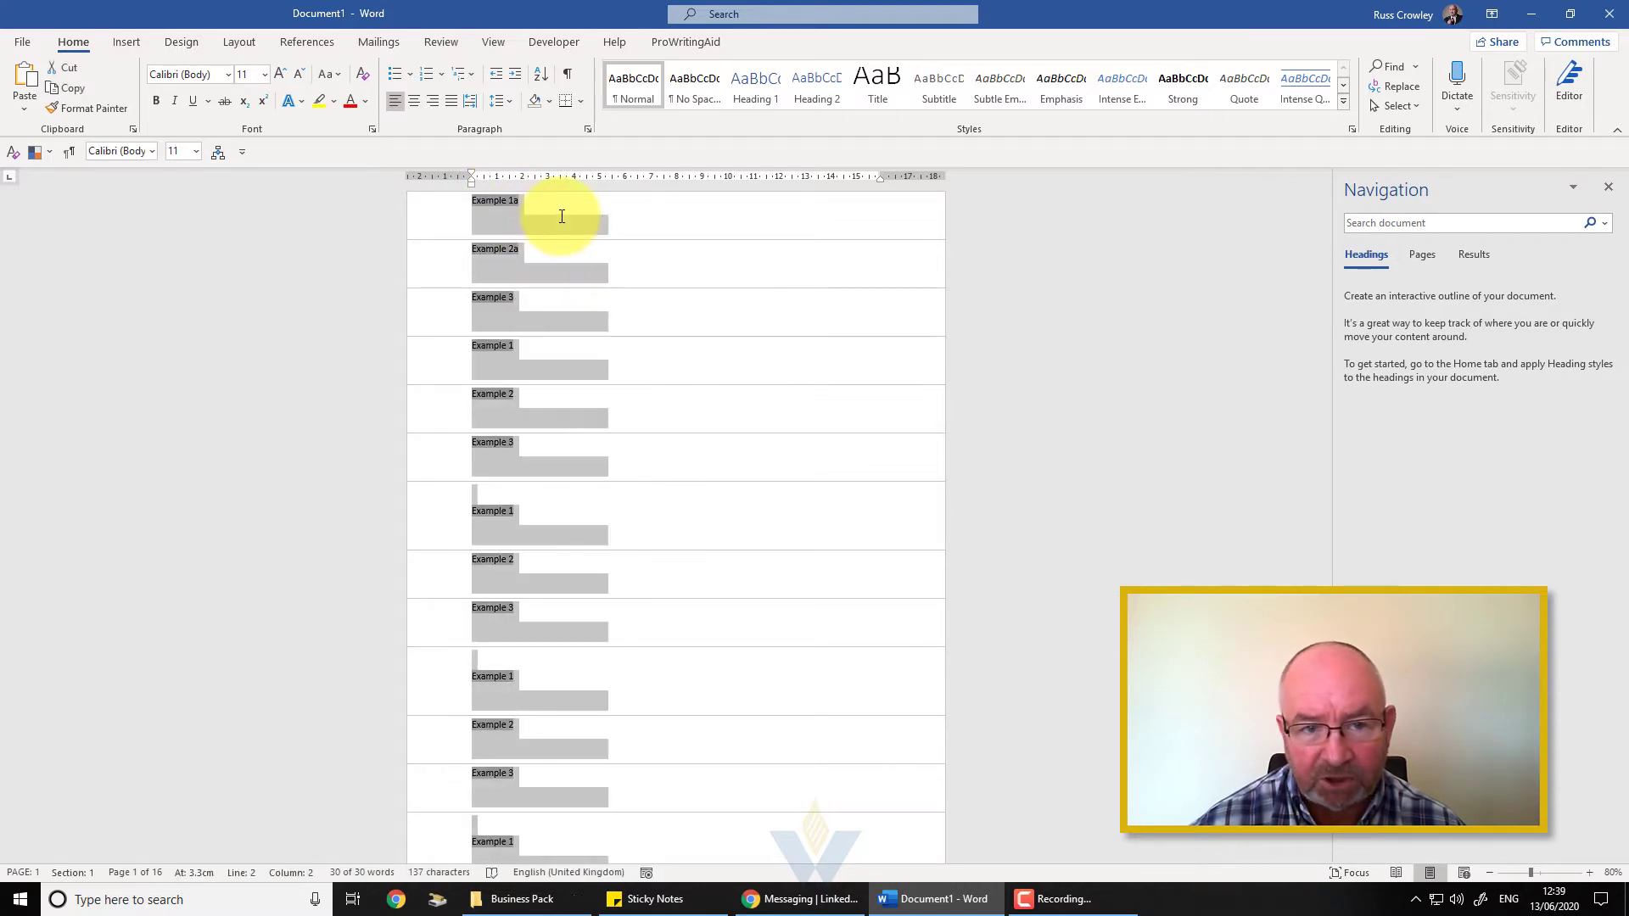
key("ctrl+a")
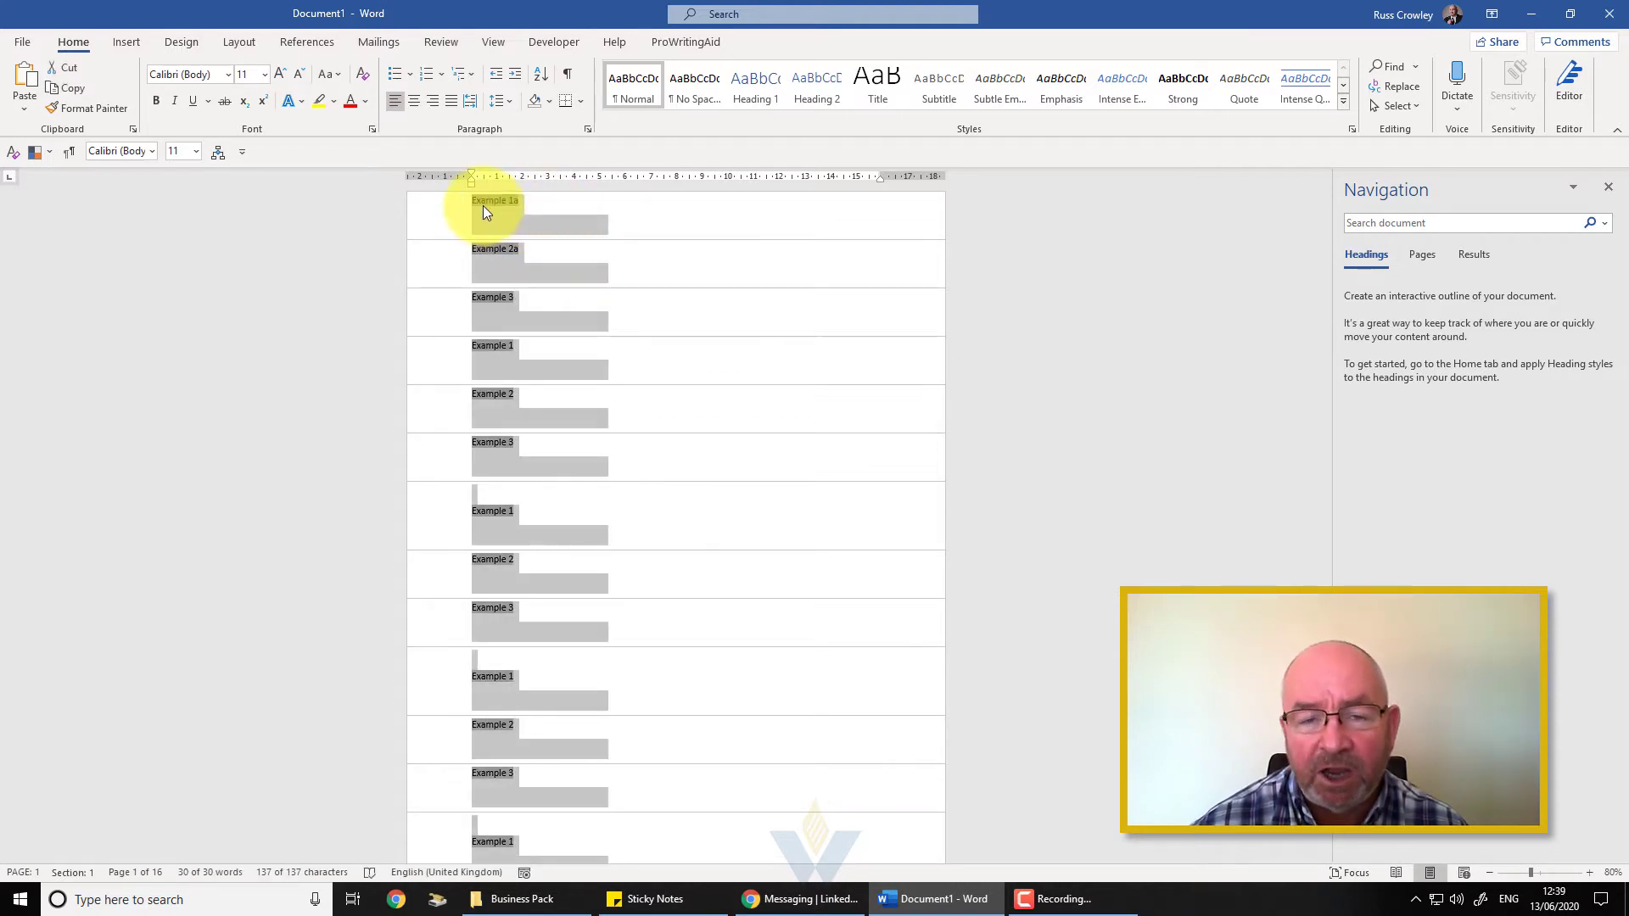
key("F9")
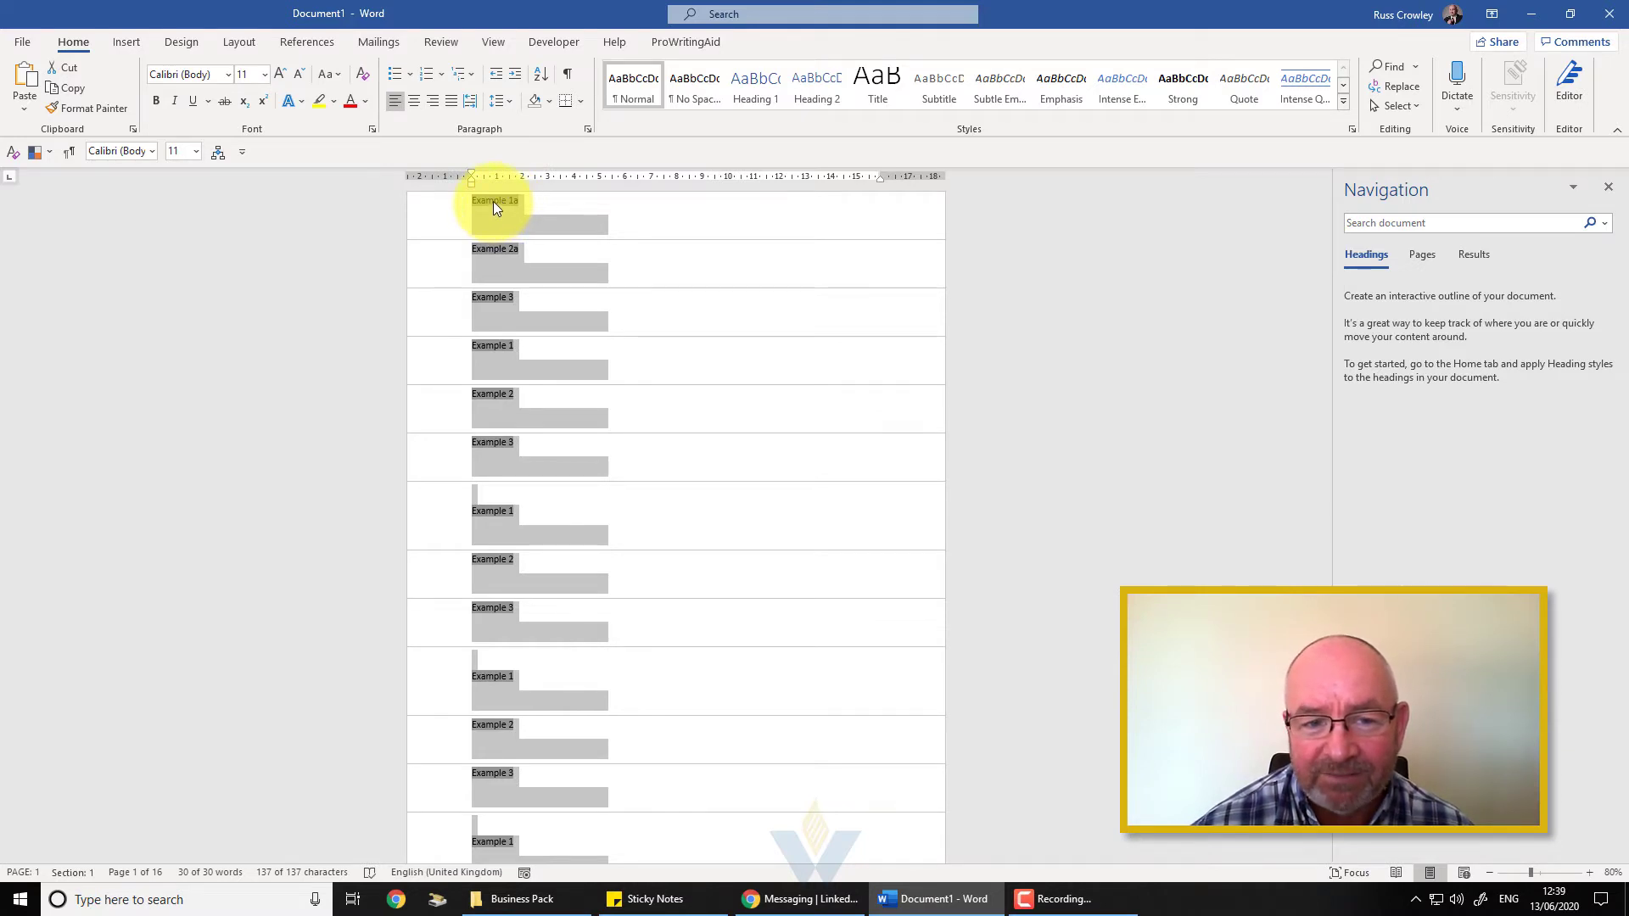
right_click(495, 208)
left_click(564, 325)
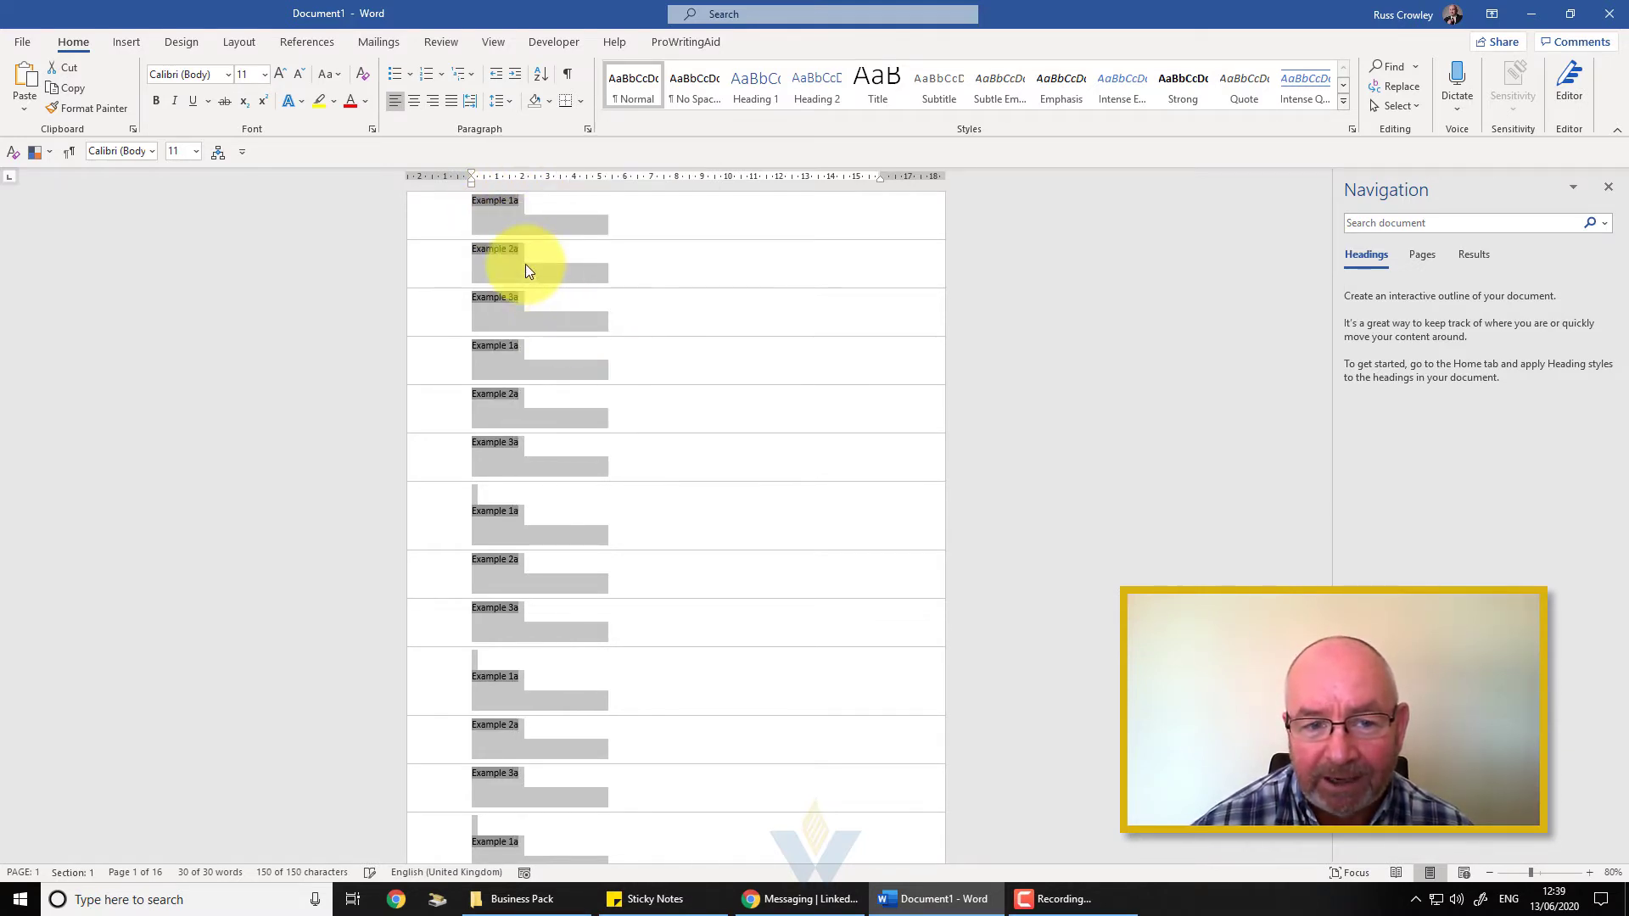
Open Advanced Properties and change RussField1's value to Example 1a1.
left_click(532, 324)
left_click(28, 43)
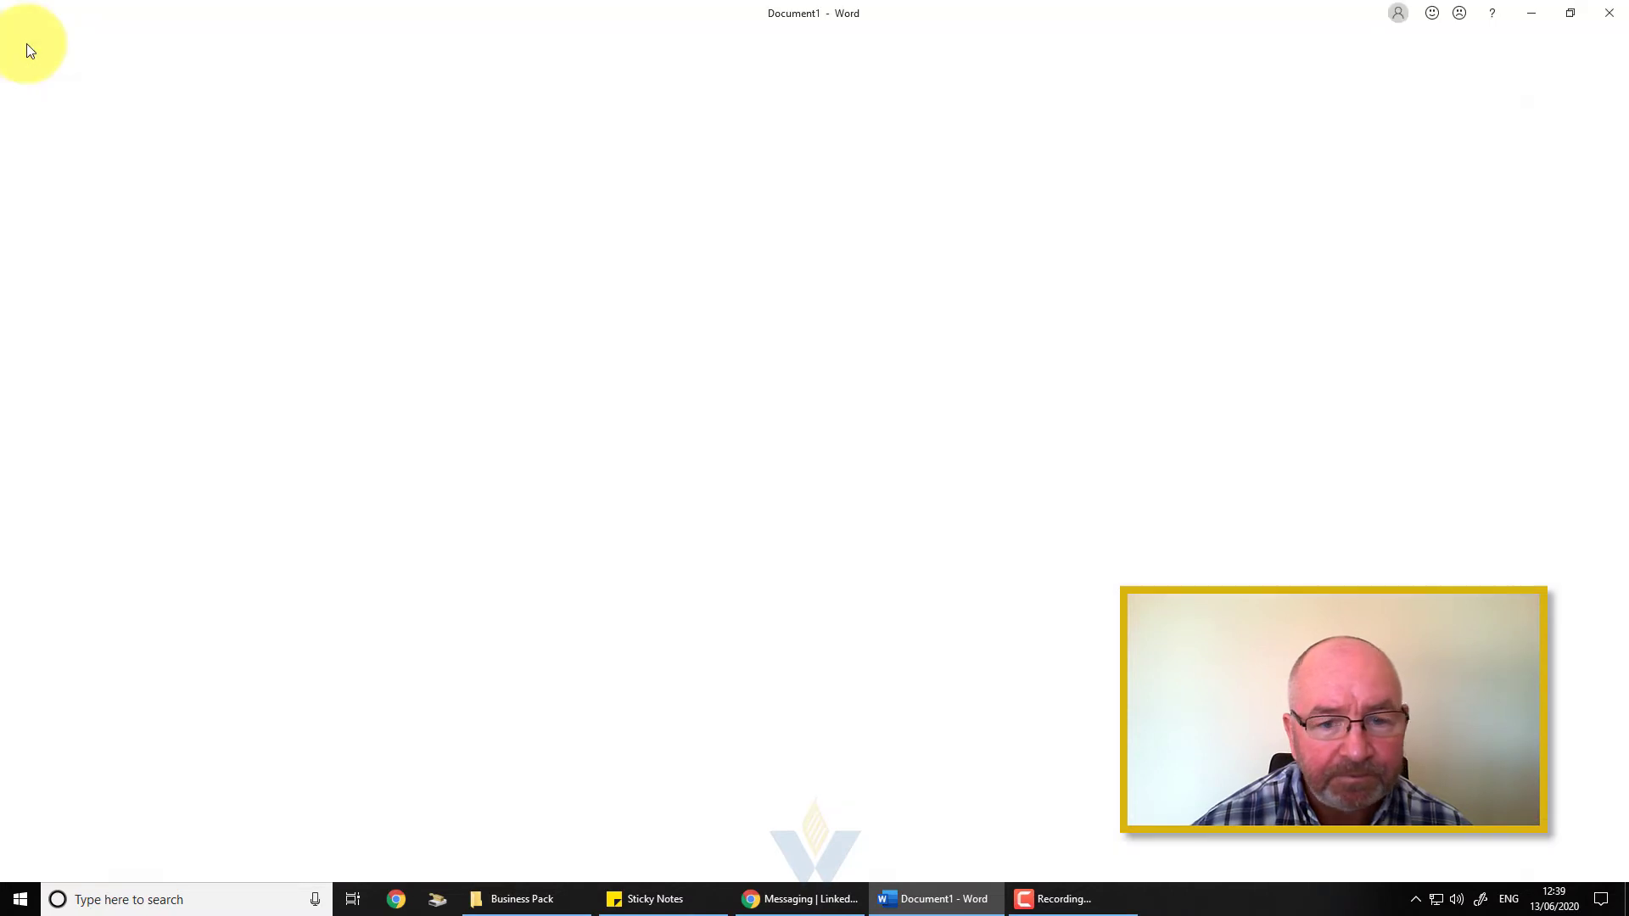
left_click(95, 204)
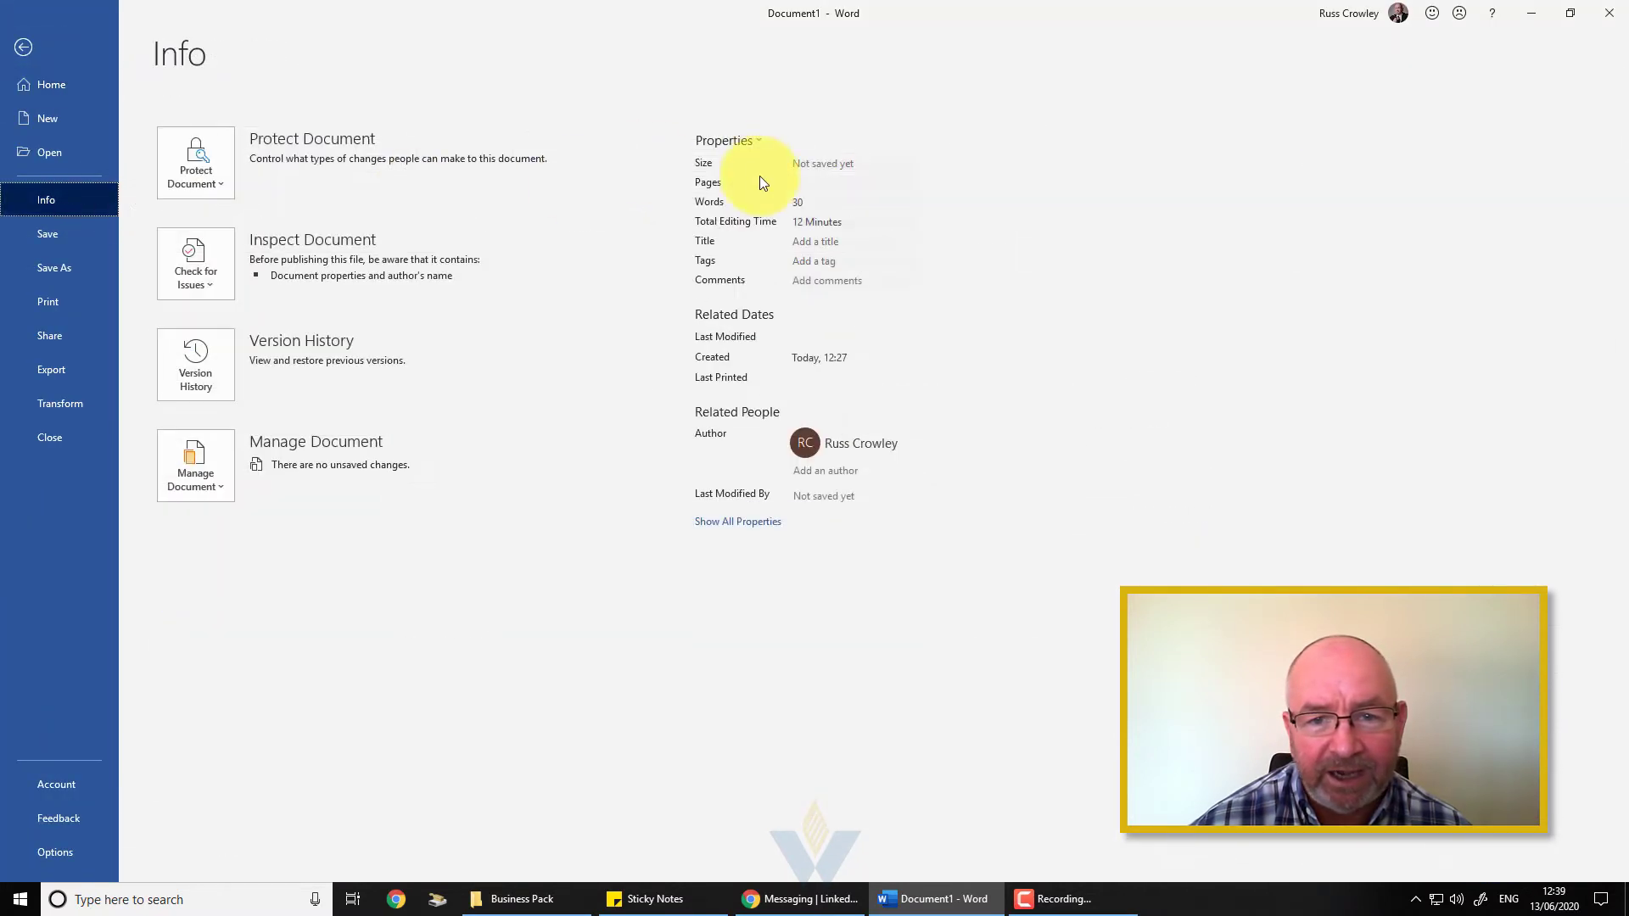
left_click(759, 142)
left_click(772, 174)
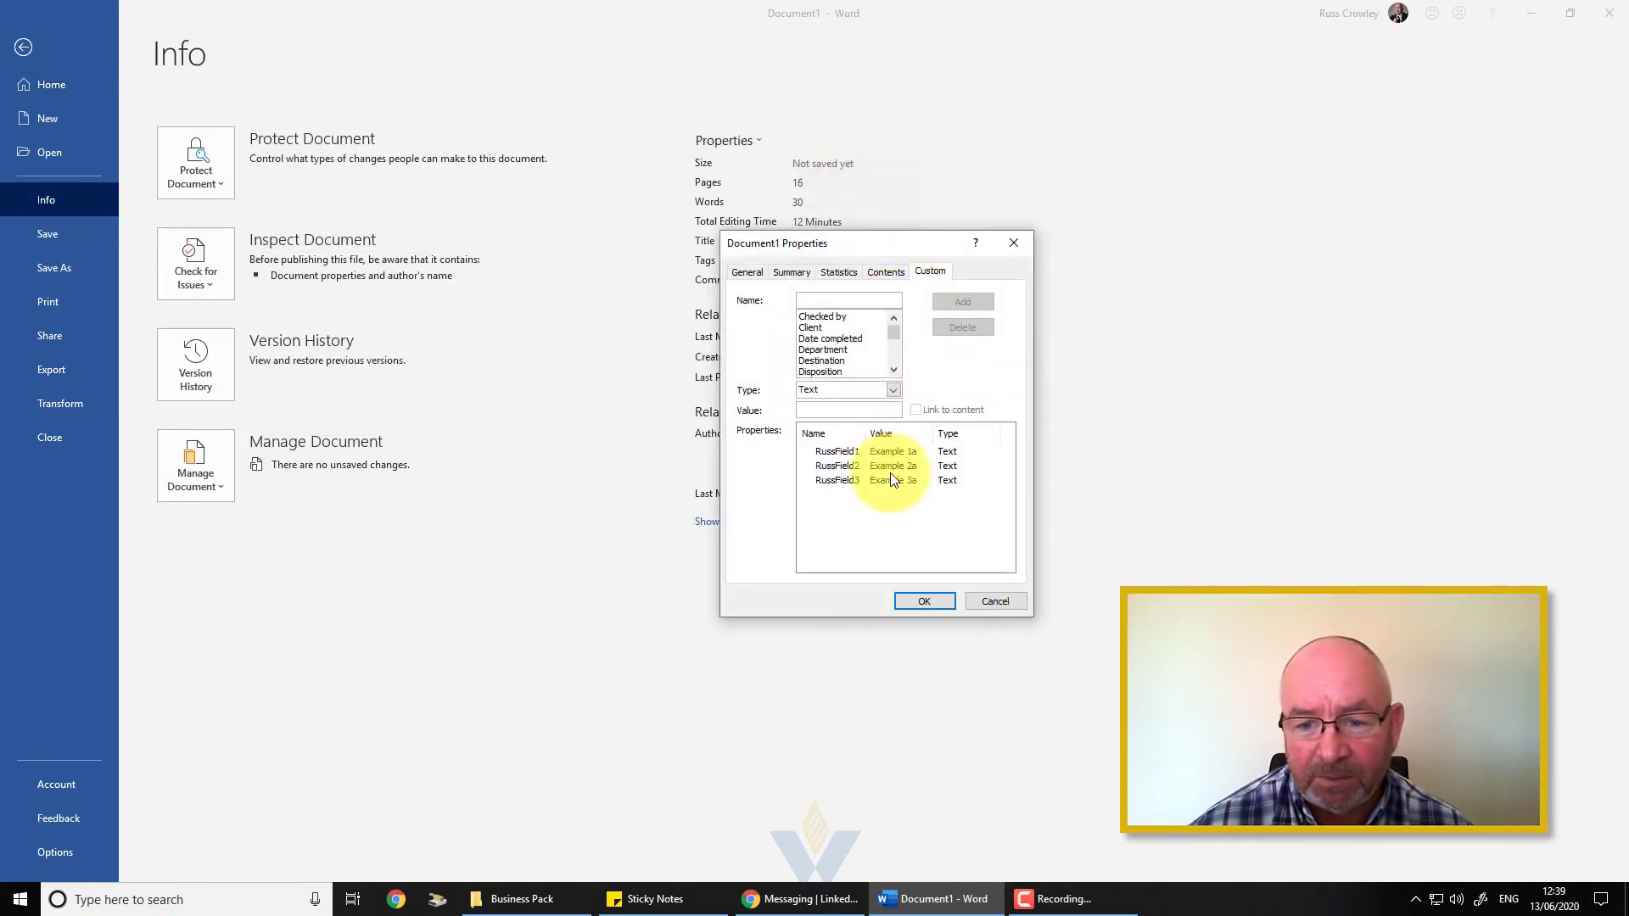
left_click(832, 452)
left_click(862, 411)
type("1a1")
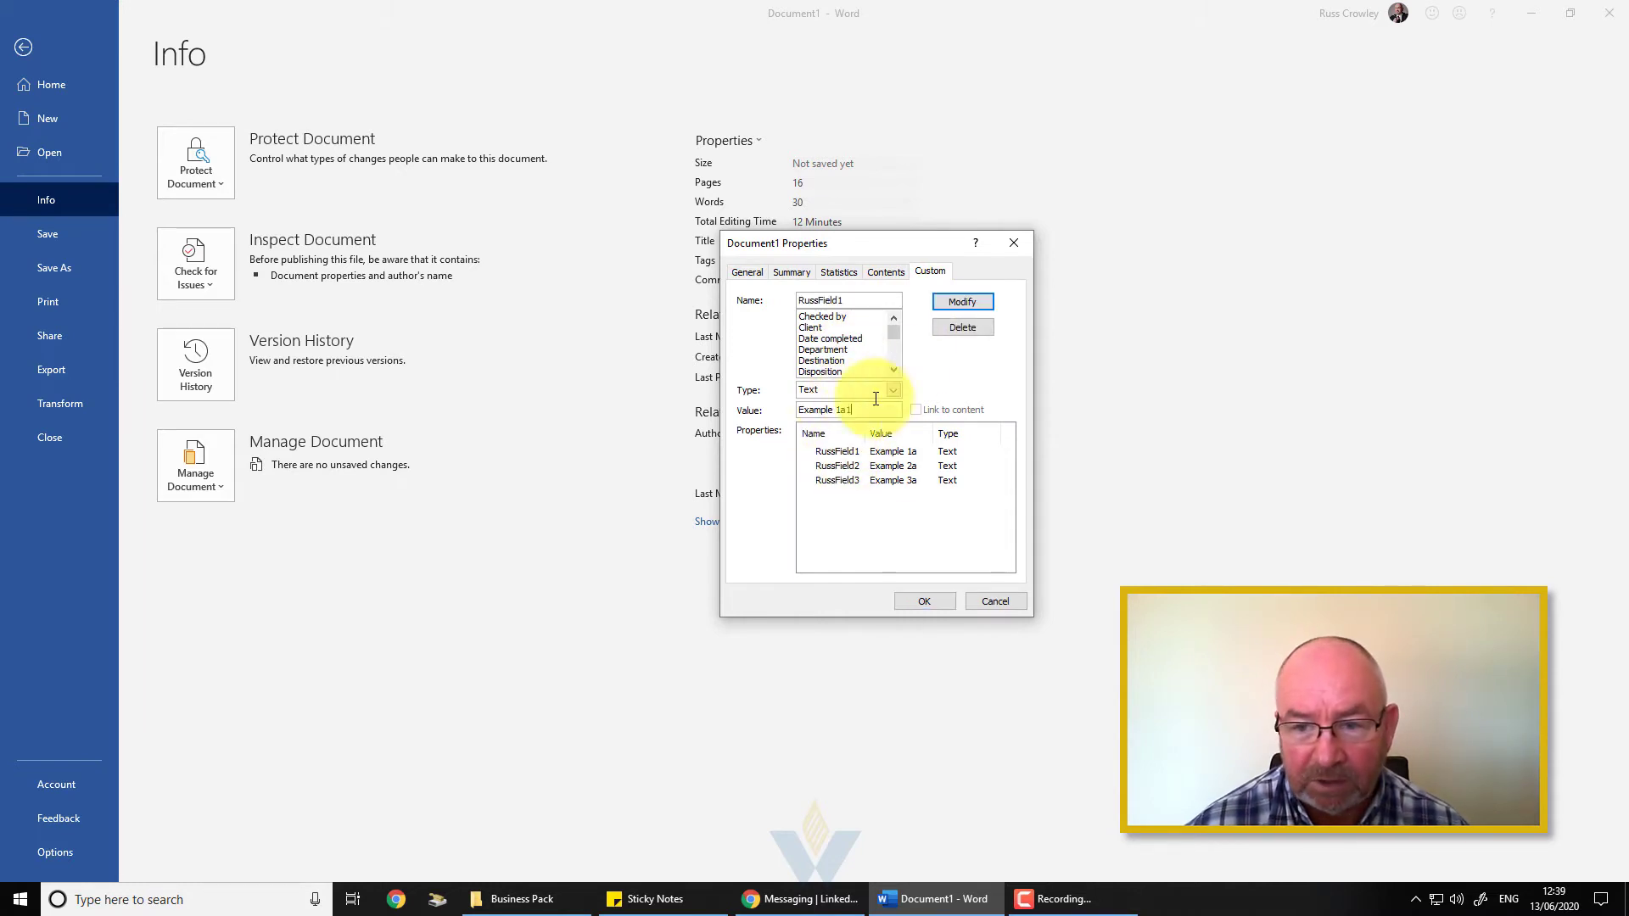
left_click(952, 304)
Change RussField2 to Example 2a1 and RussField3 to Example 3a1, then confirm with OK.
left_click(844, 466)
left_click(856, 412)
type("1")
left_click(962, 302)
left_click(838, 481)
left_click(874, 411)
type("1")
left_click(962, 303)
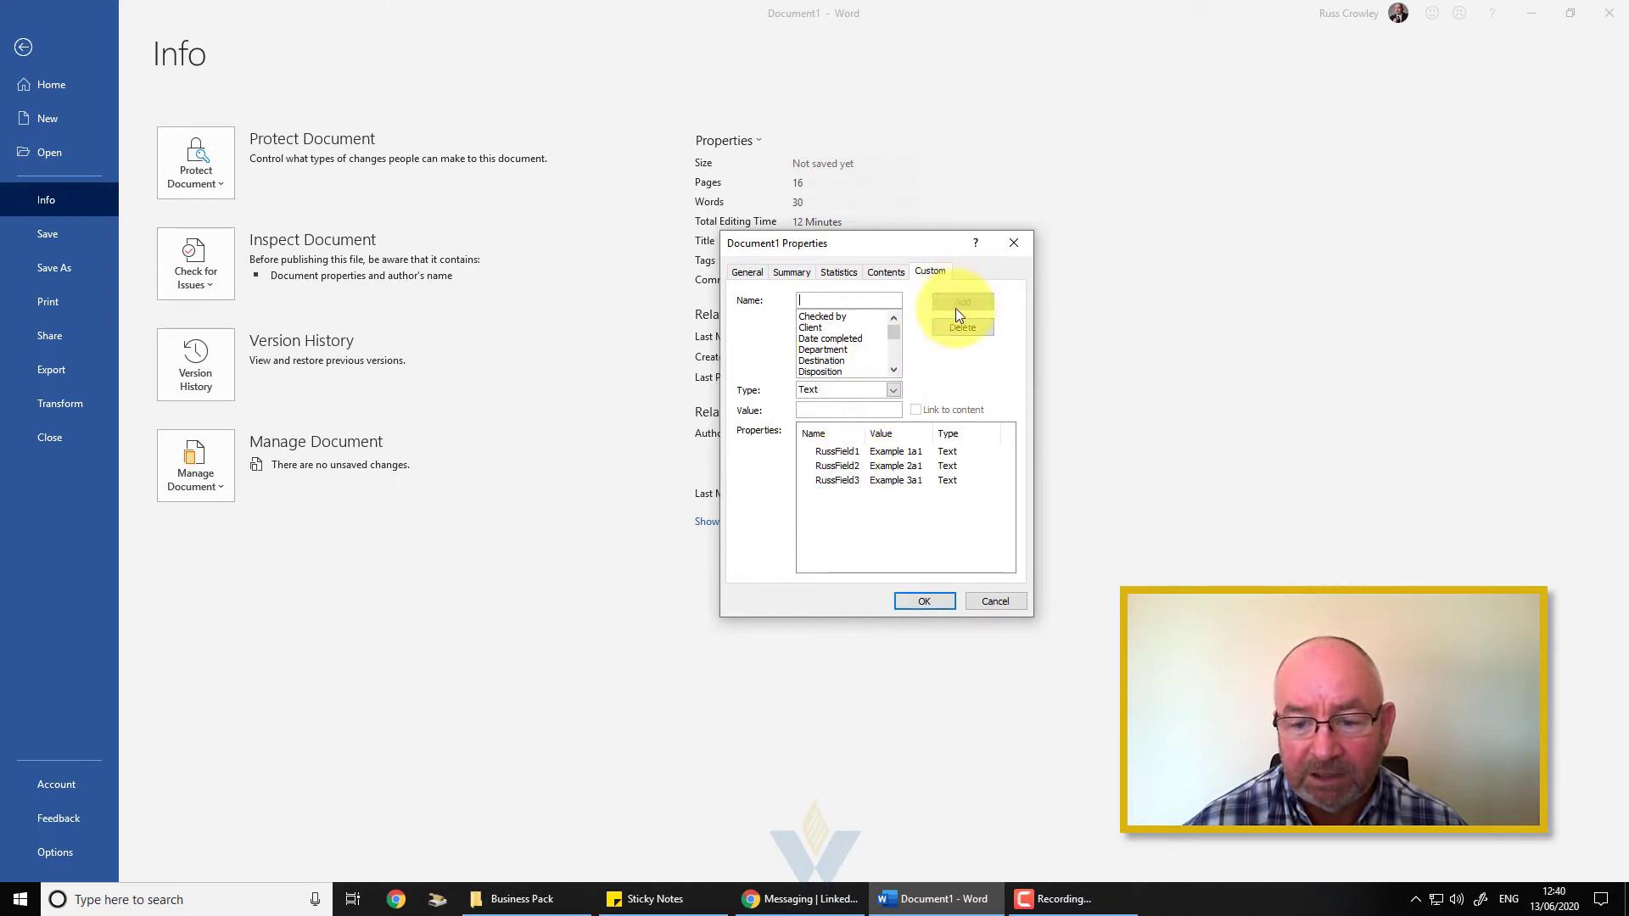
left_click(903, 606)
left_click(23, 47)
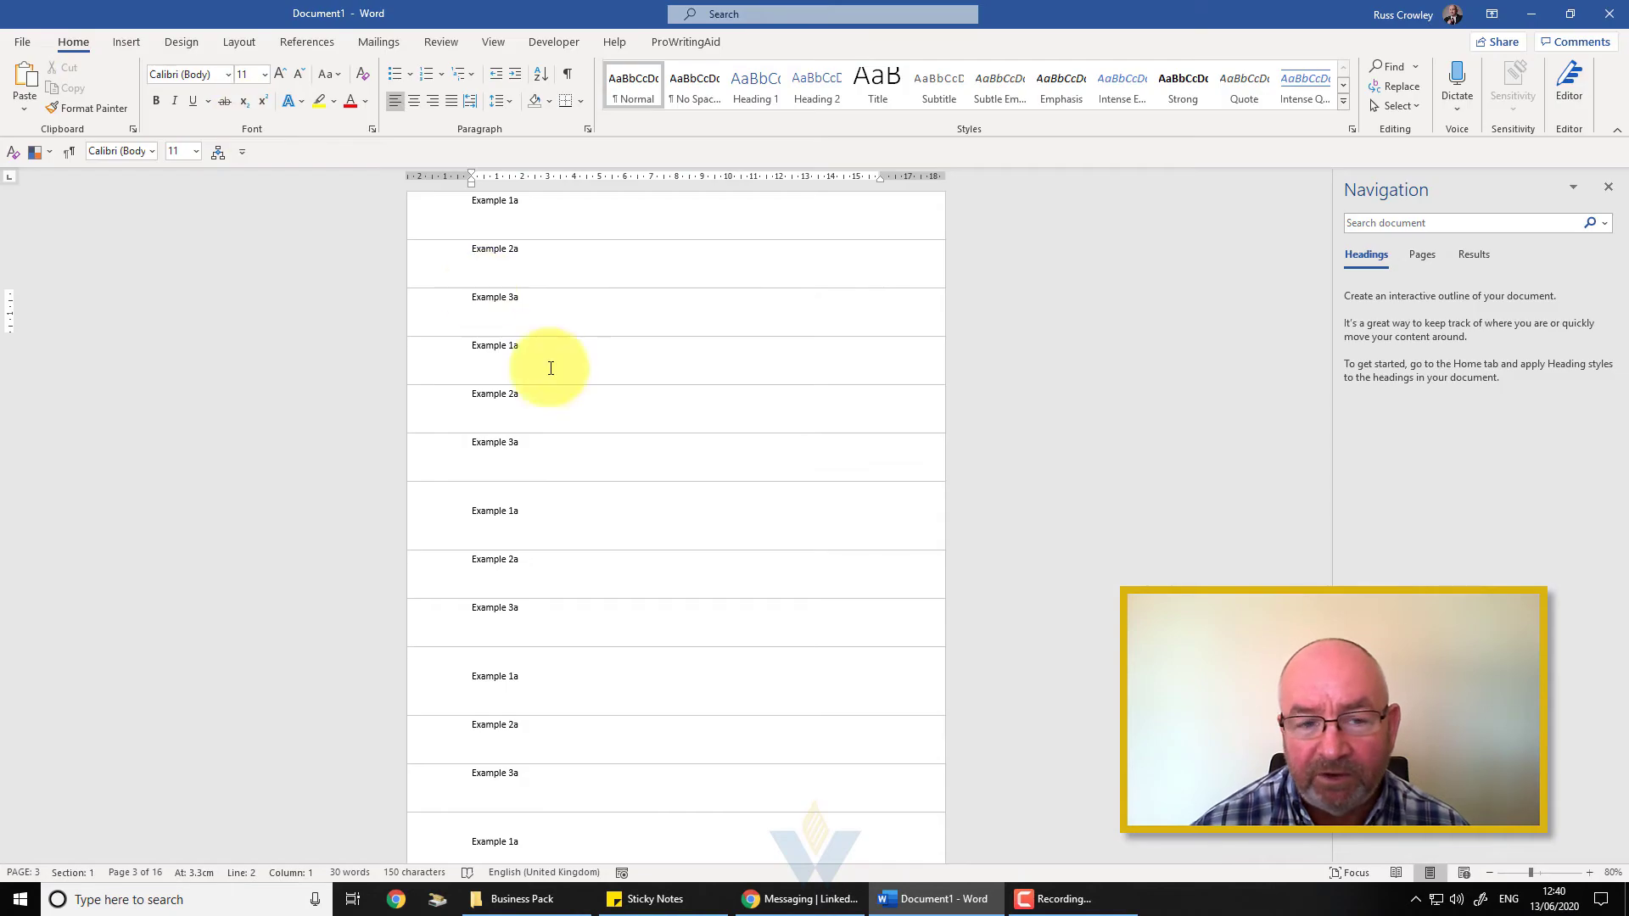
left_click(571, 297)
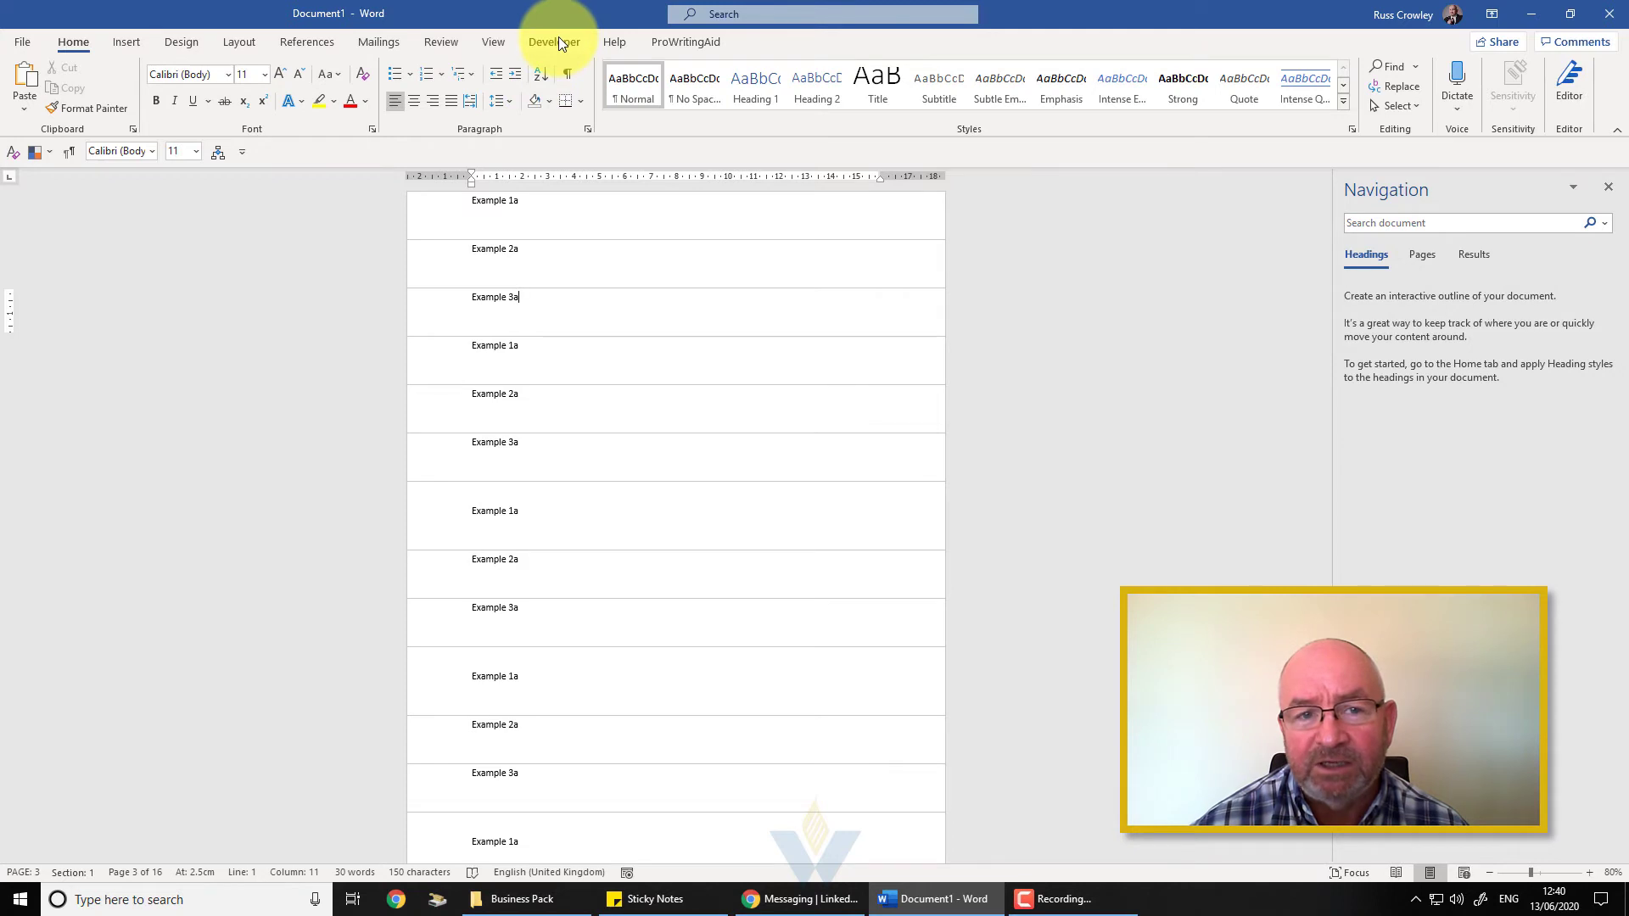
Tick Developer in Customize the Ribbon, confirm, and switch to the Developer tab.
right_click(737, 124)
right_click(706, 122)
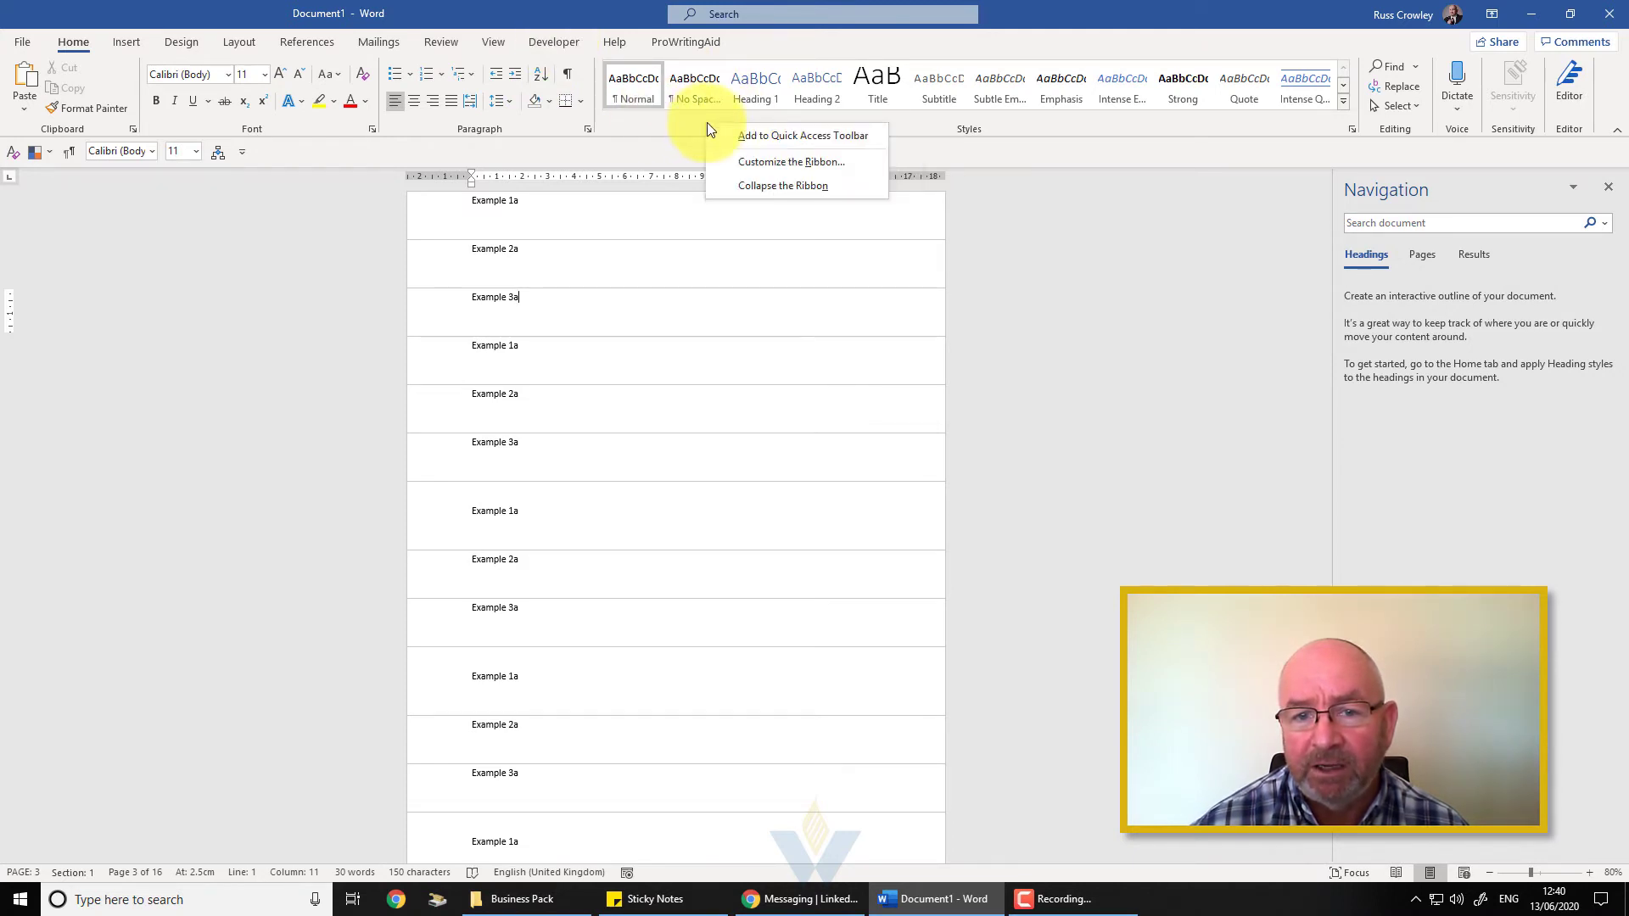
left_click(802, 164)
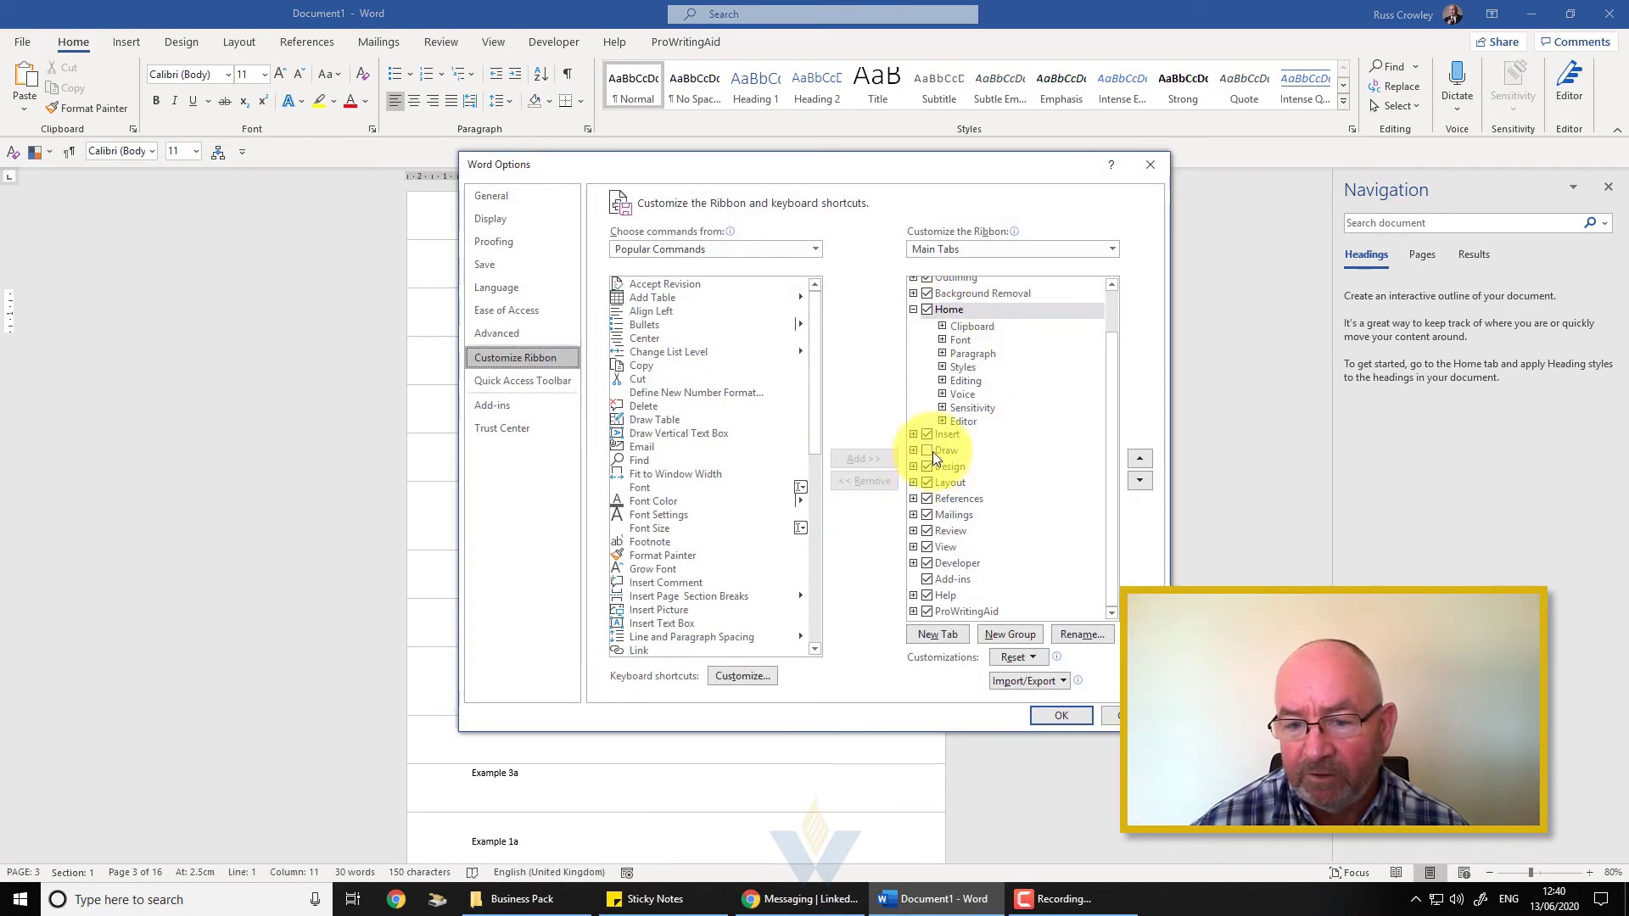
left_click(914, 310)
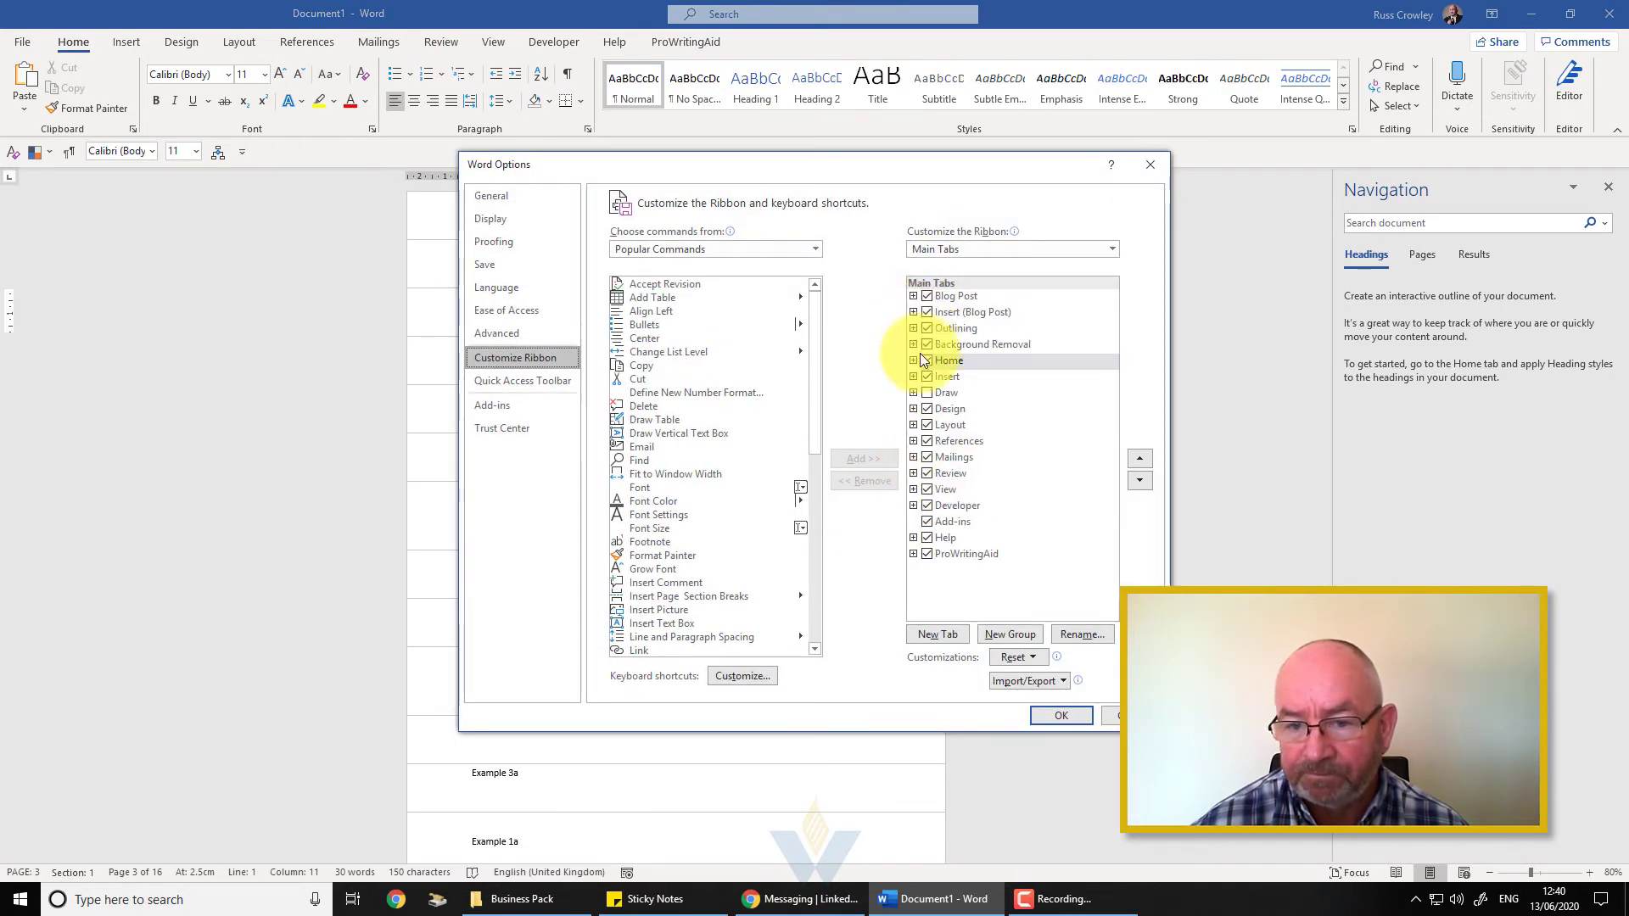
left_click(932, 506)
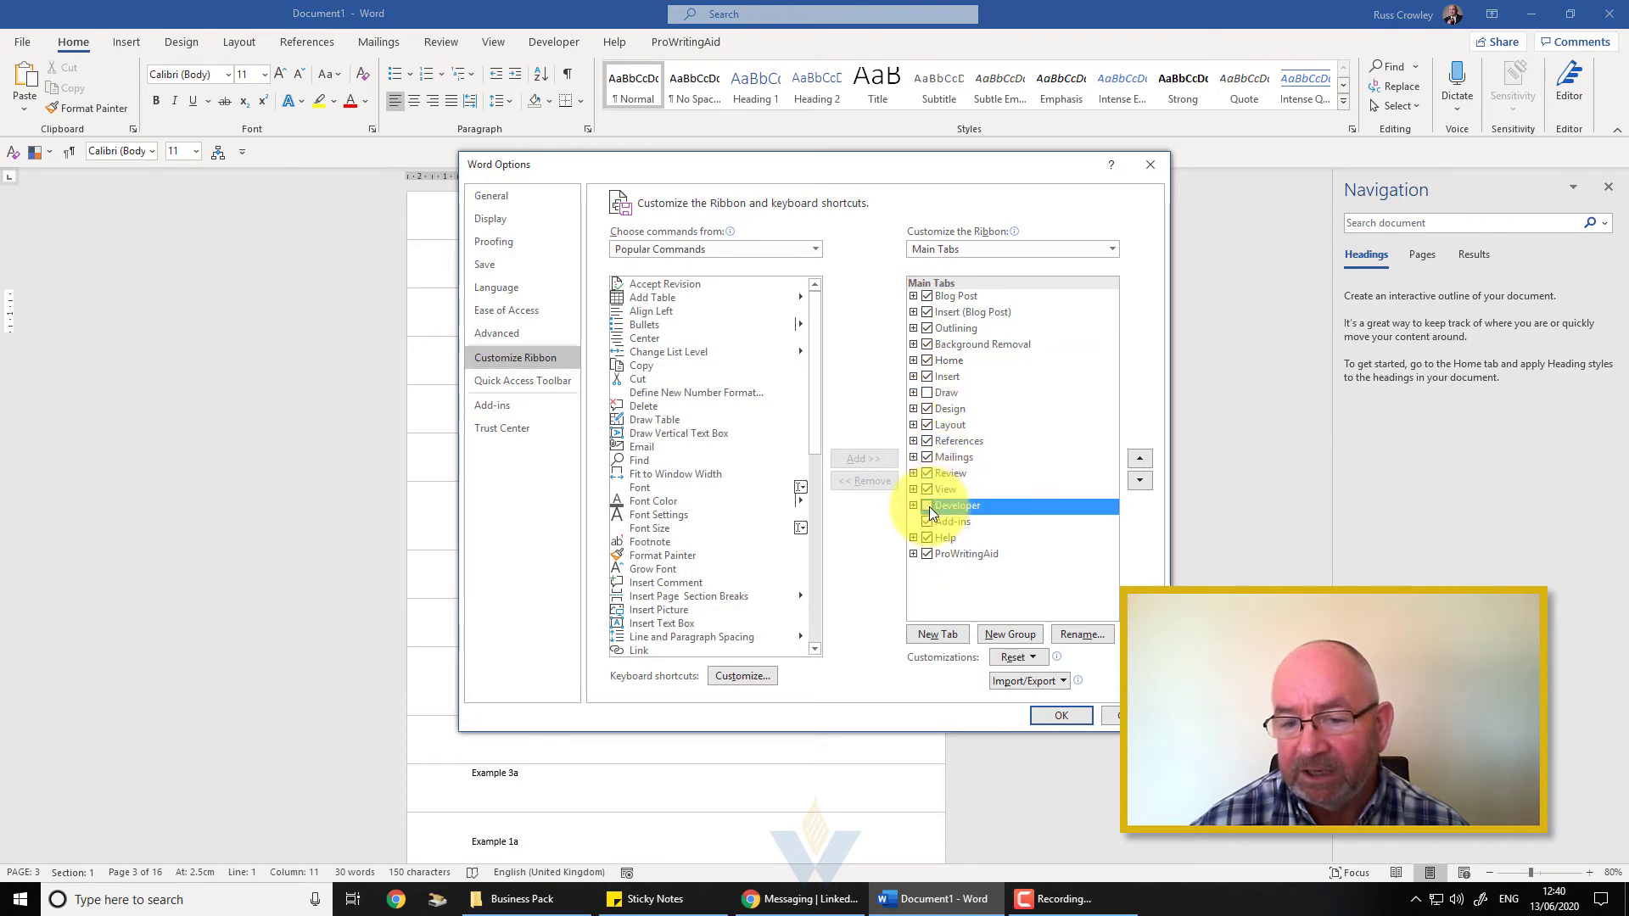
double_click(930, 507)
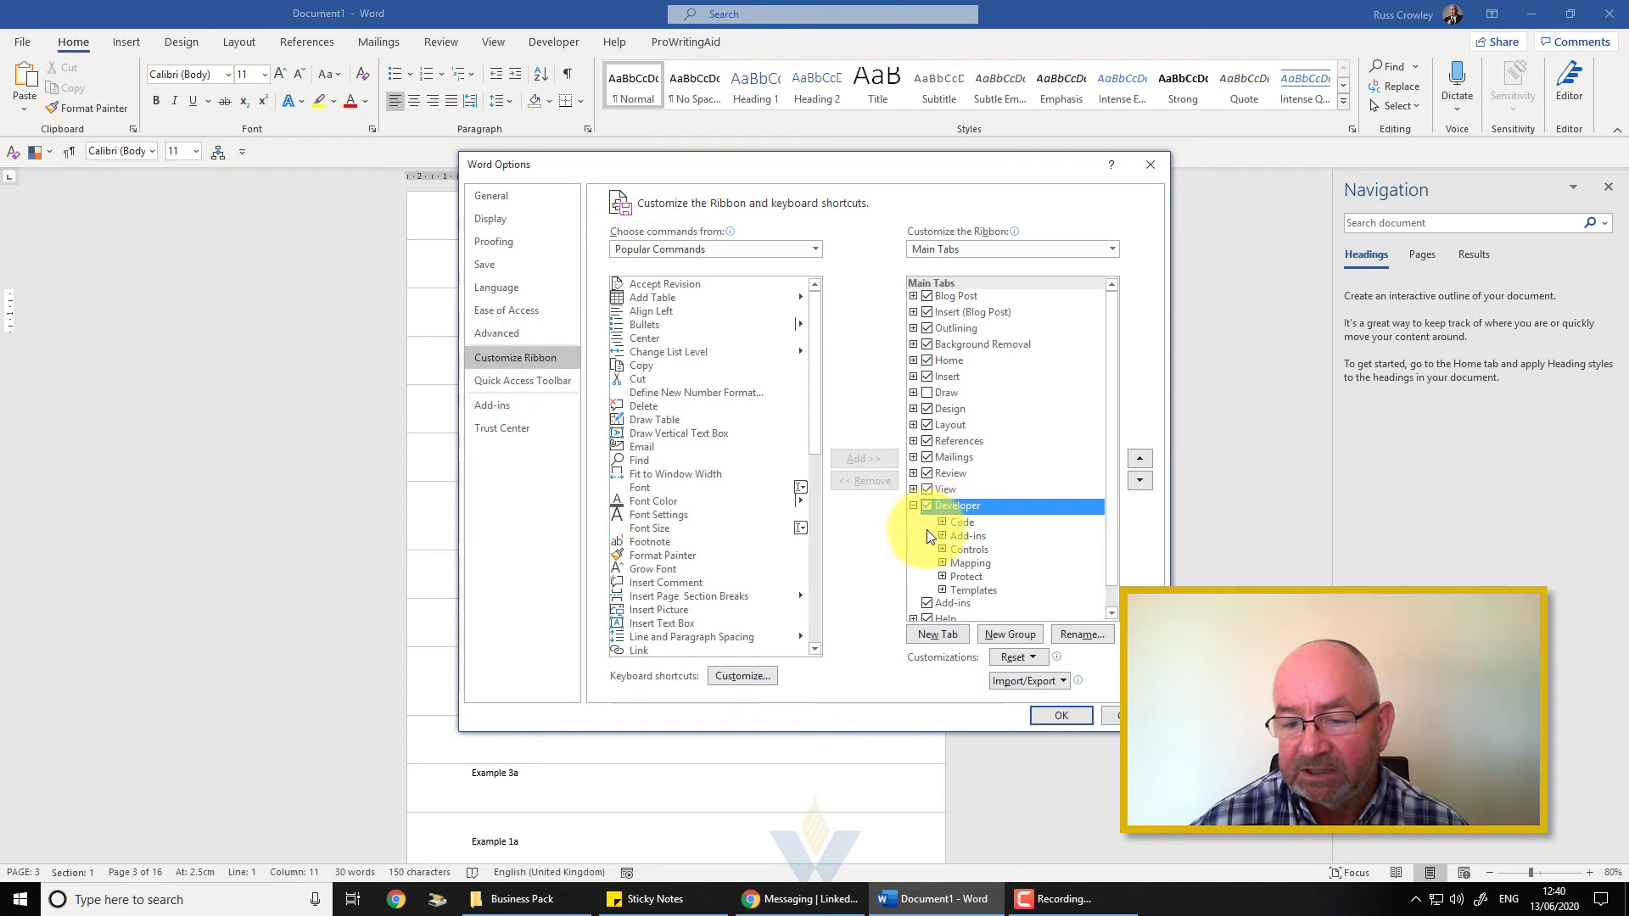
left_click(1043, 718)
left_click(552, 43)
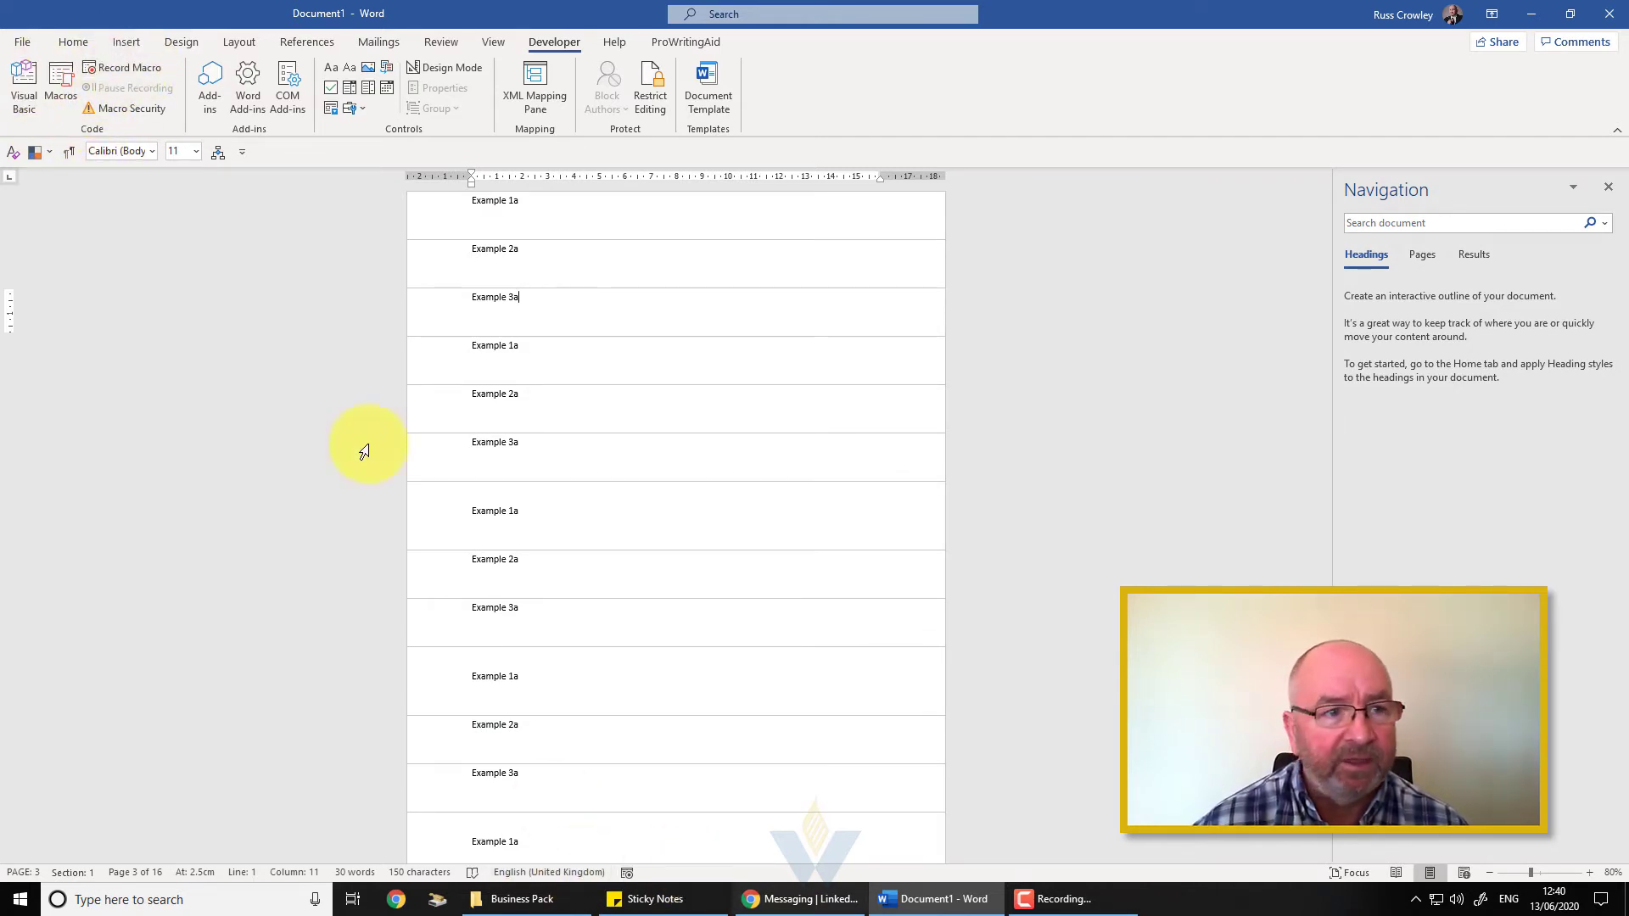
Start recording a macro named Update_All_Fields, stored in All Documents (Normal.dotm).
left_click(114, 67)
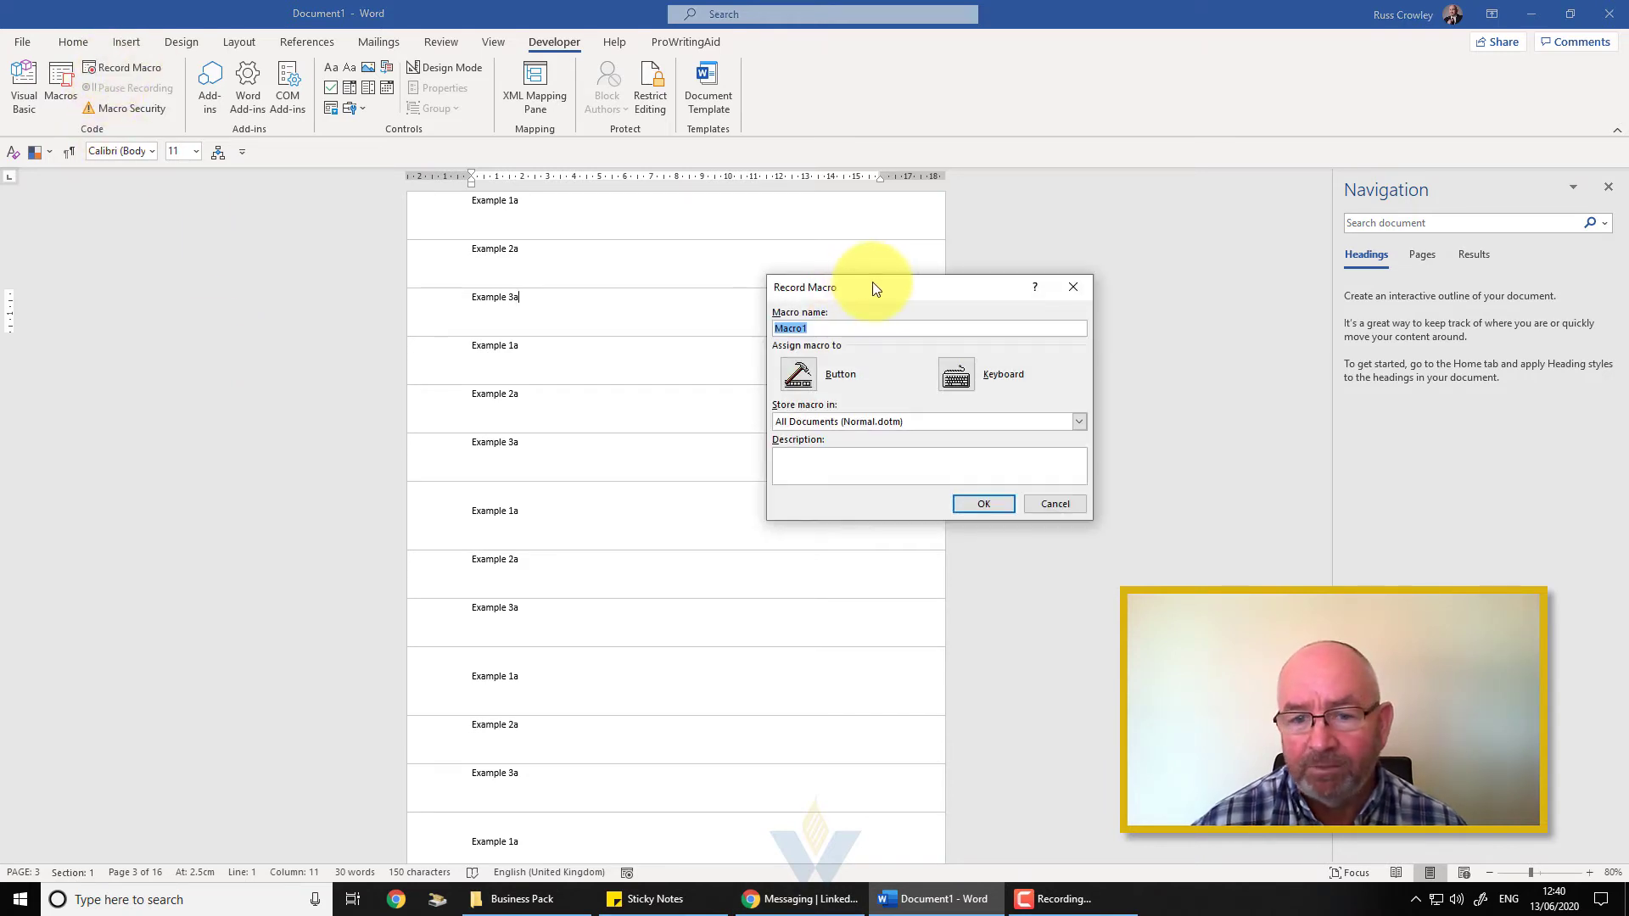
left_click_drag(872, 284, 842, 265)
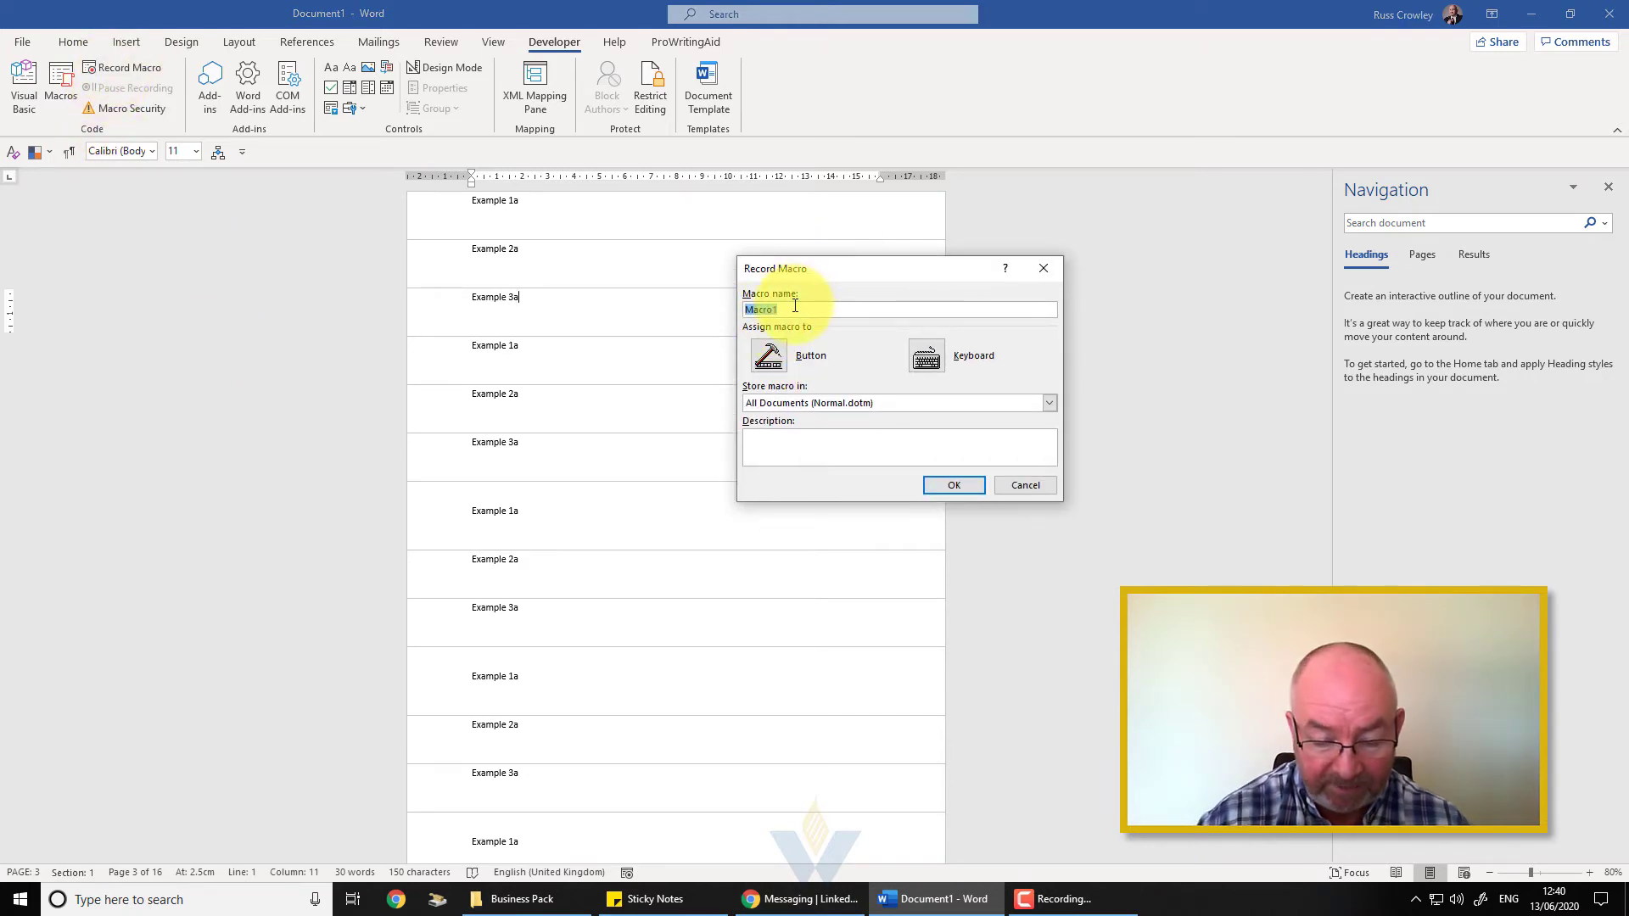
type("Update_All_Fields")
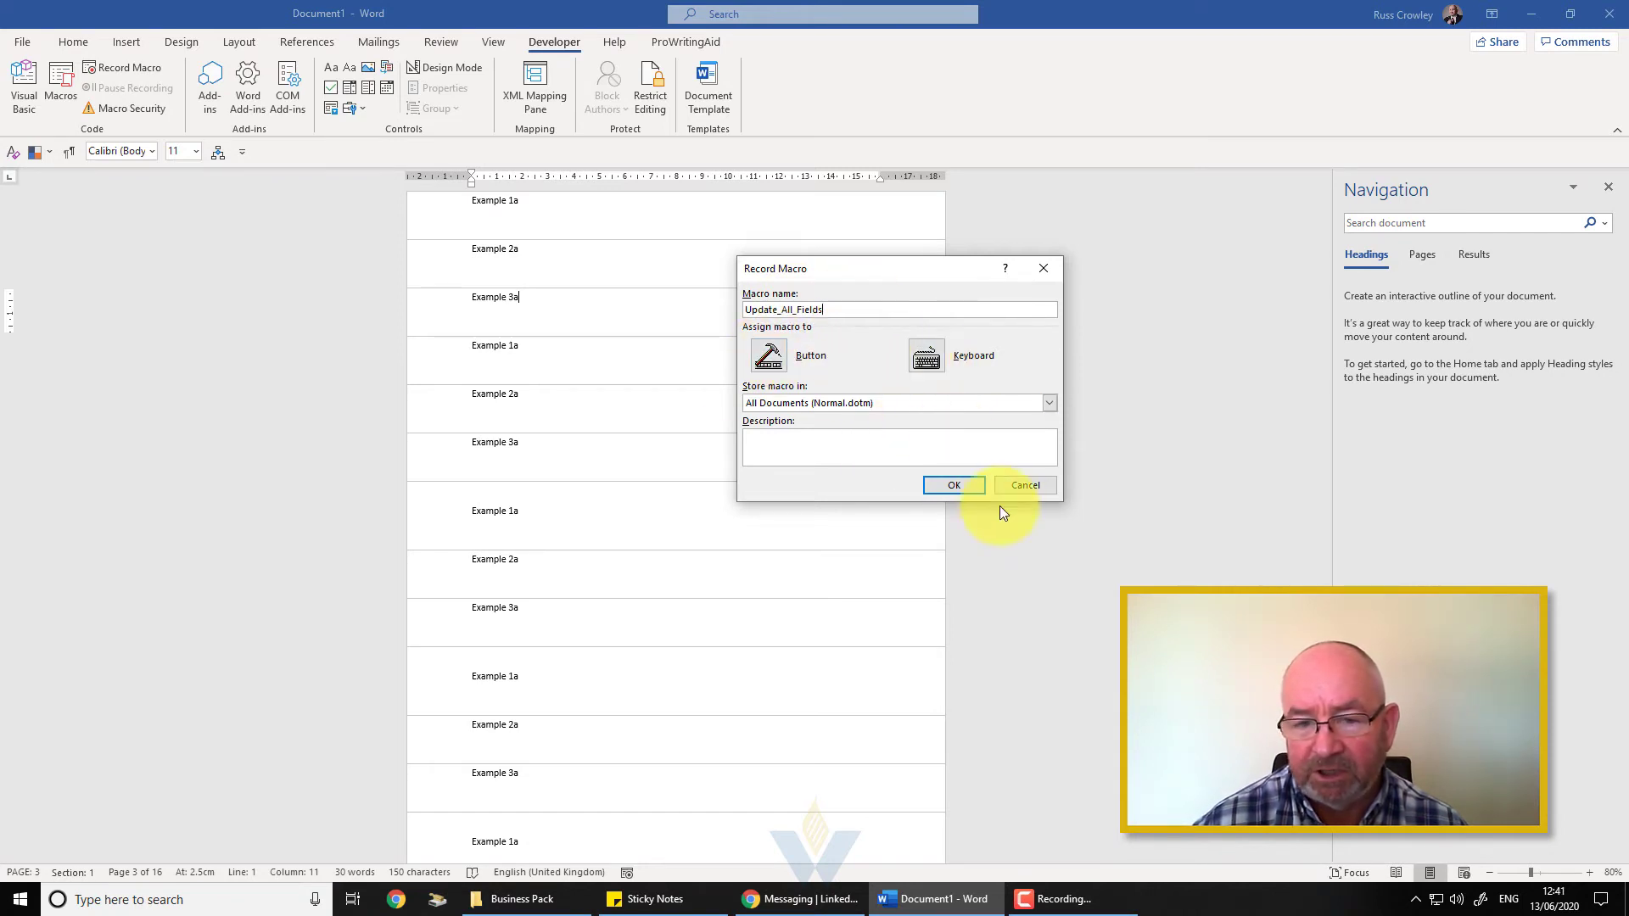
left_click(812, 406)
left_click(815, 421)
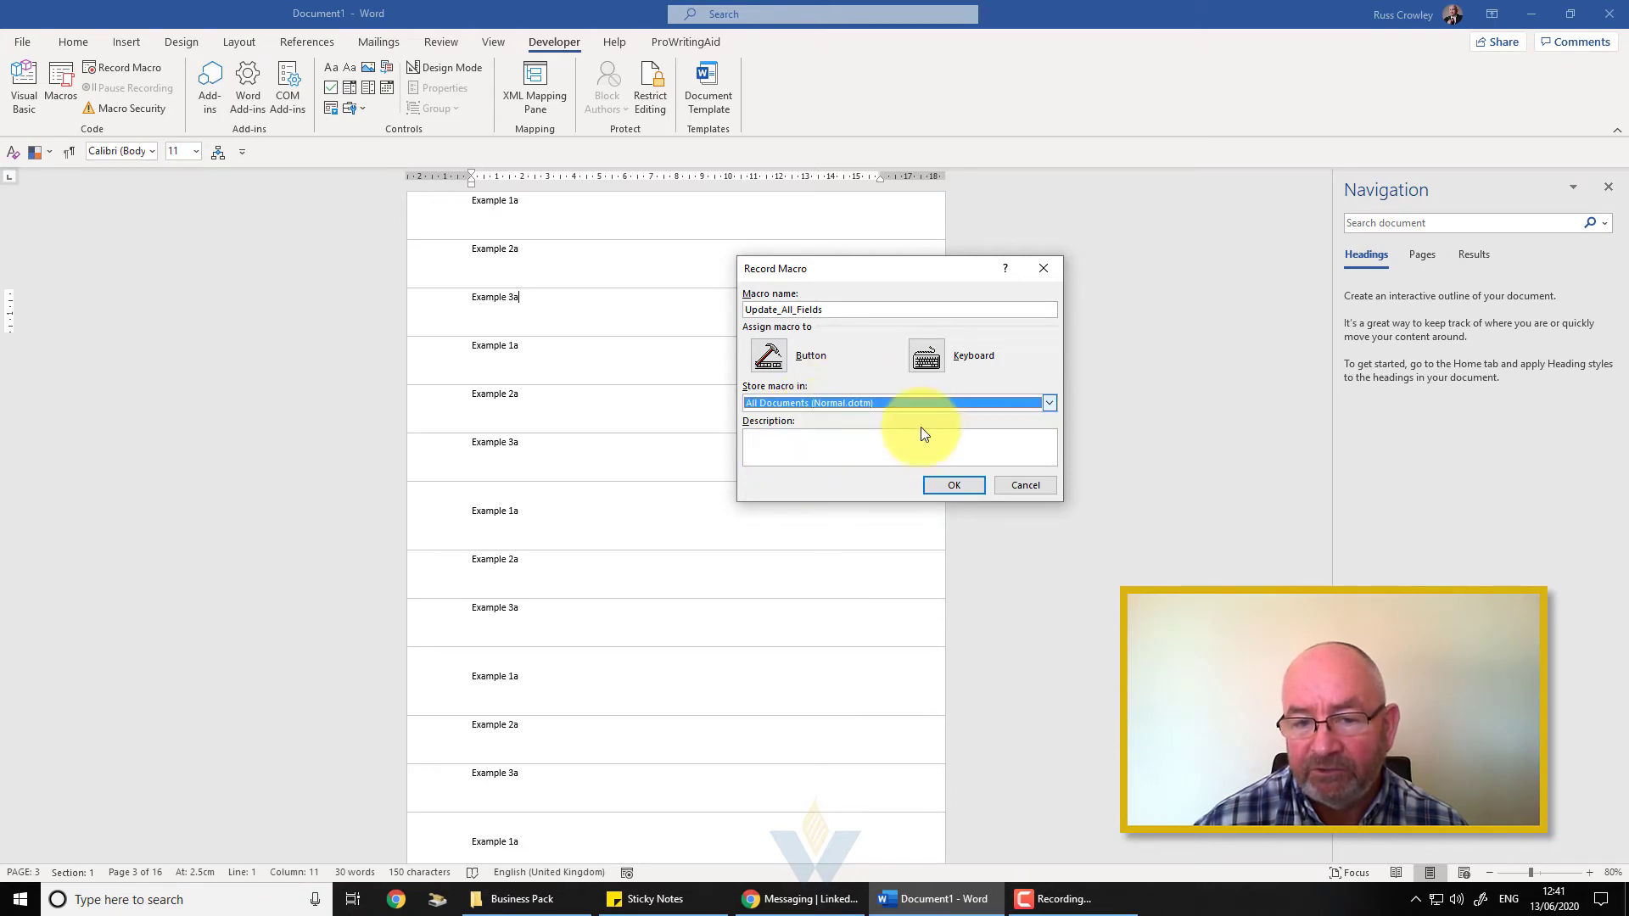
left_click(955, 485)
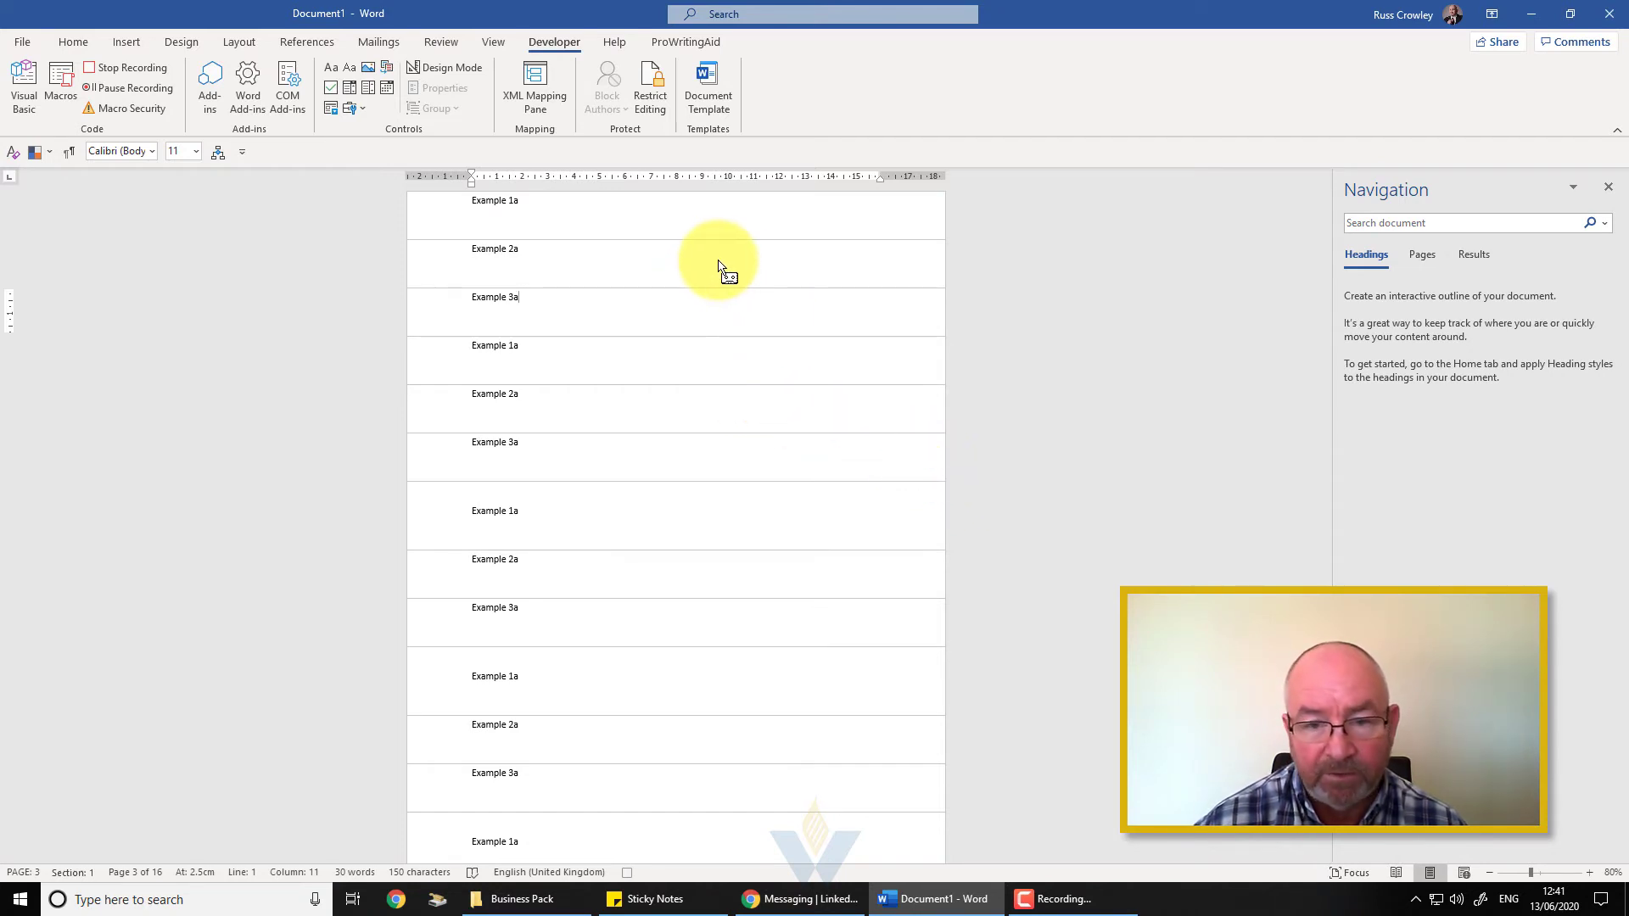
Select the whole document and update all fields so they read Example 1a1, 2a1 and 3a1.
key("ctrl+a")
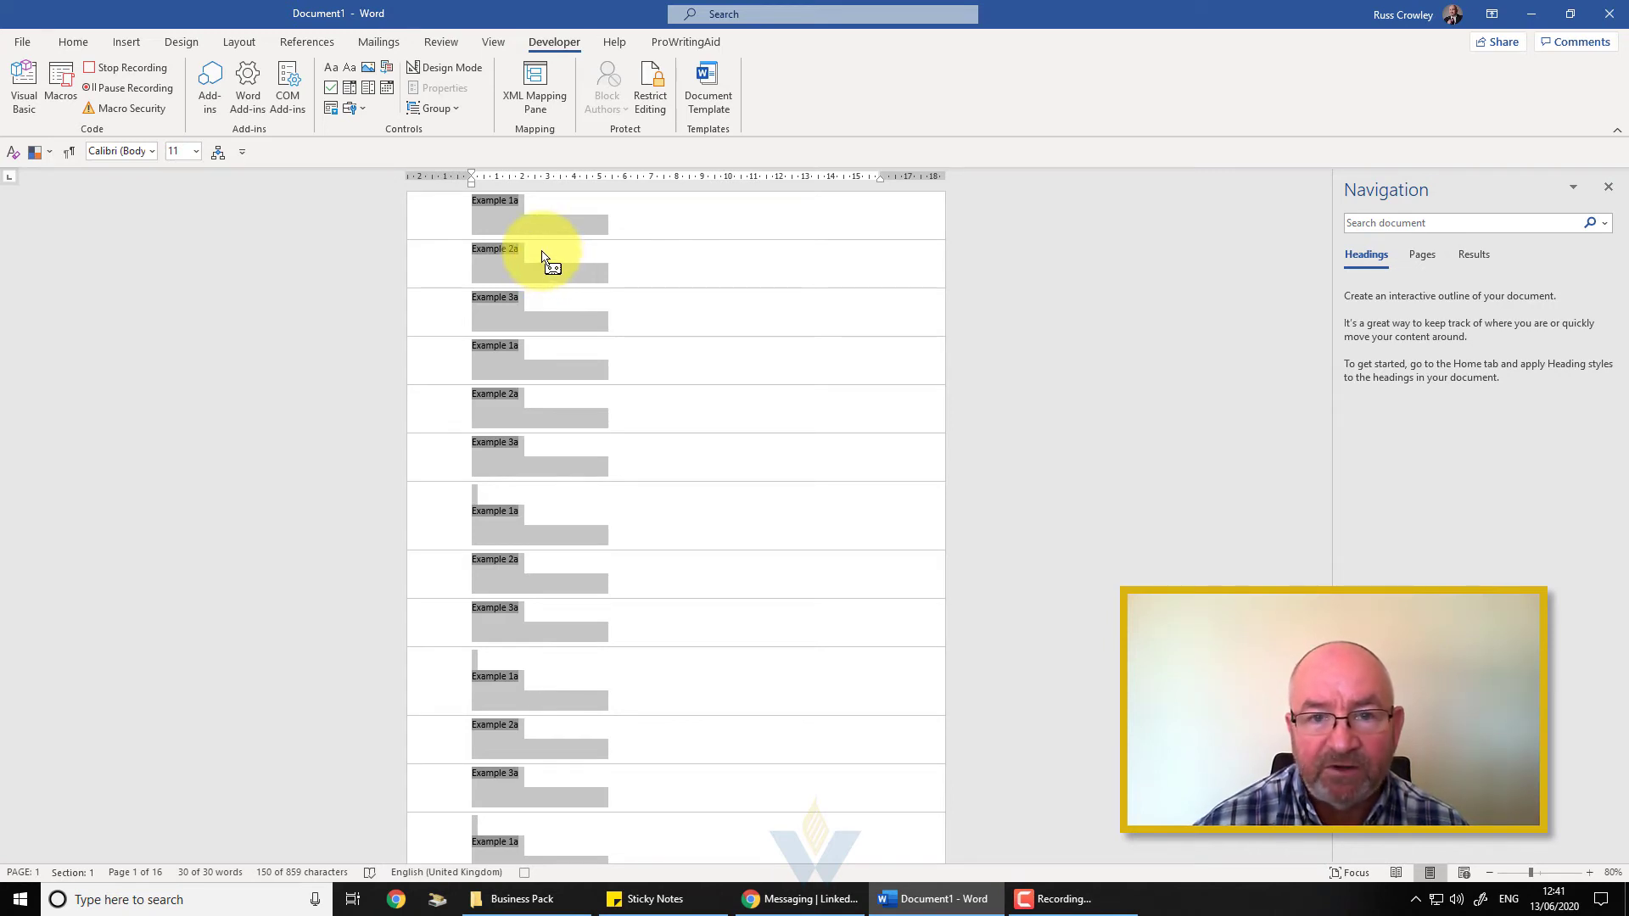
right_click(500, 203)
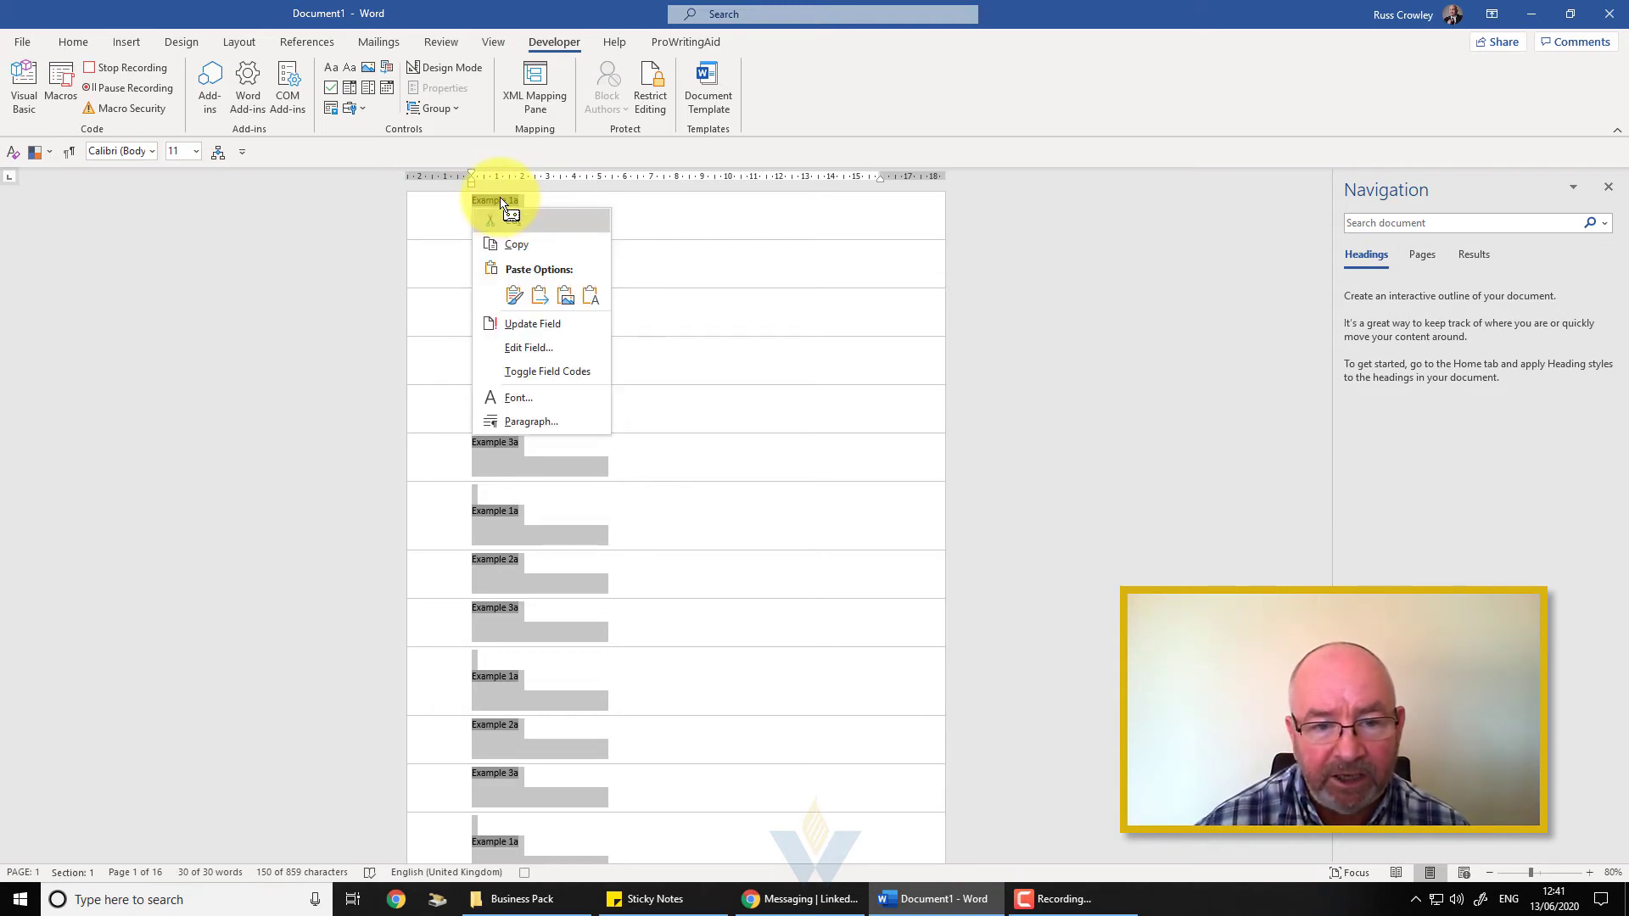
left_click(532, 324)
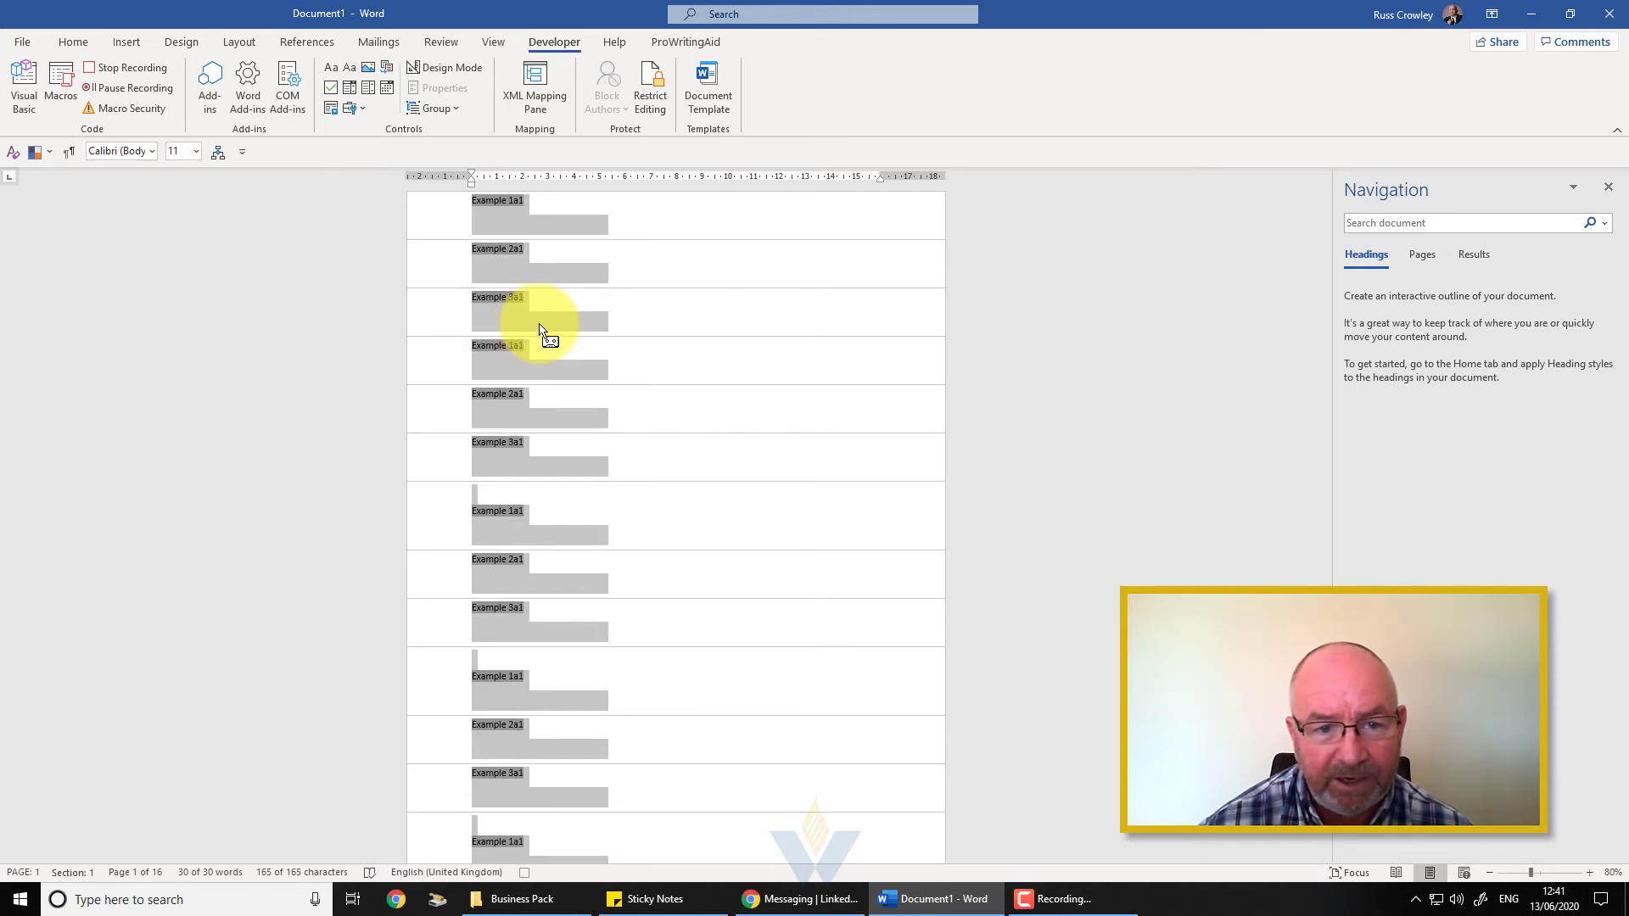
key("ctrl+End")
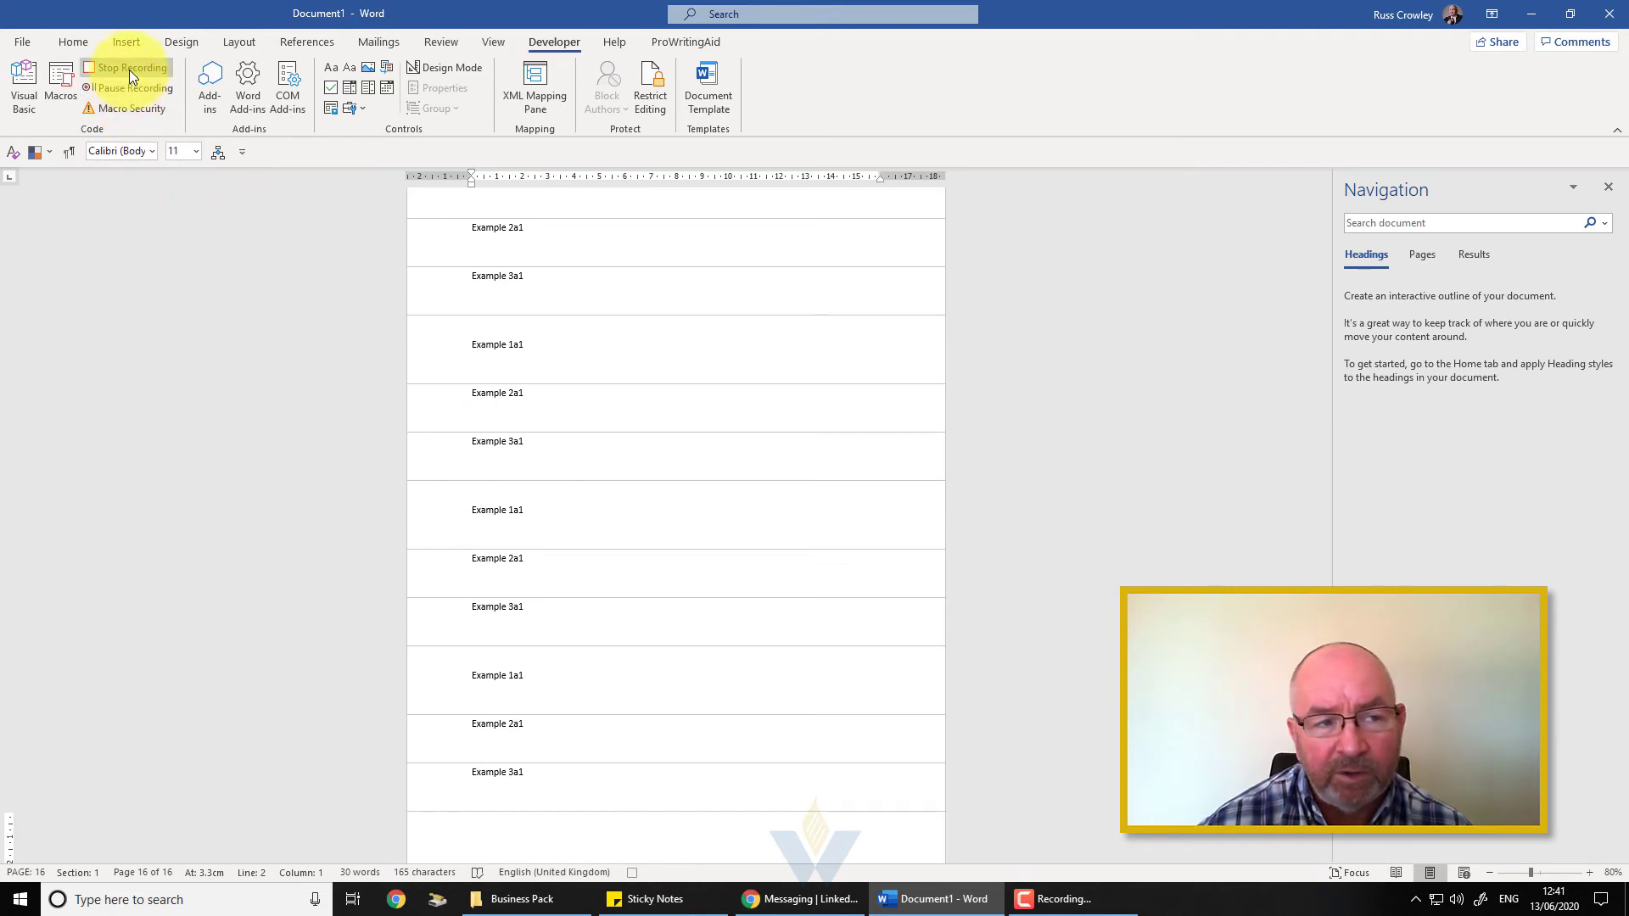
Stop recording and open Update_All_Fields for editing from the Macros list.
left_click(635, 876)
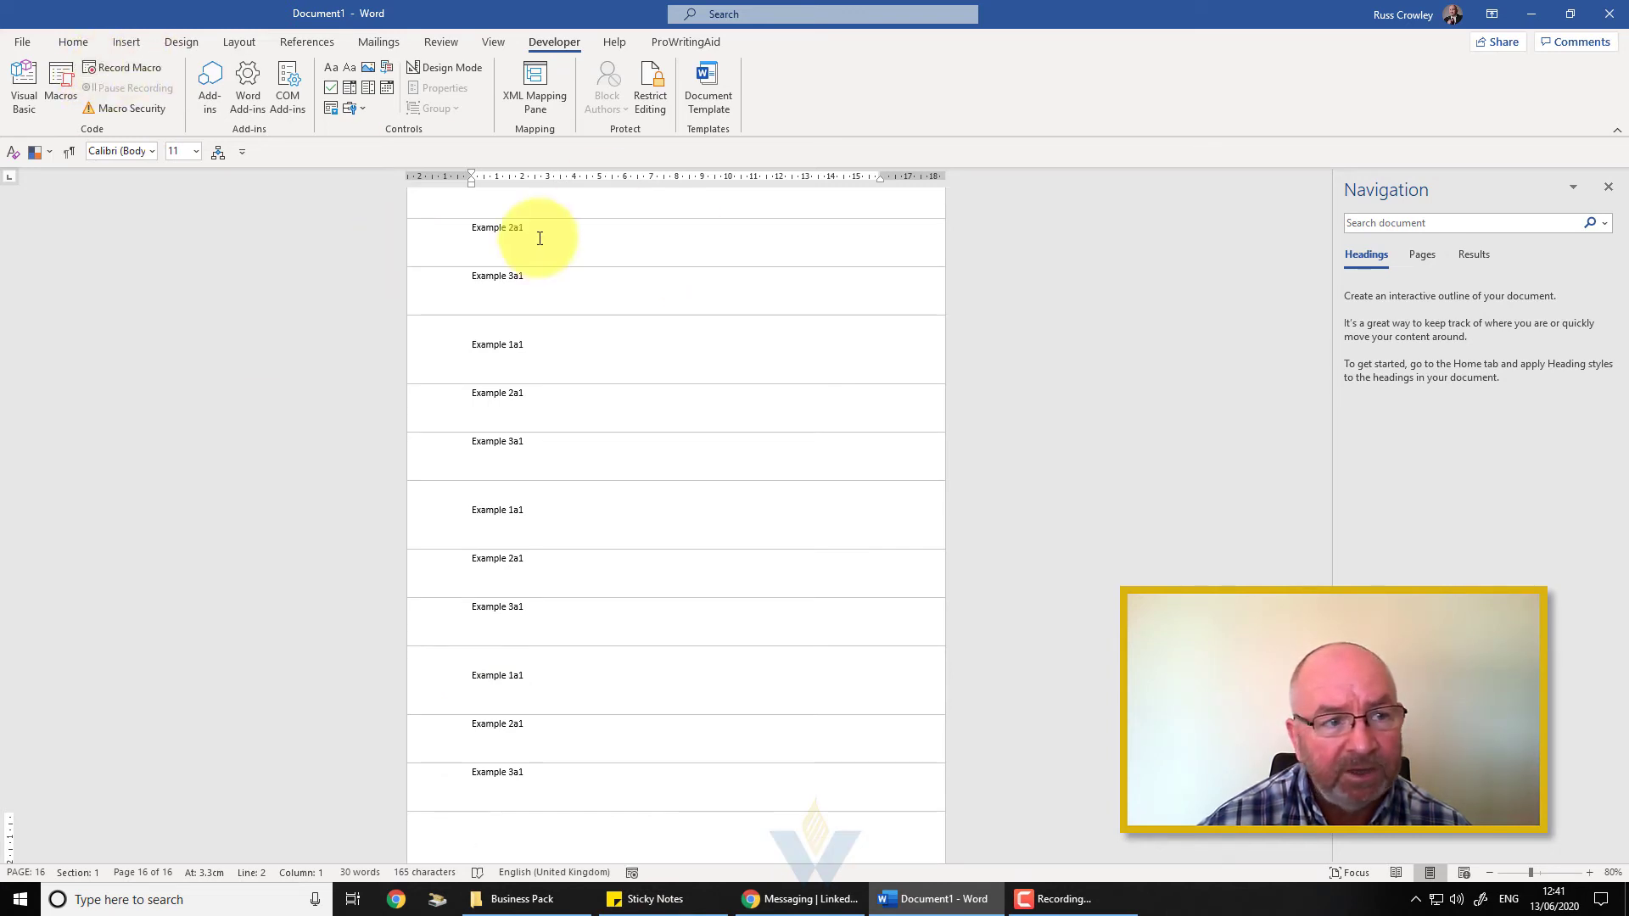
left_click(56, 84)
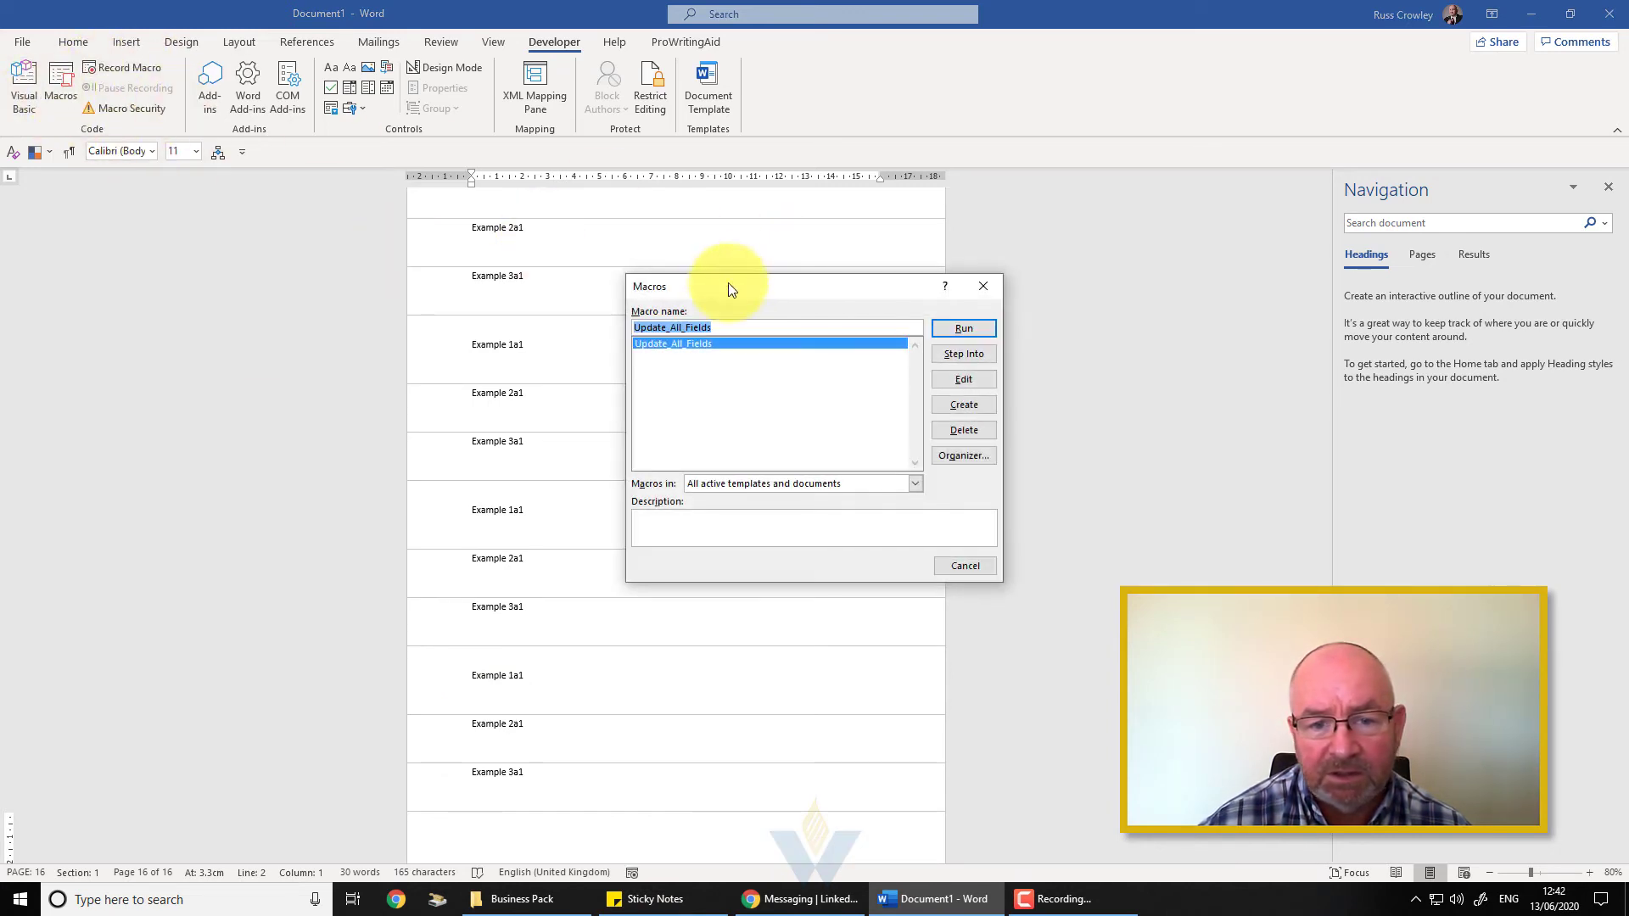
left_click(961, 380)
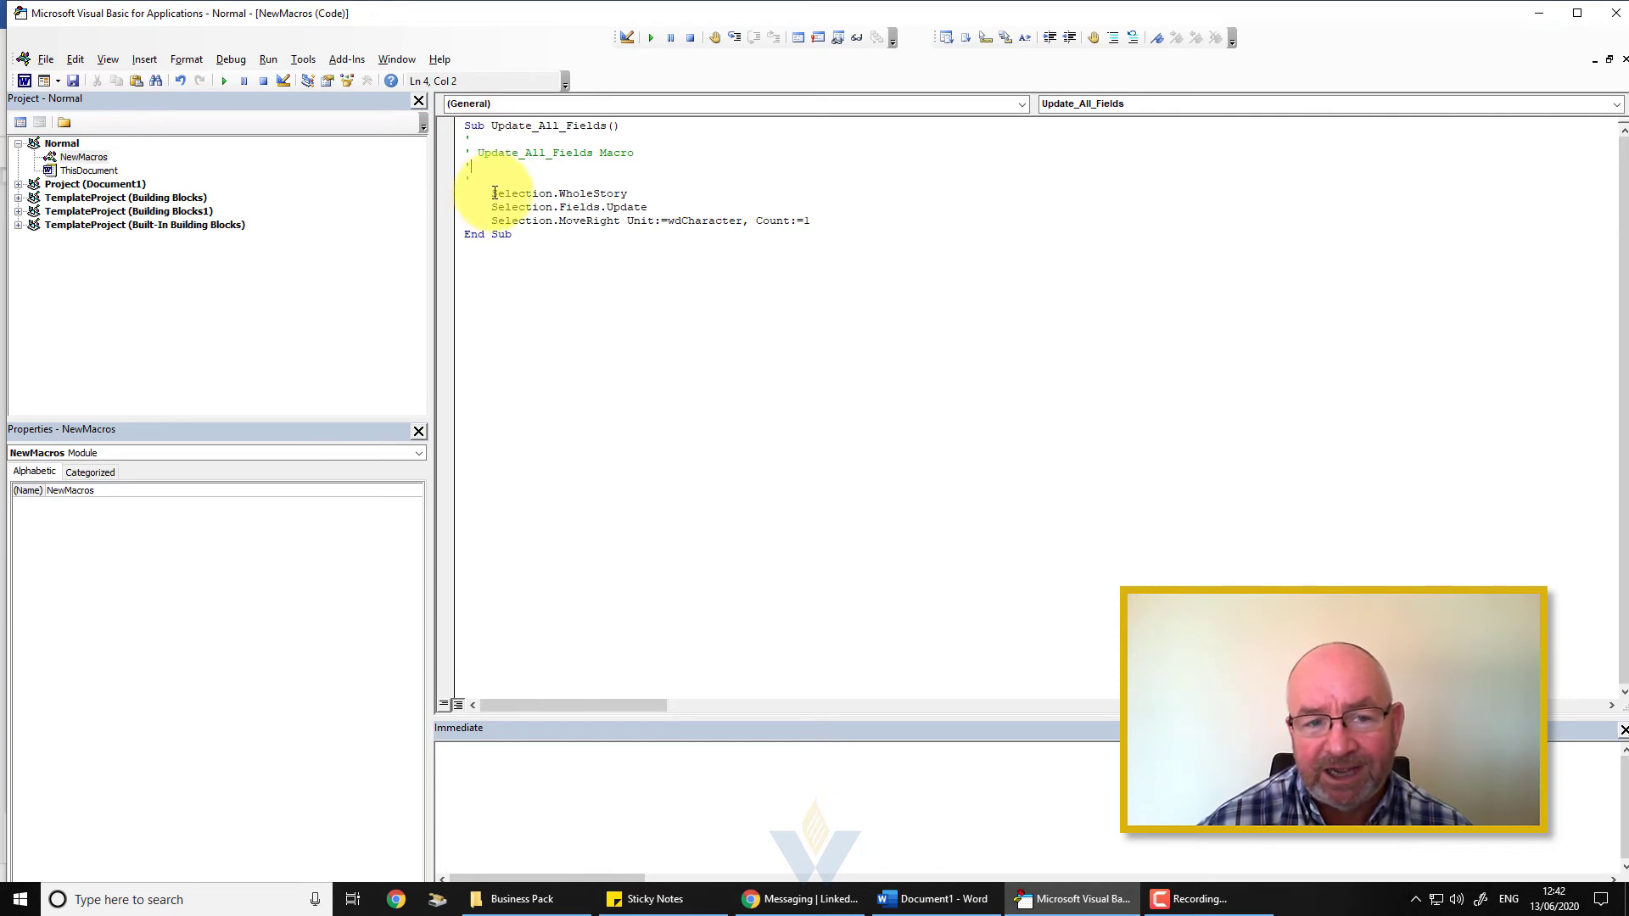
Highlight the WholeStory, Fields.Update and MoveRight lines to explain them, then minimize the editor.
left_click_drag(492, 193, 644, 193)
left_click(540, 207)
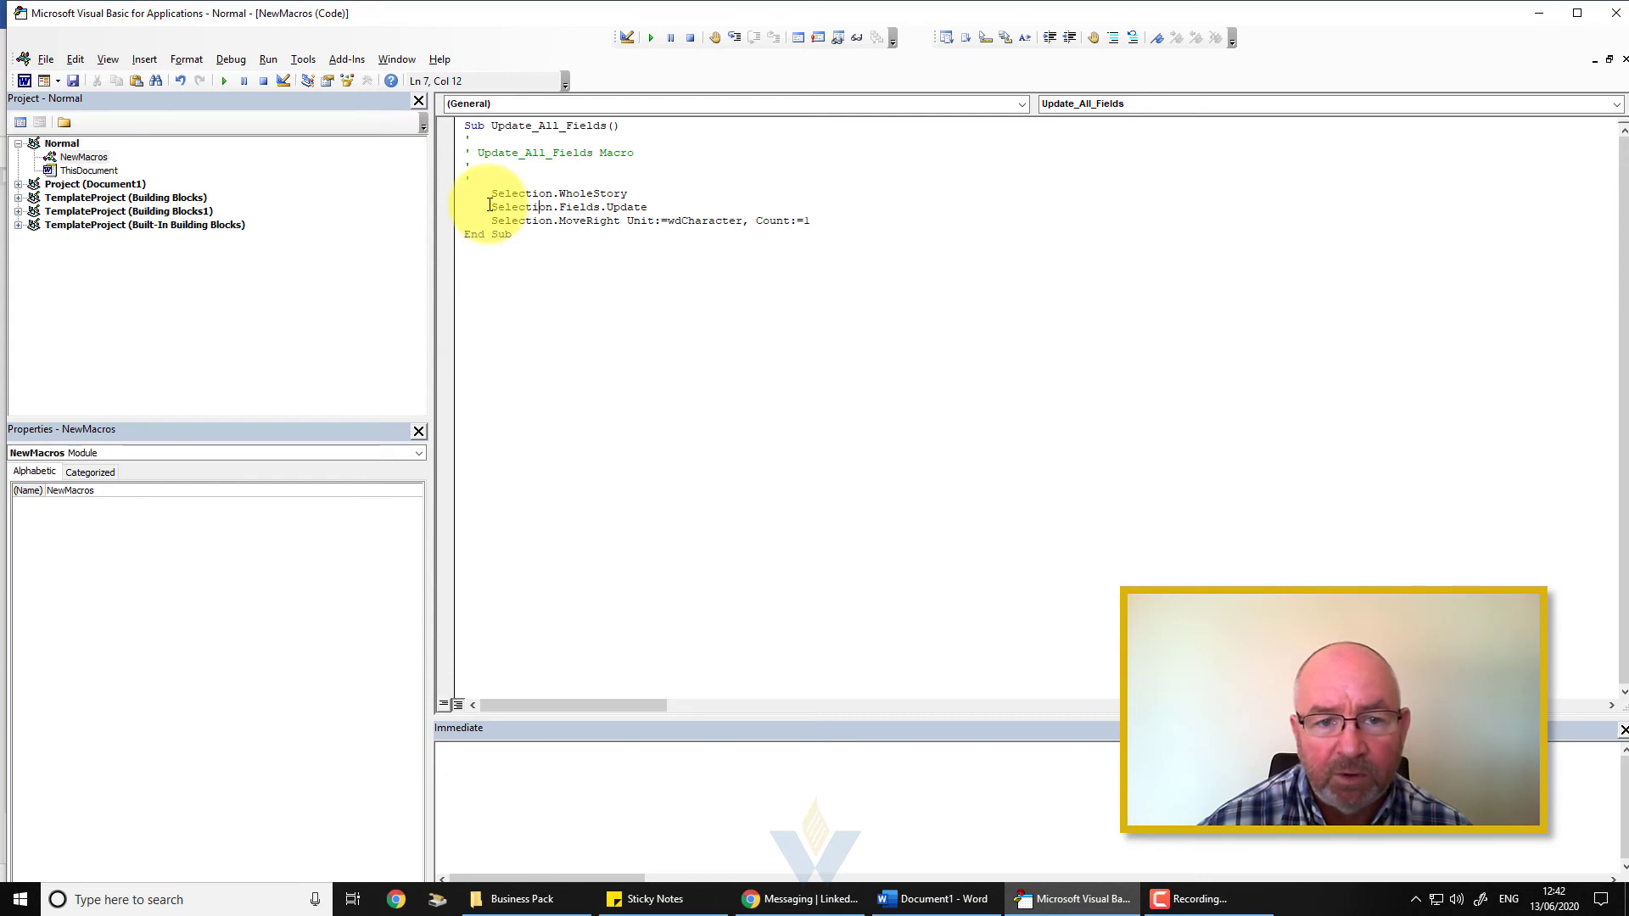
left_click(628, 207)
left_click_drag(516, 193, 628, 196)
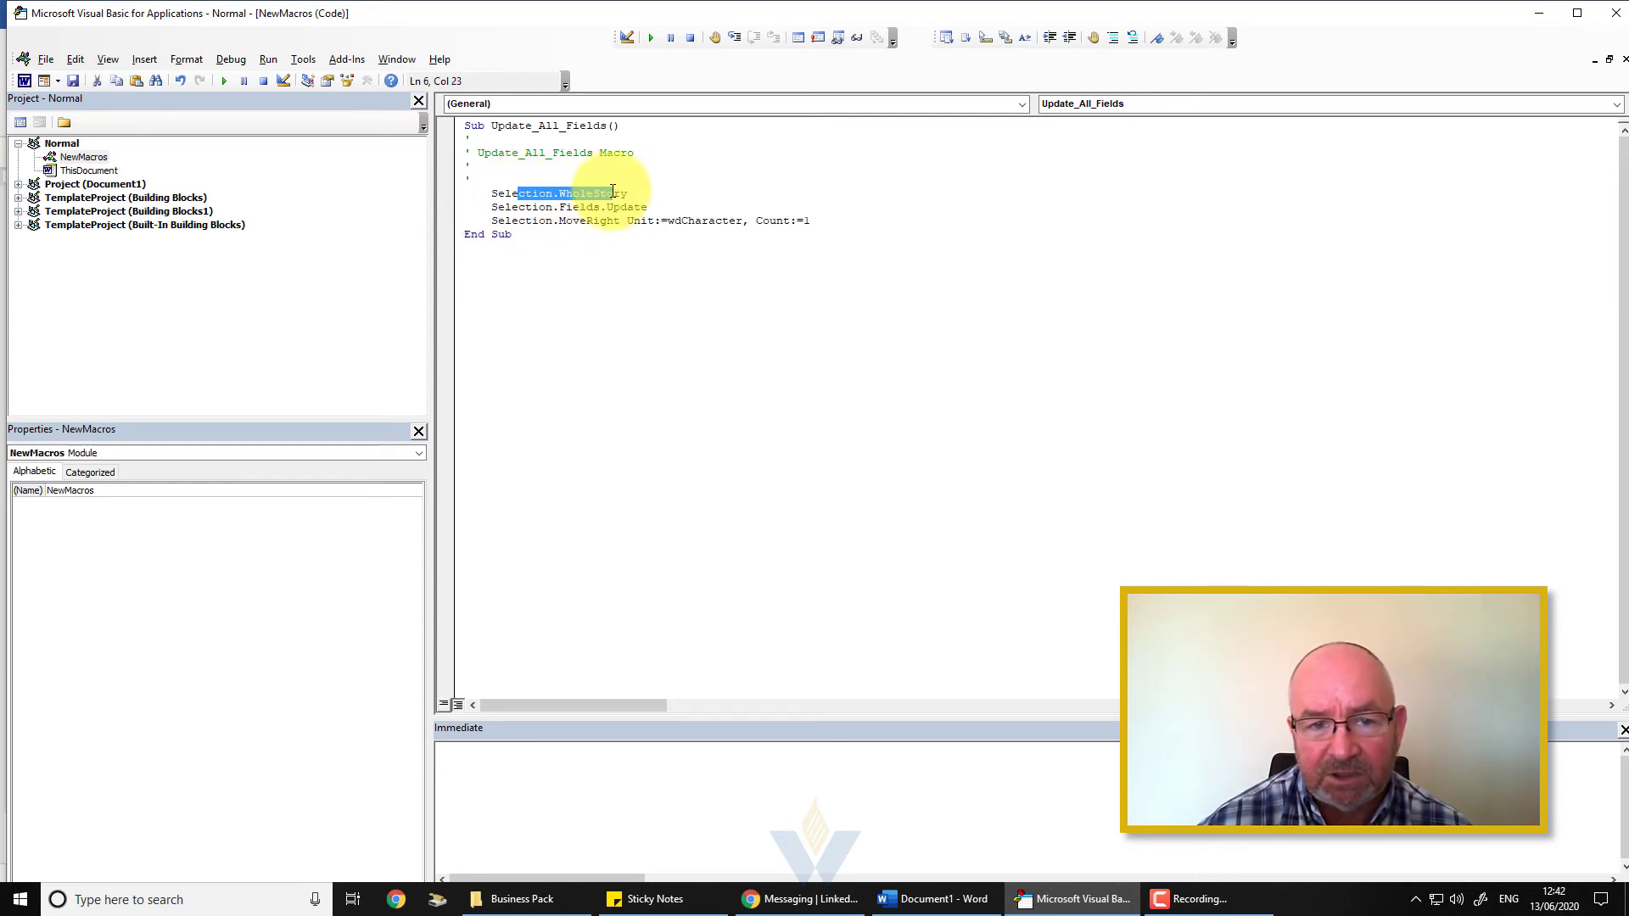
left_click_drag(496, 207, 577, 210)
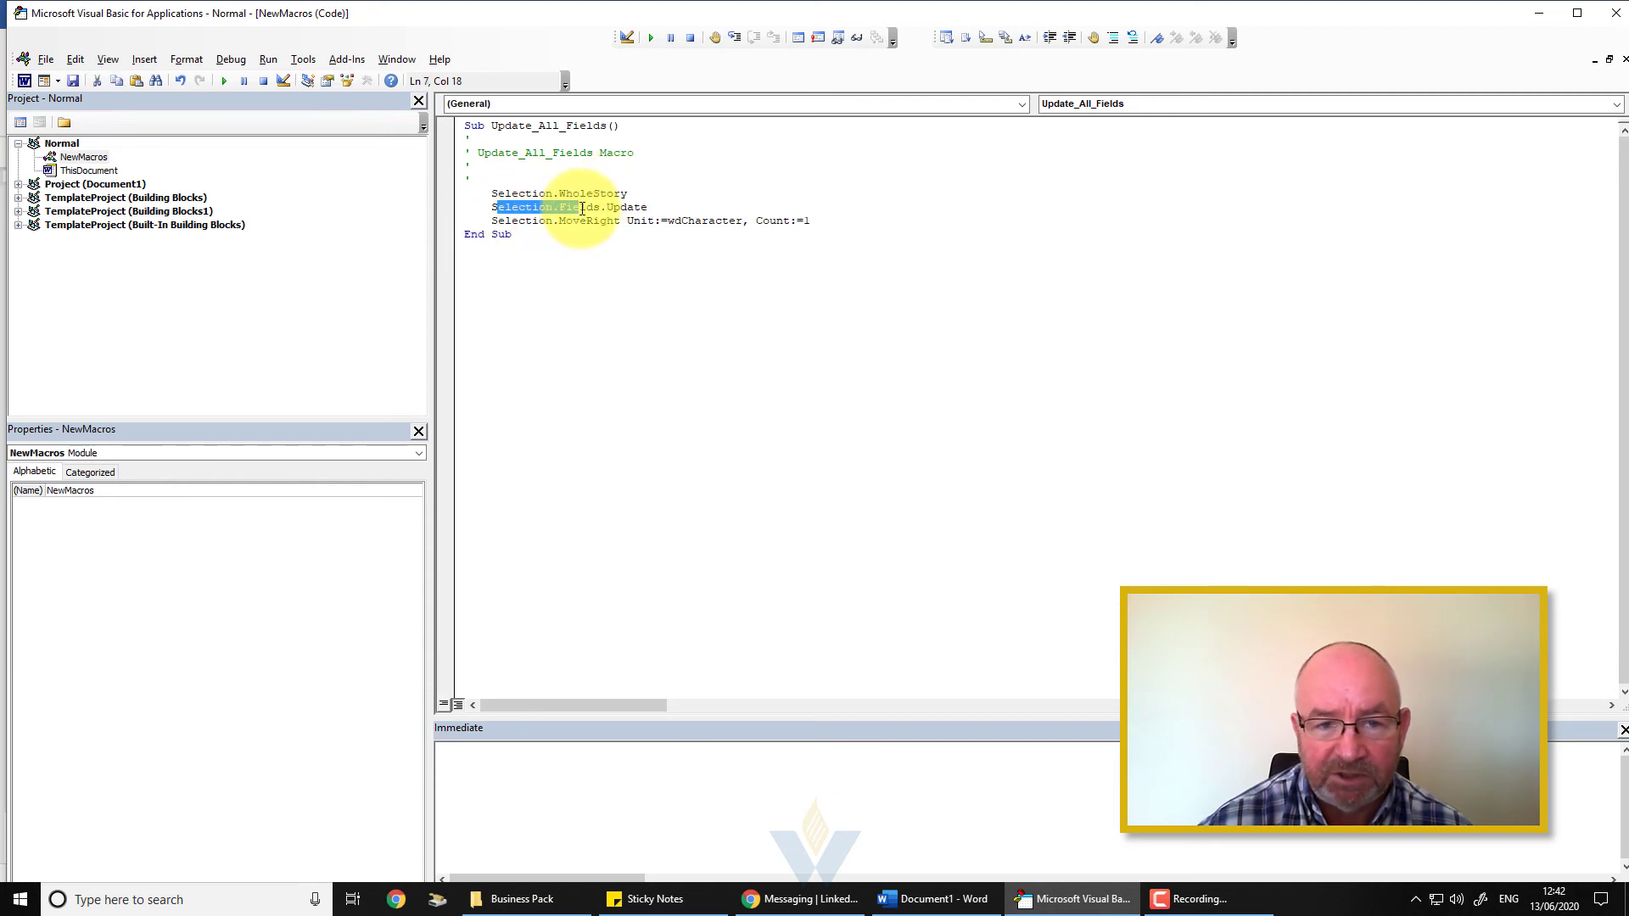
double_click(581, 194)
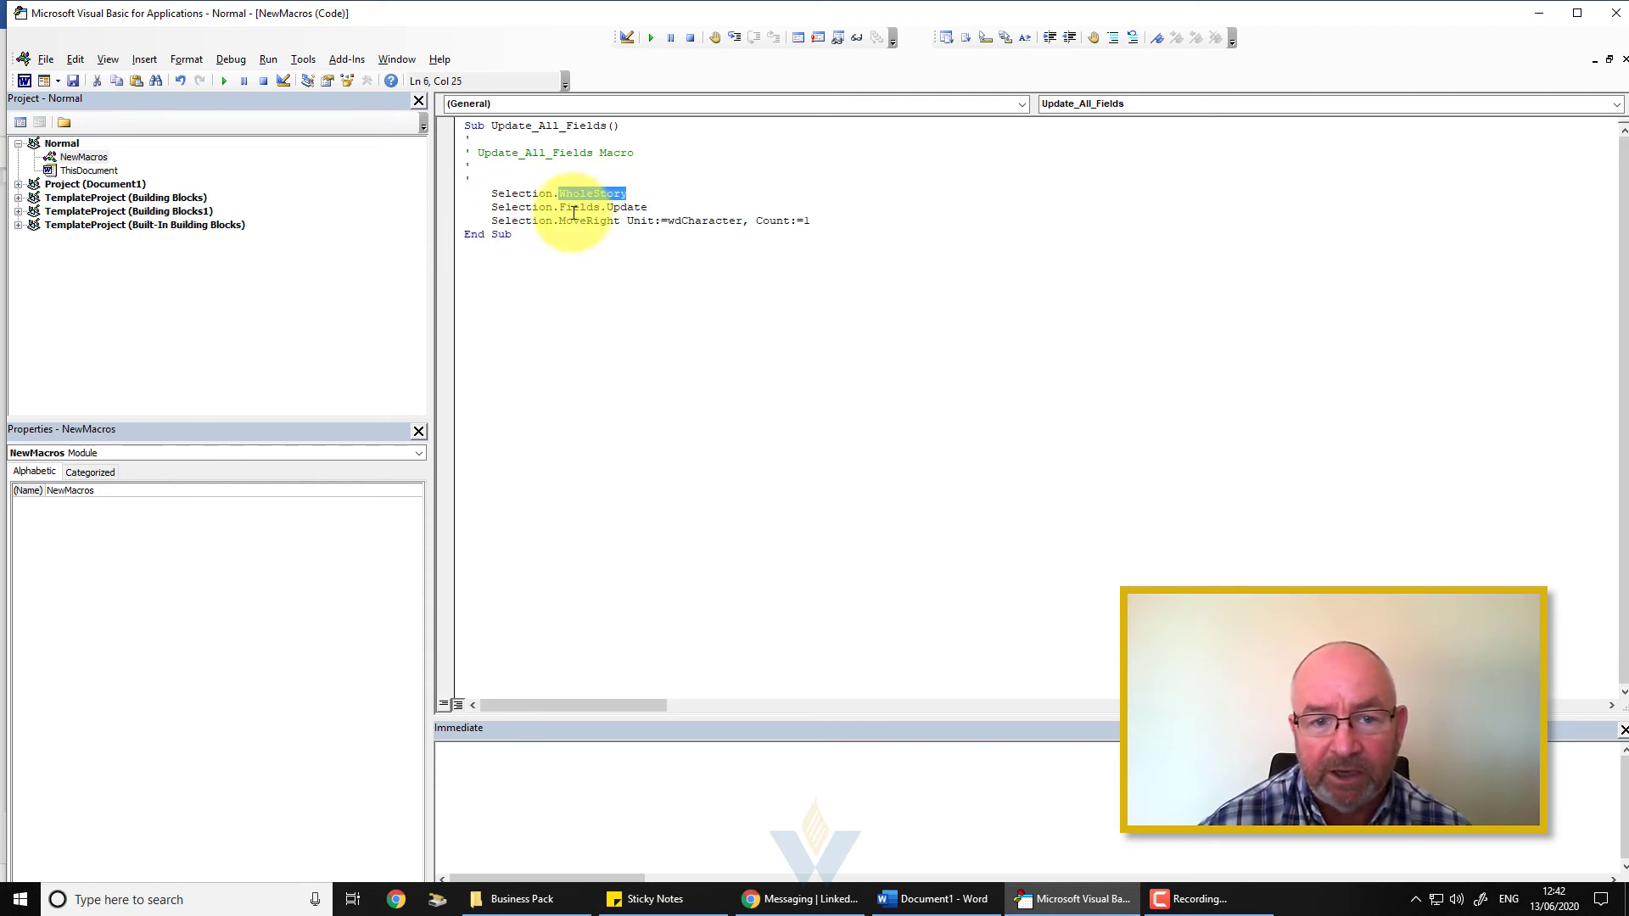
left_click_drag(559, 207, 648, 207)
left_click(652, 207)
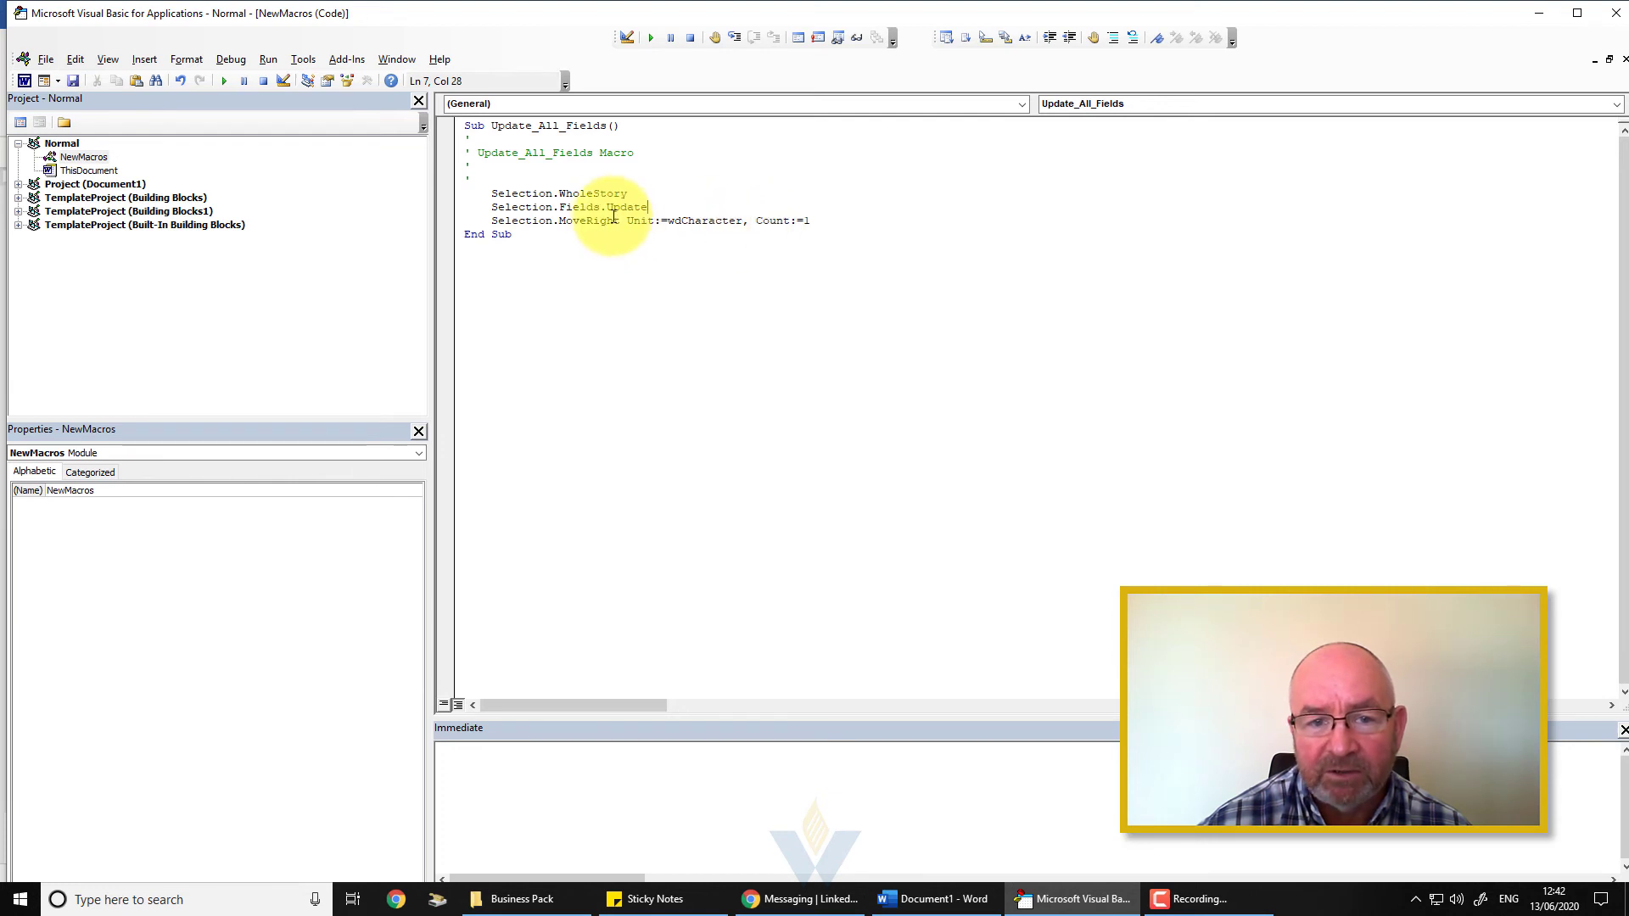
left_click_drag(563, 223, 743, 223)
left_click(798, 221)
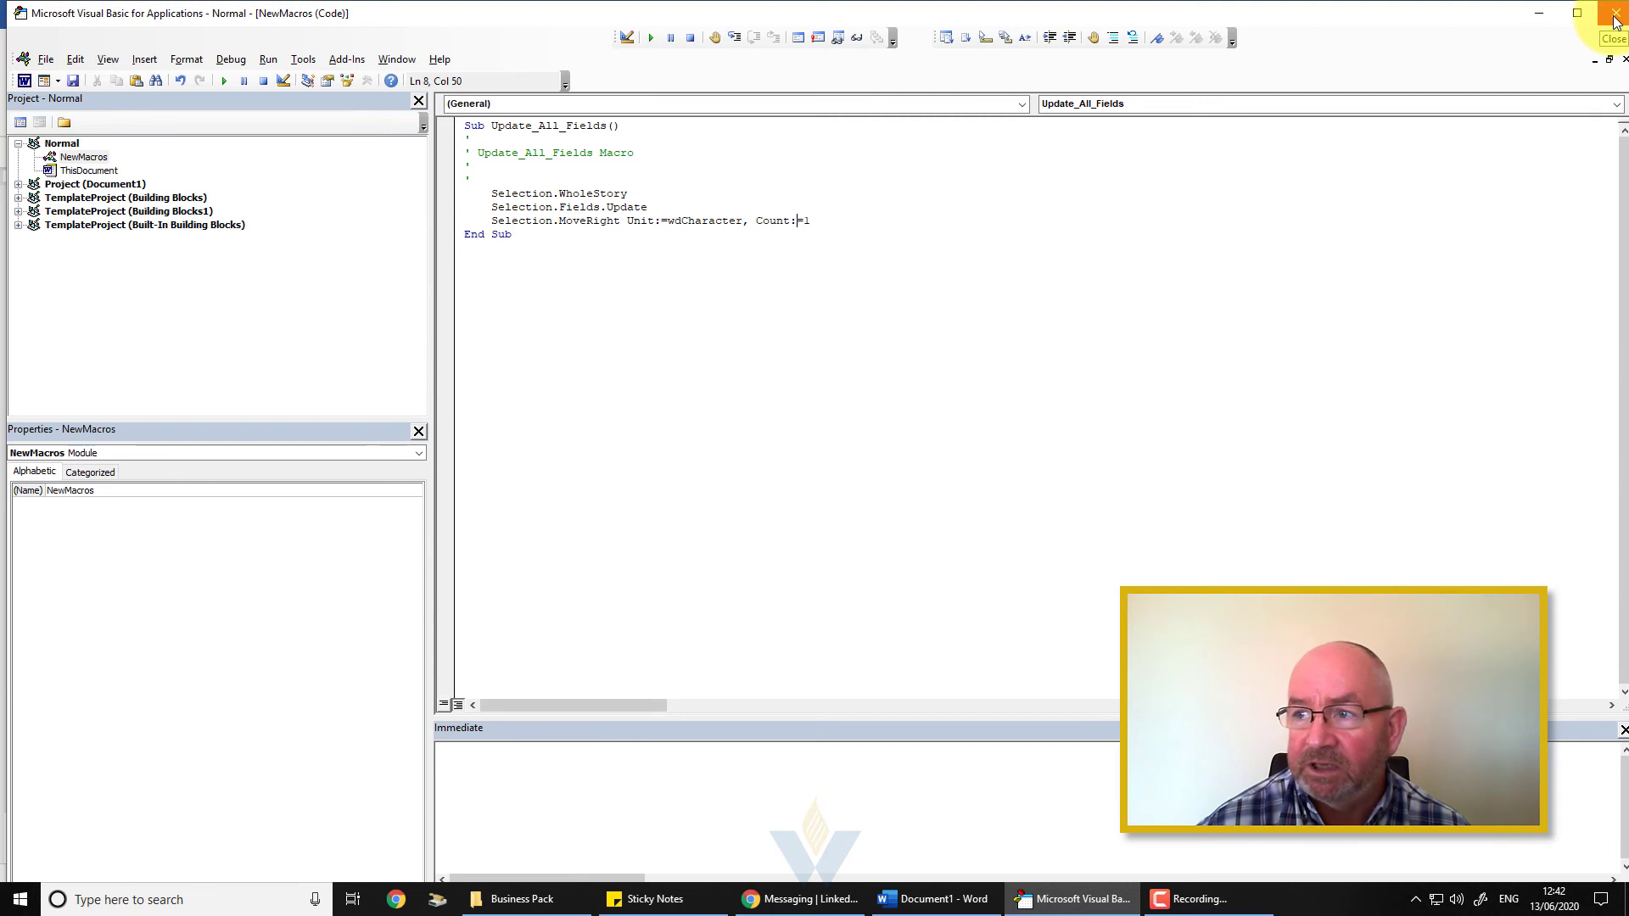
left_click(1523, 12)
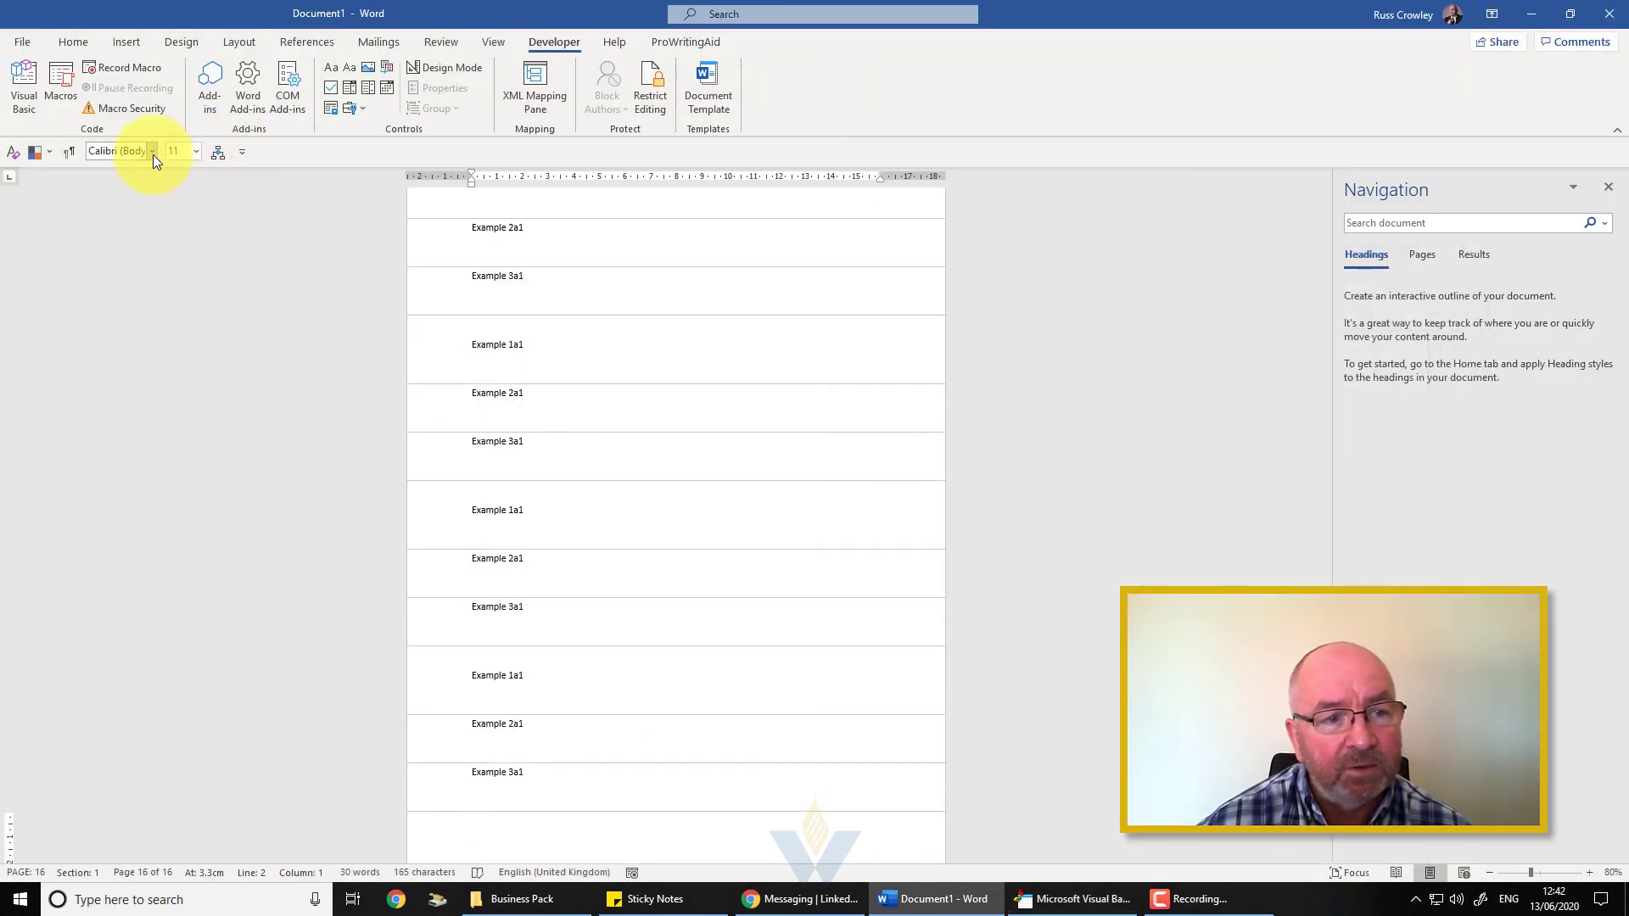
Add the Update_All_Fields macro to the Quick Access Toolbar from the Macros command list.
left_click(241, 152)
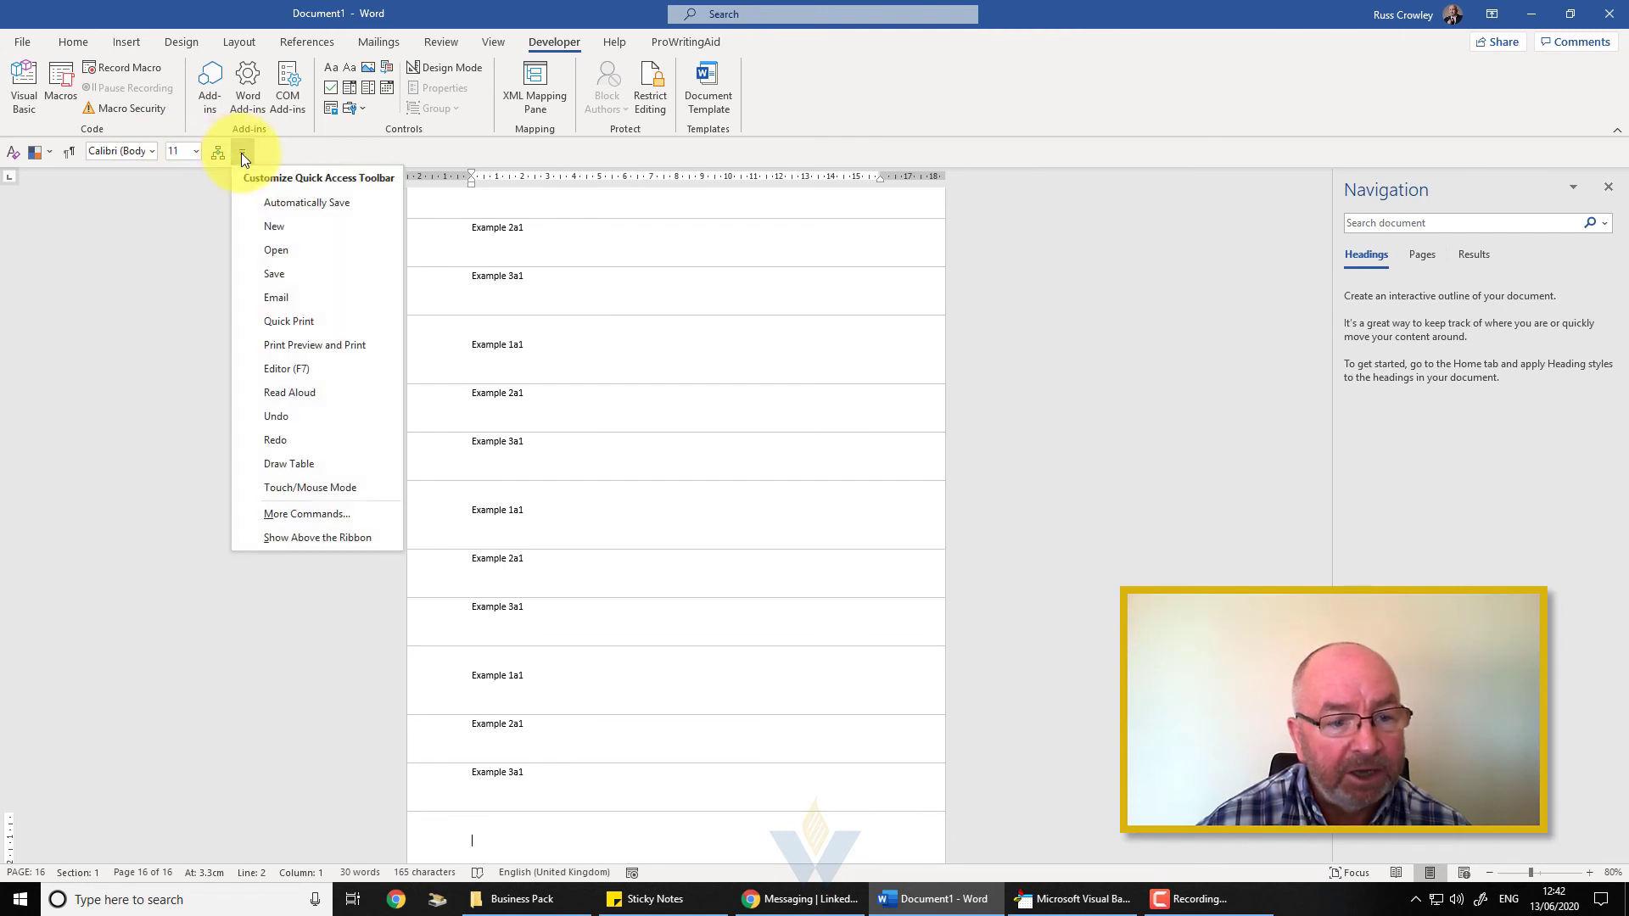
left_click(309, 515)
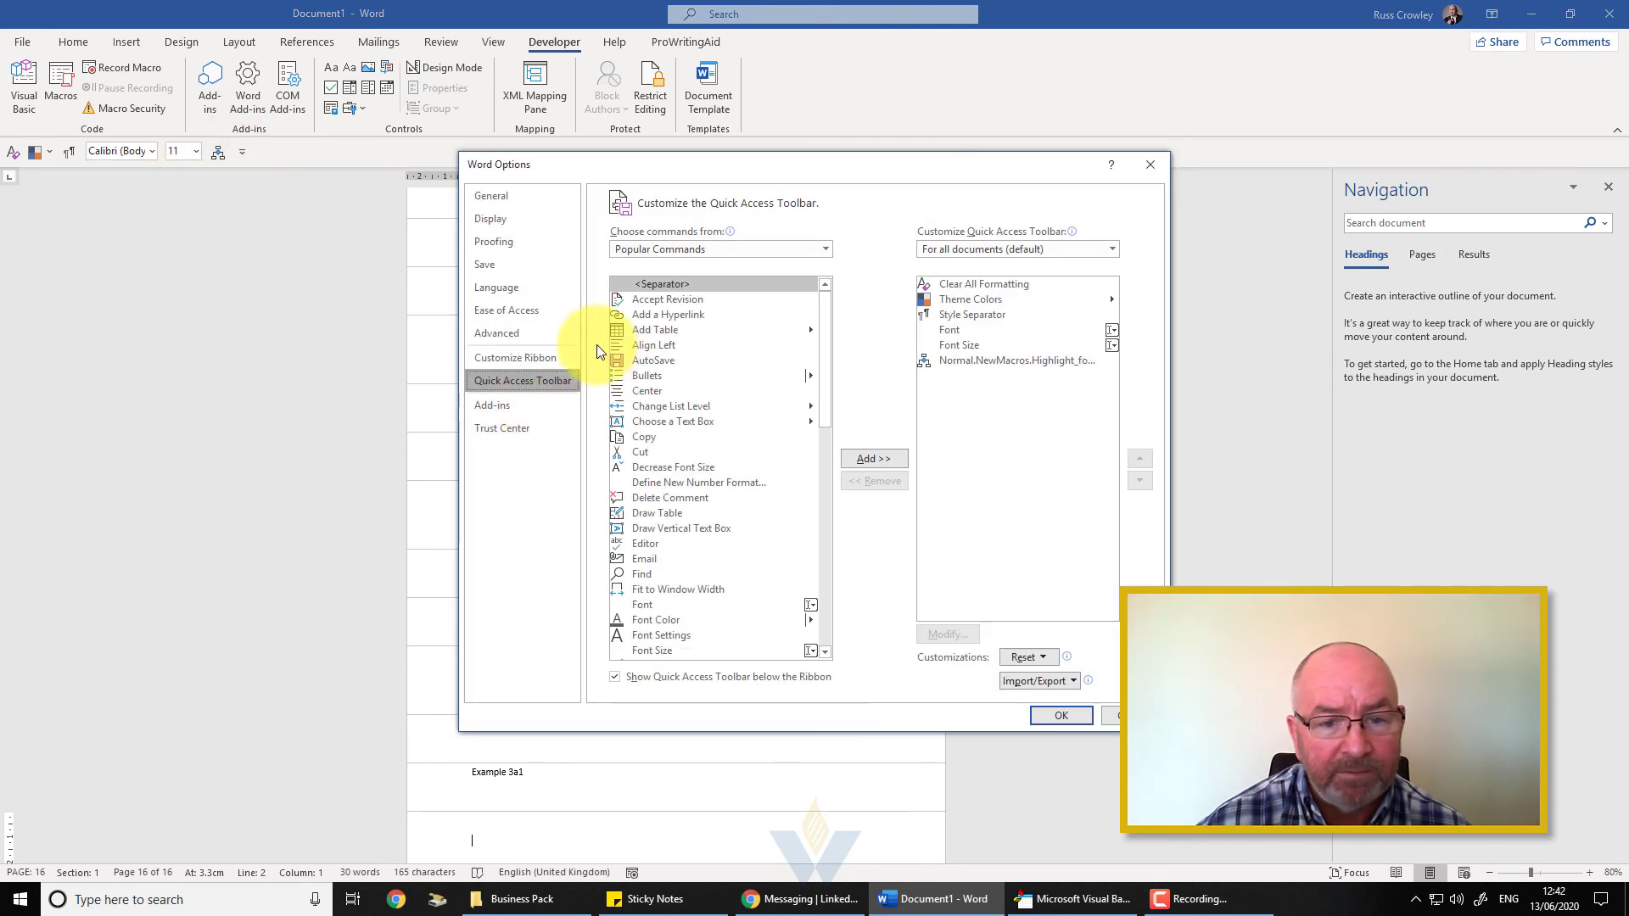
left_click(715, 251)
left_click(696, 315)
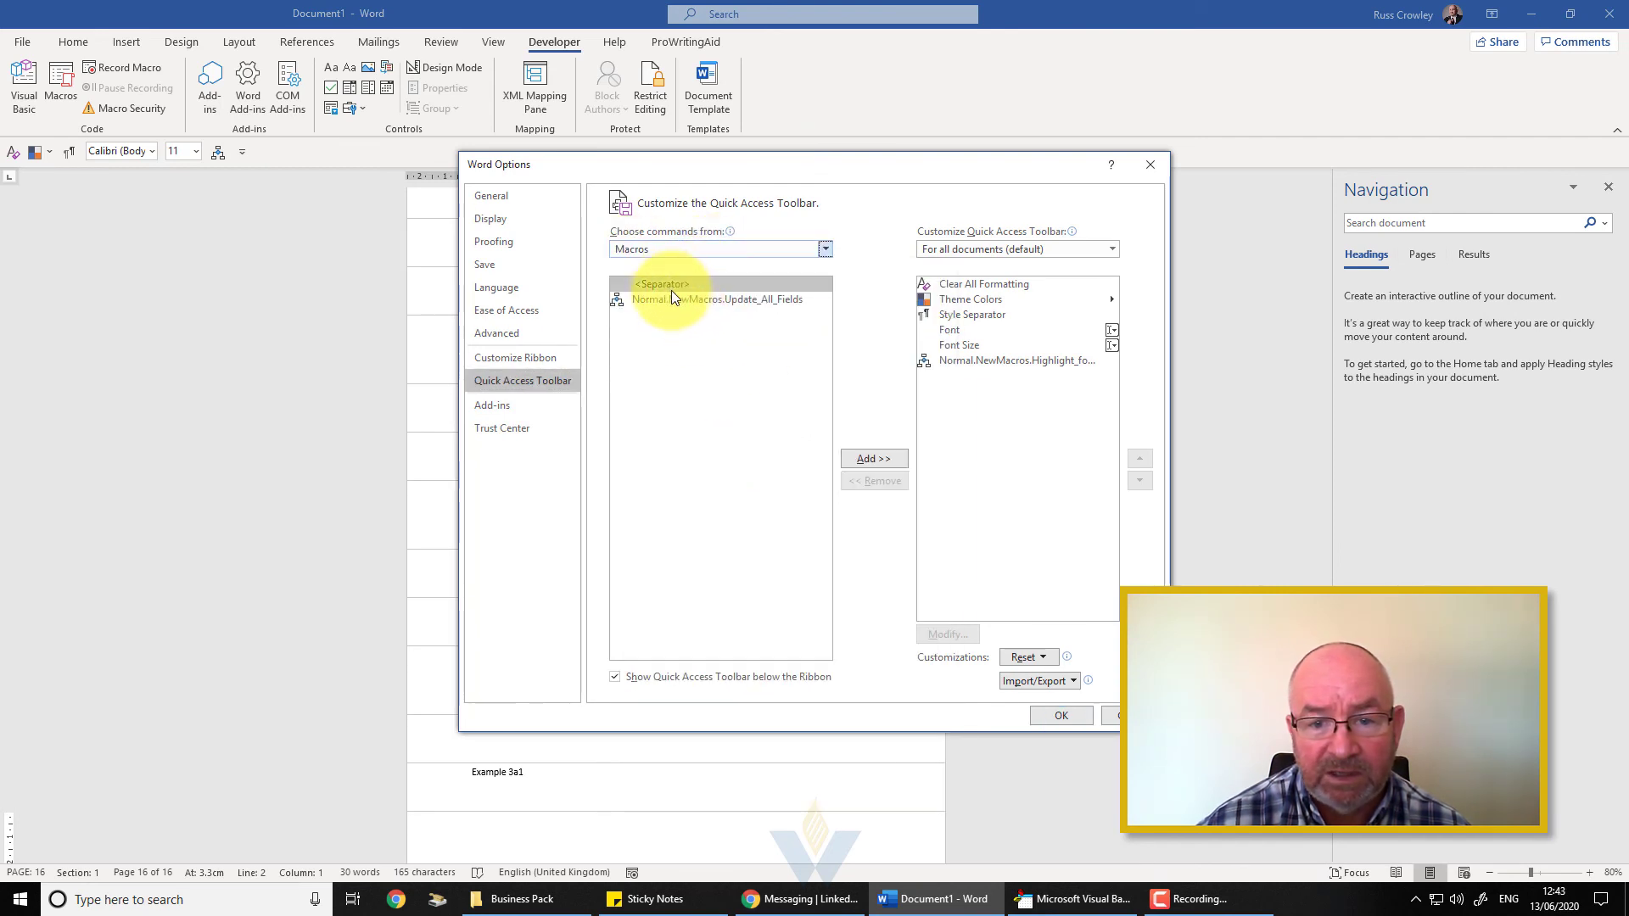
left_click(772, 300)
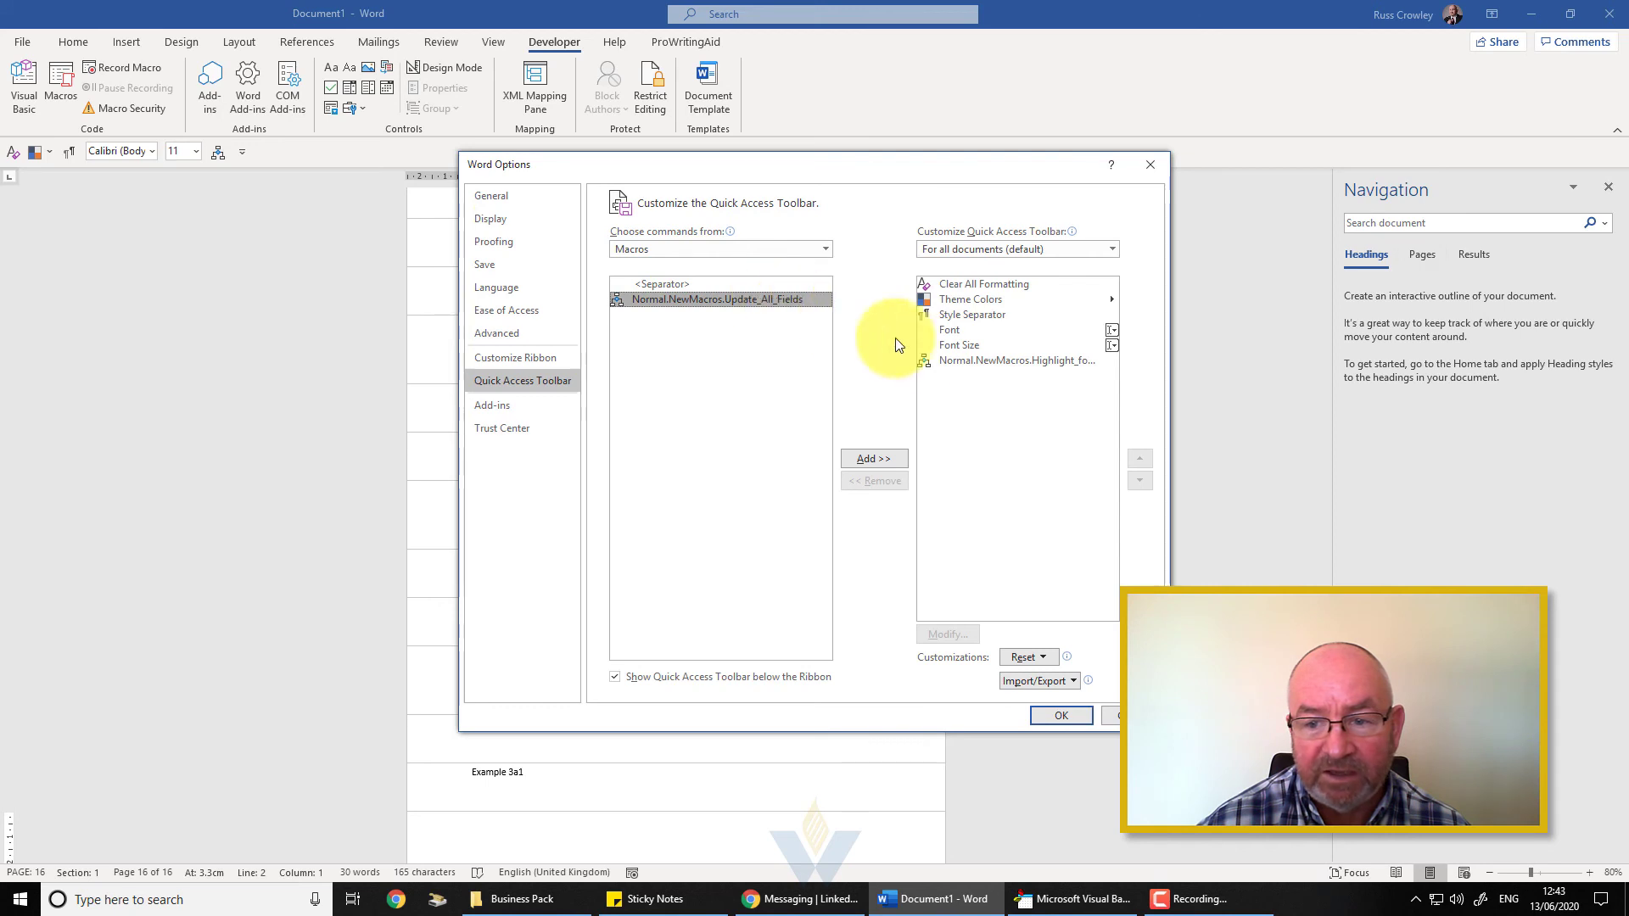
left_click(862, 461)
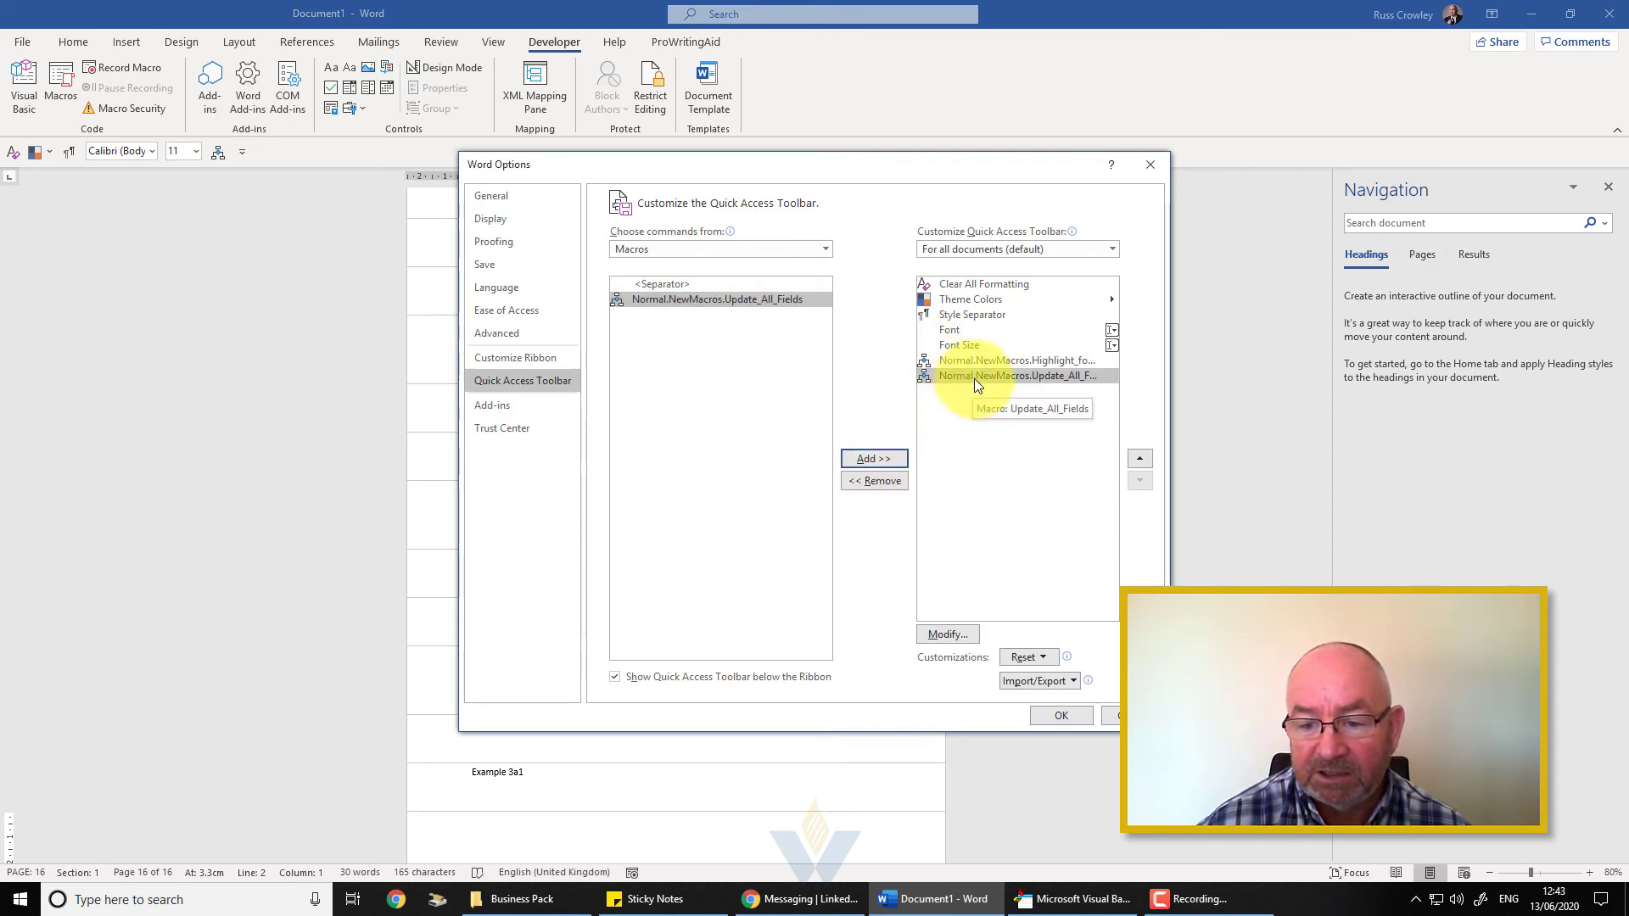
Give the new toolbar button the smiley icon and save the changes.
left_click(954, 634)
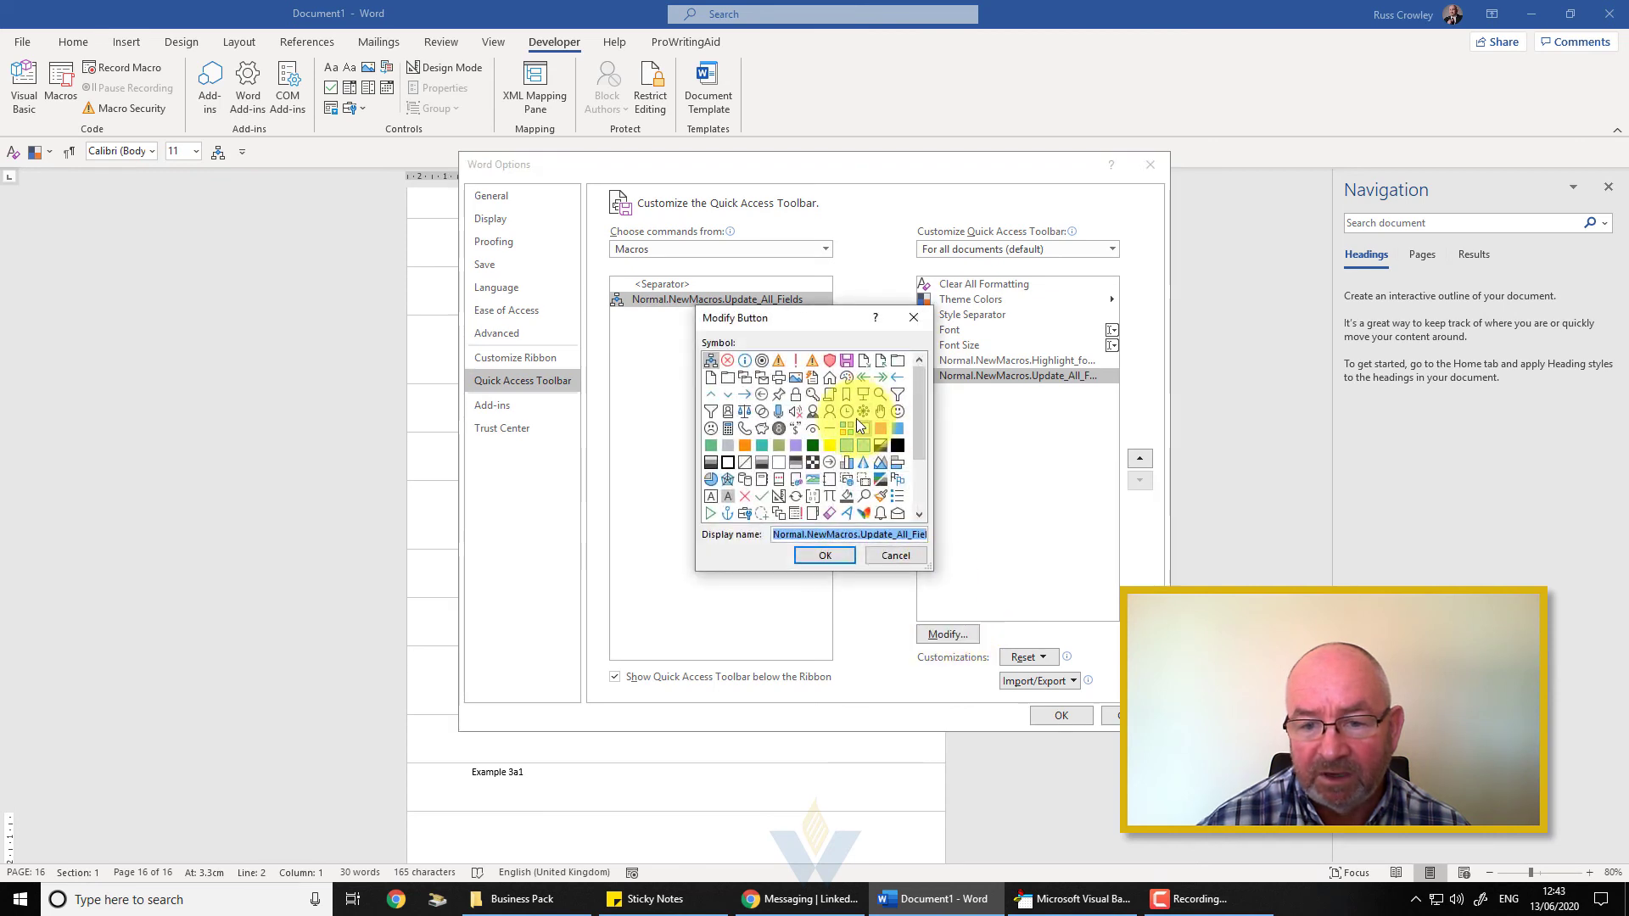
left_click(897, 412)
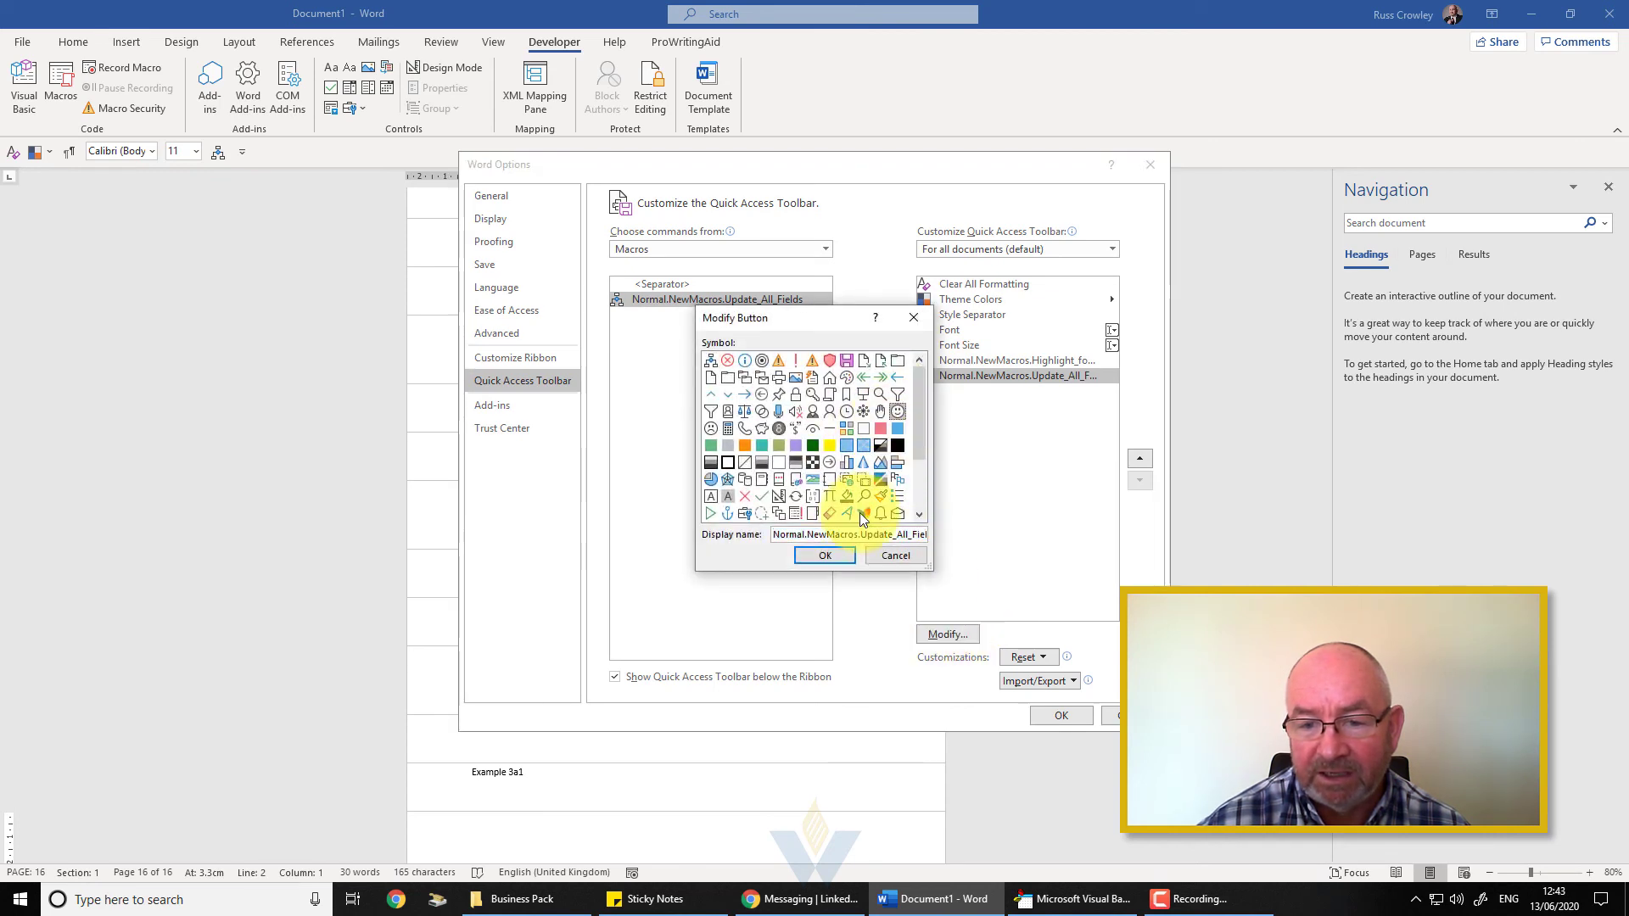
left_click(837, 558)
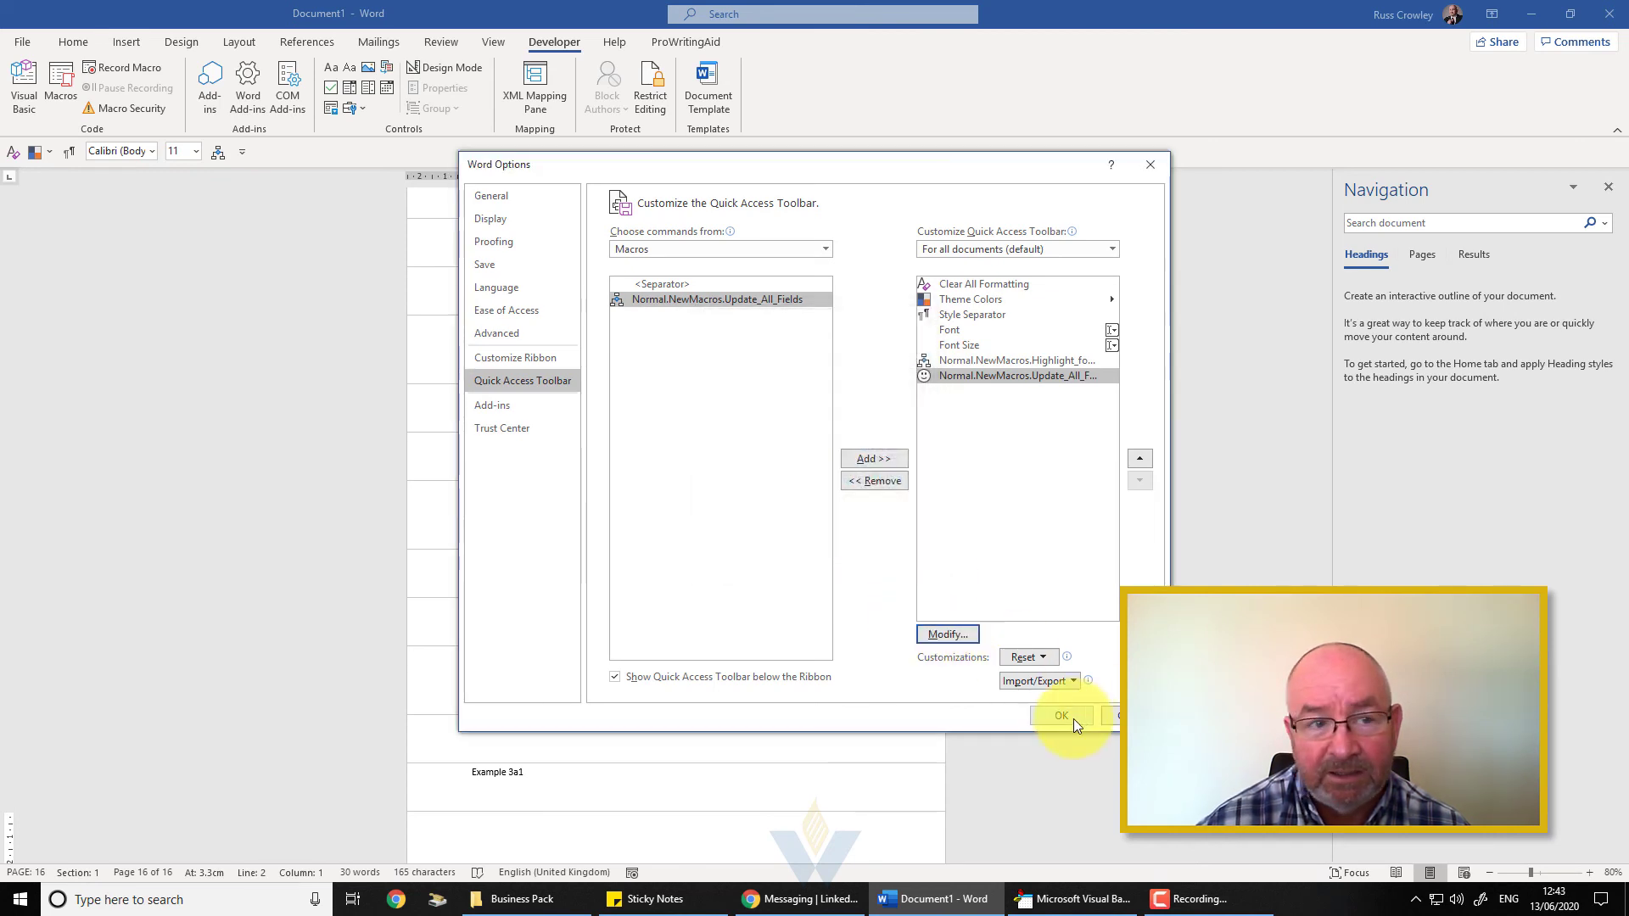
left_click(1061, 717)
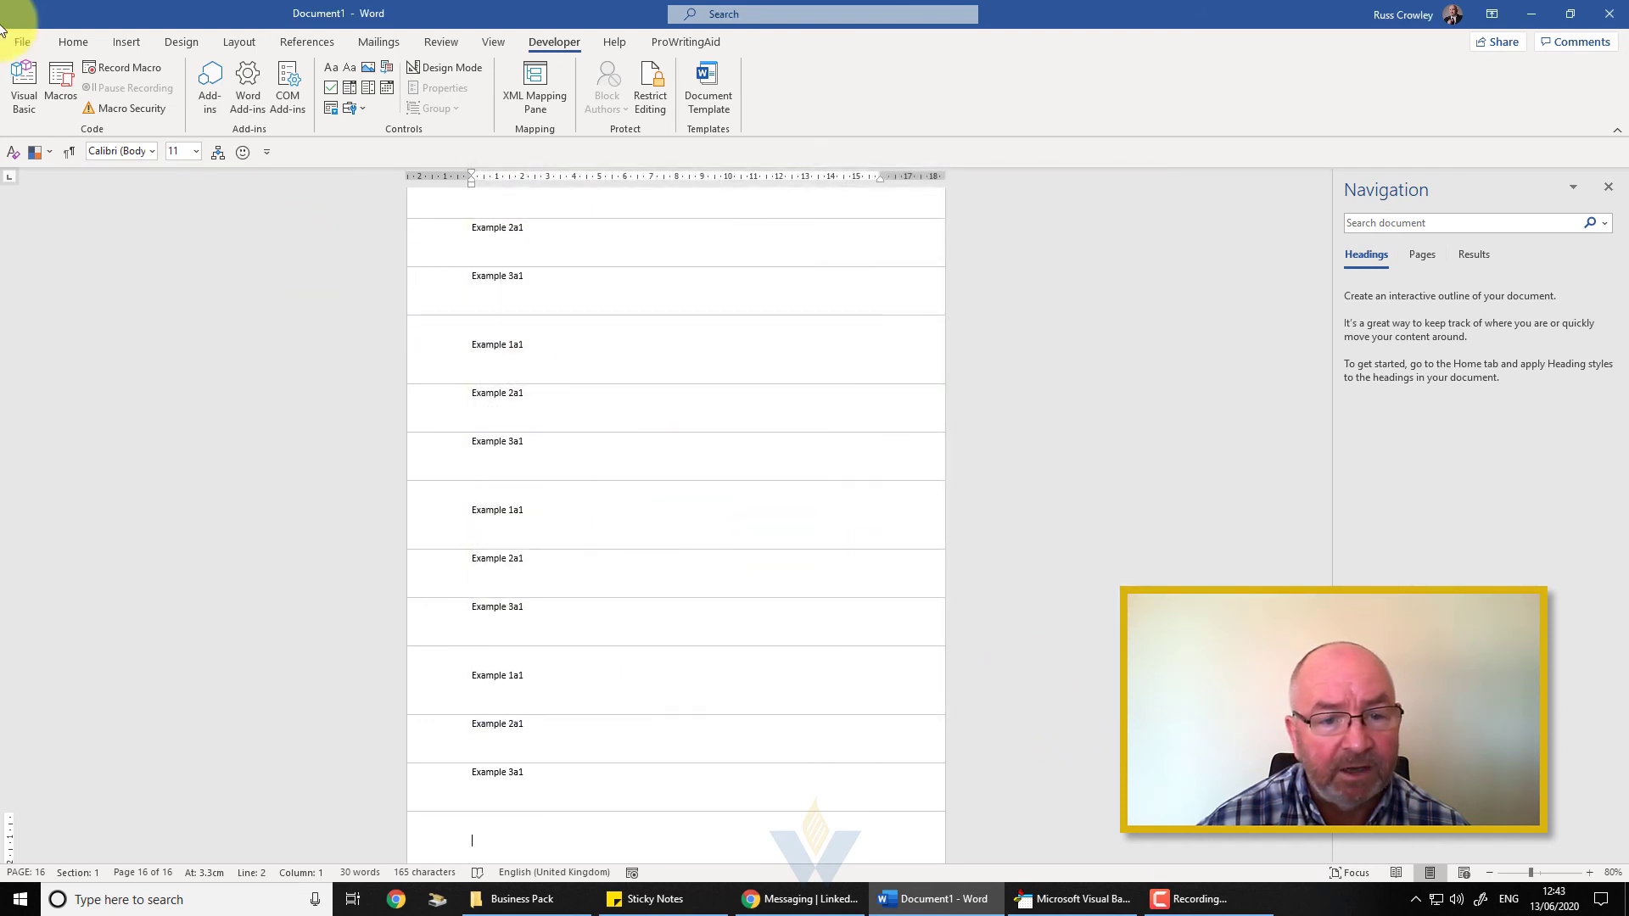
Open the document's Advanced Properties on the Custom tab via File > Info.
left_click(609, 341)
left_click(25, 42)
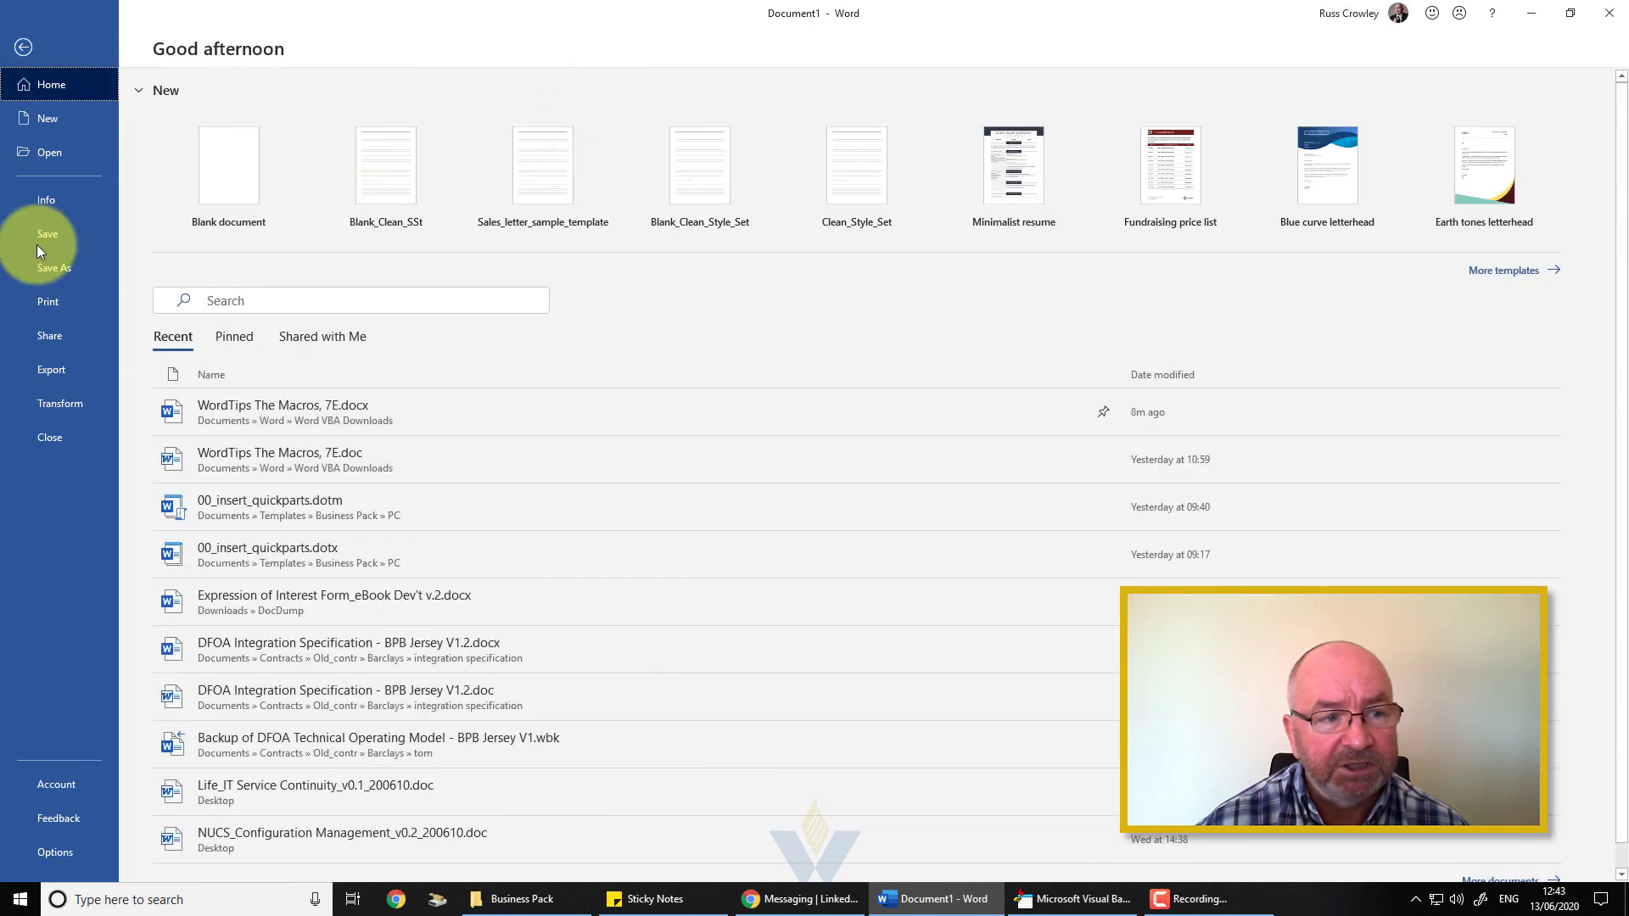
left_click(32, 188)
left_click(758, 140)
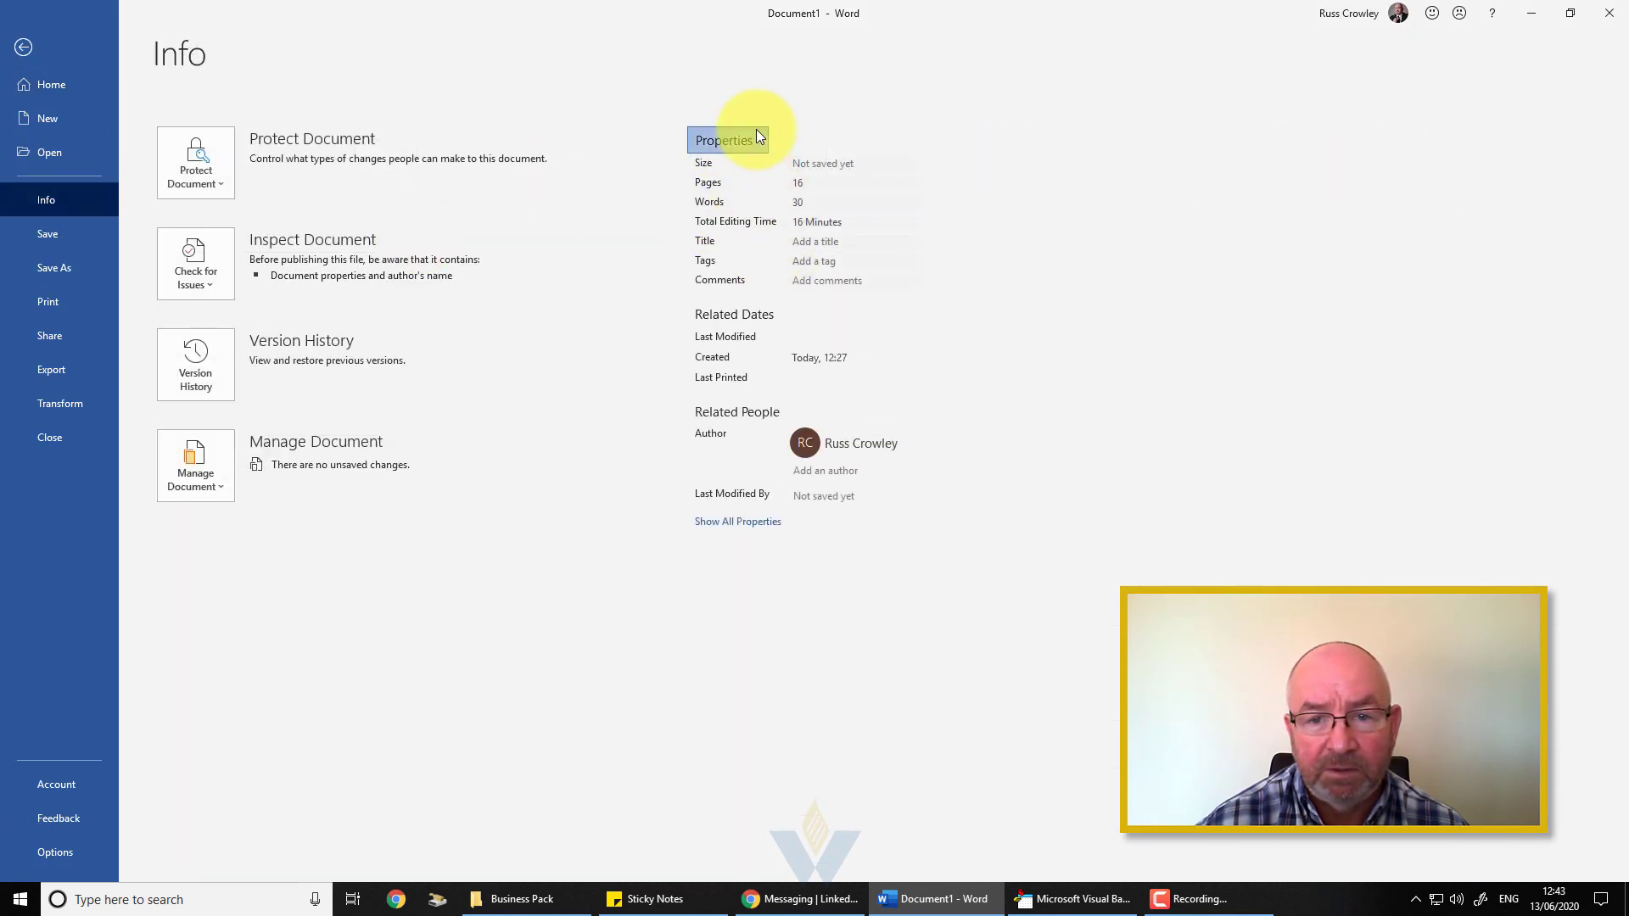
left_click(762, 166)
Append 'a' to RussField1–3, making Example 1a1a, 2a1a and 3a1a, then return to the document.
left_click(849, 452)
left_click(872, 412)
type("ample 1a1a")
left_click(960, 302)
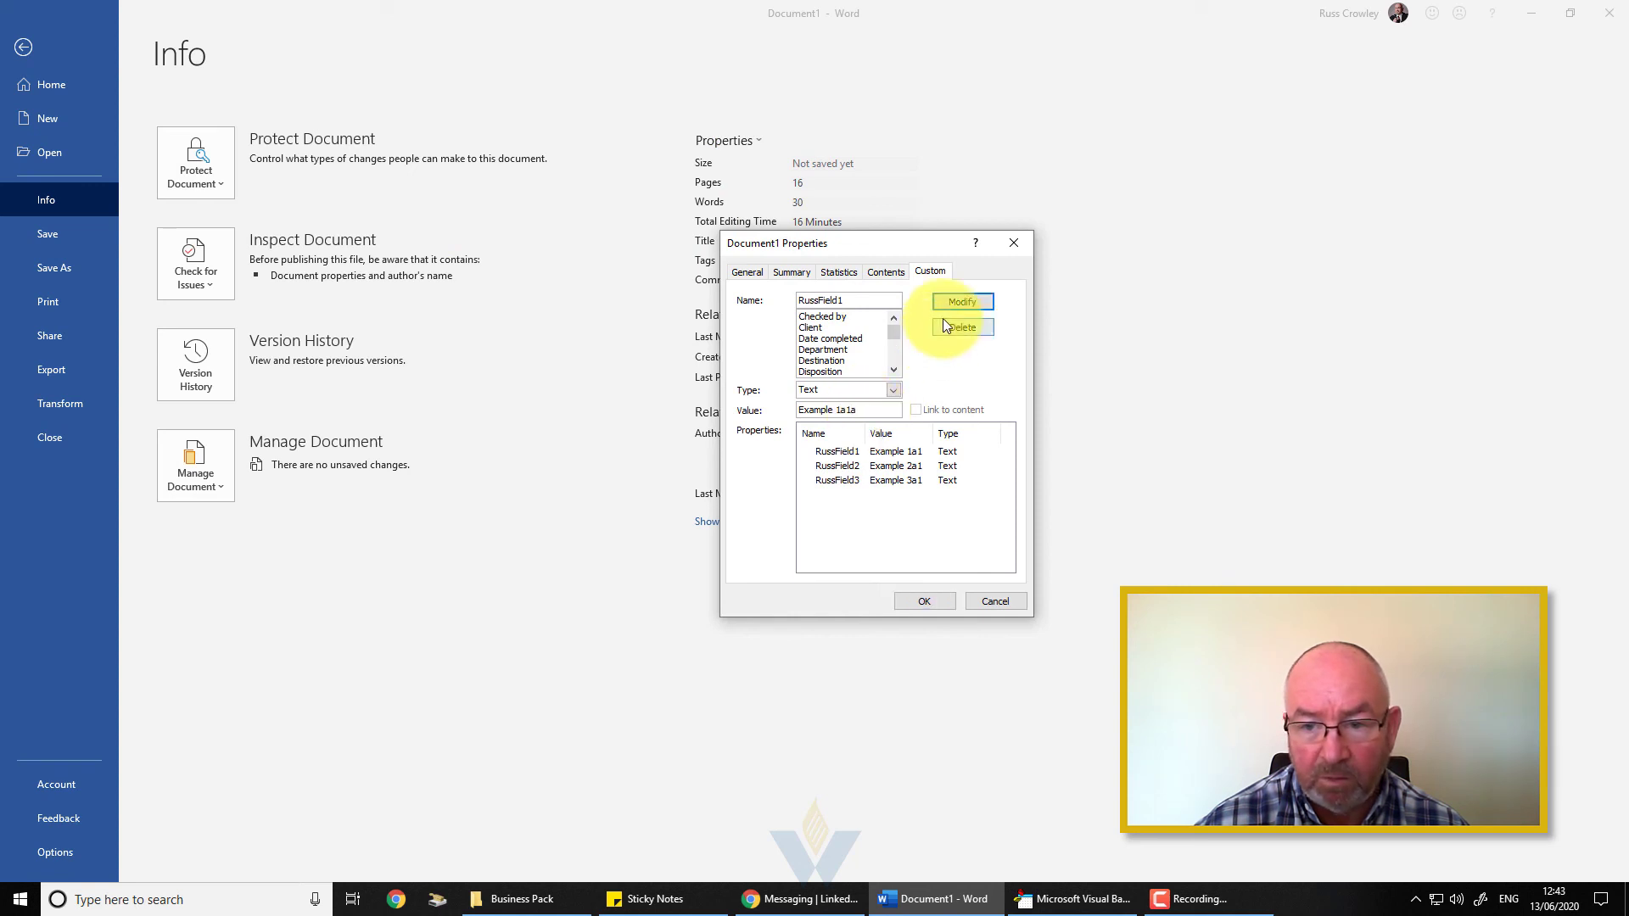
left_click(832, 465)
left_click(855, 409)
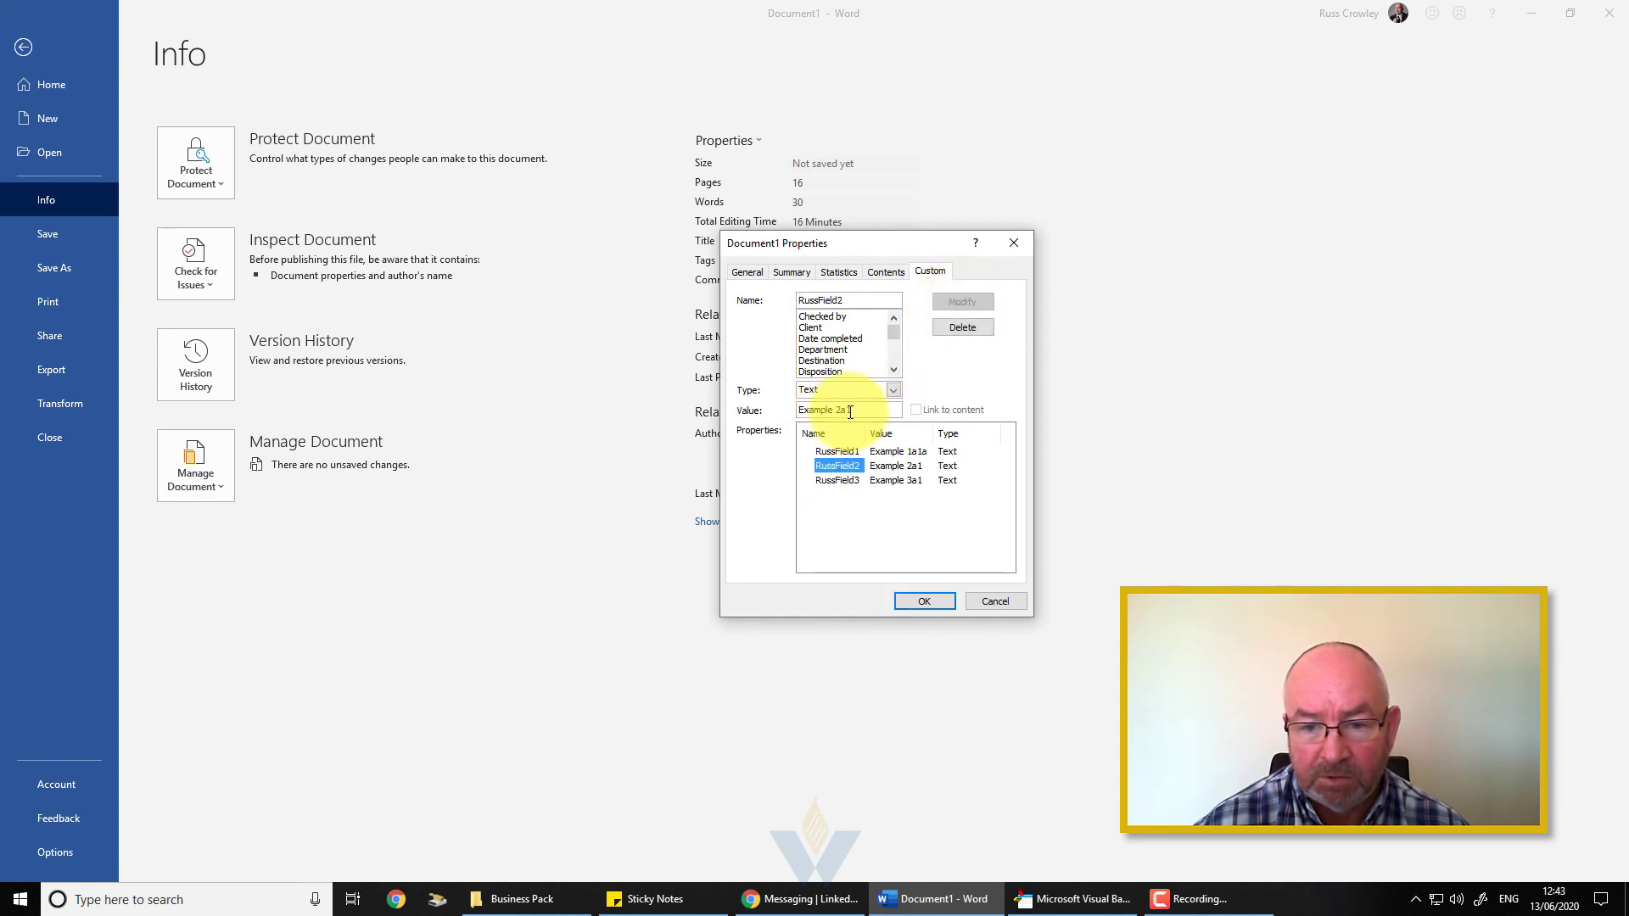
type("a")
left_click(962, 302)
left_click(849, 479)
left_click(879, 410)
type("a1a")
left_click(962, 307)
left_click(915, 601)
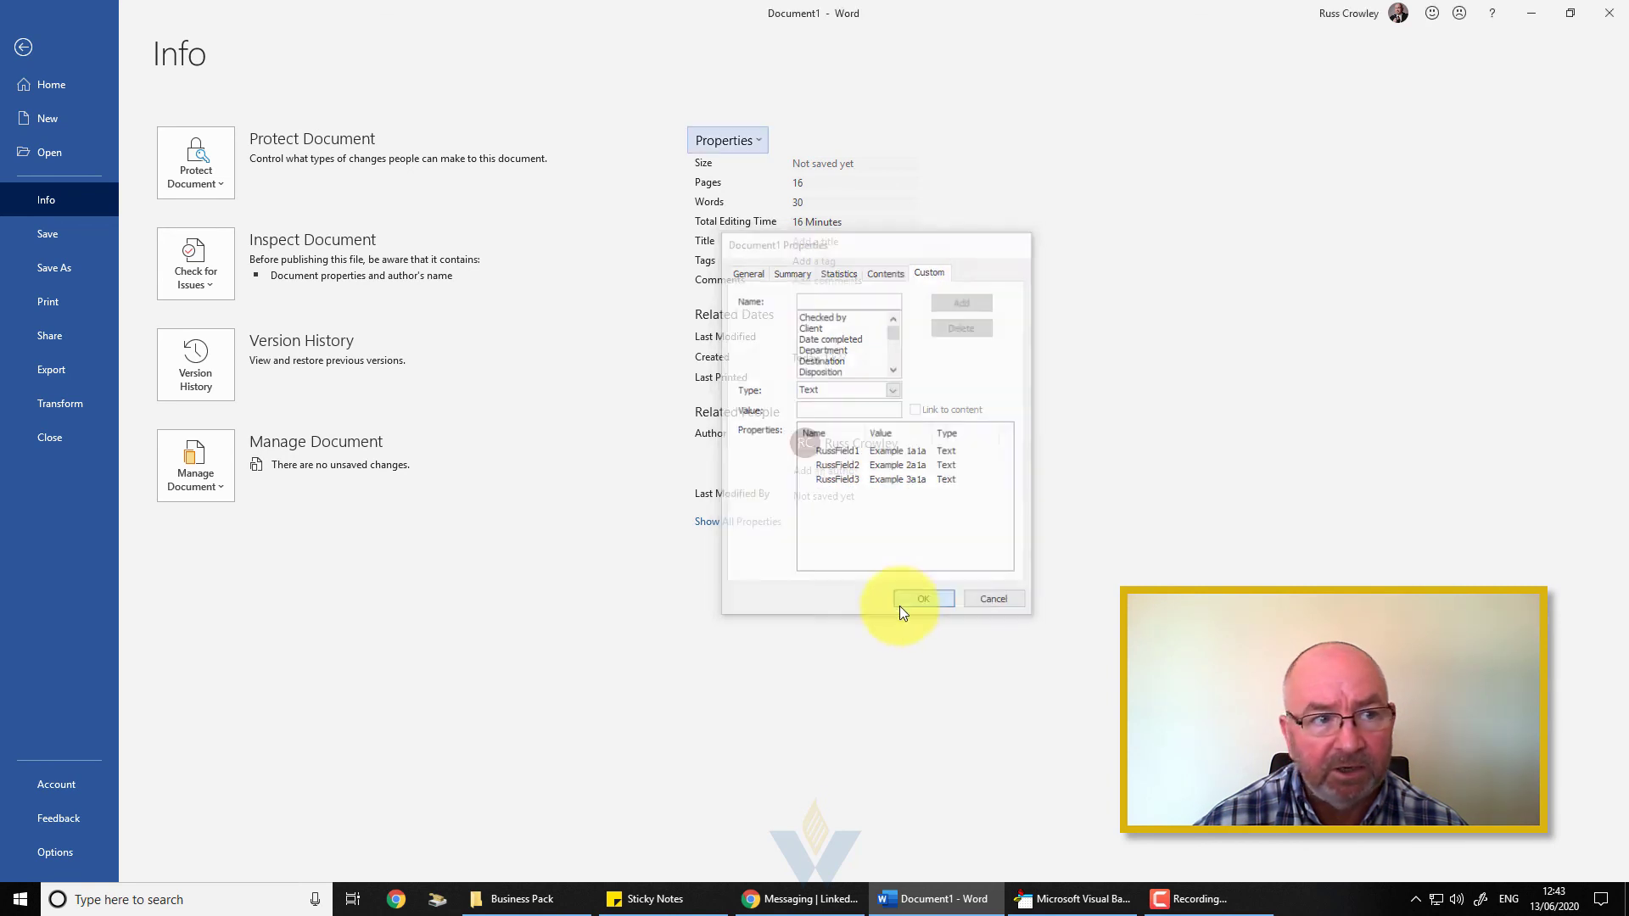
left_click(23, 46)
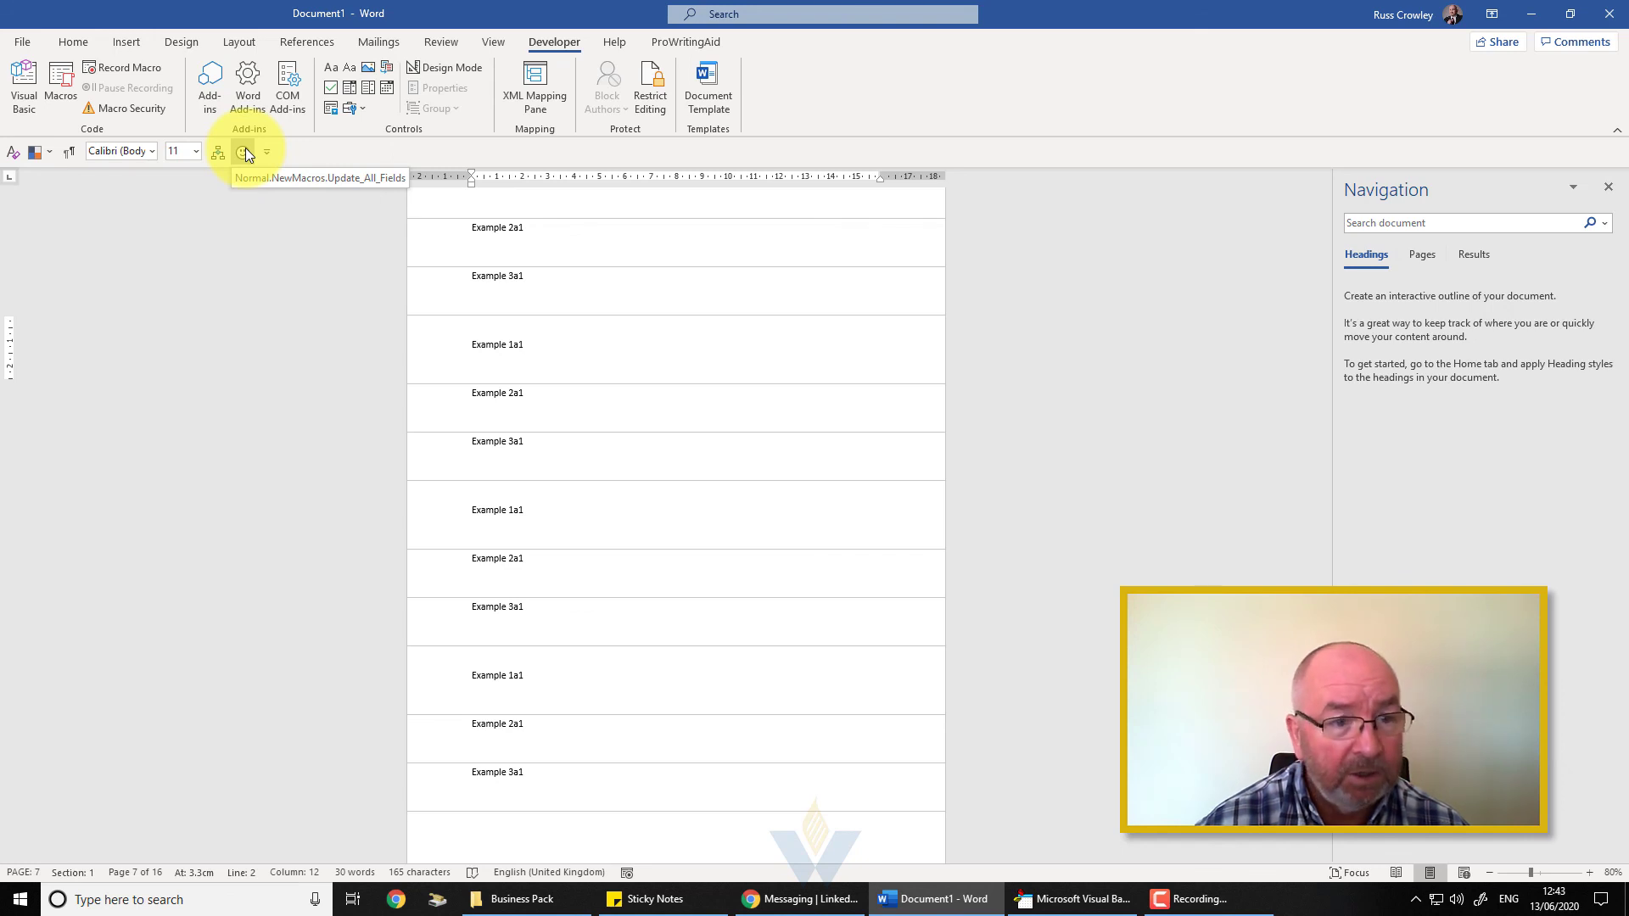
Run Update_All_Fields via the smiley button's Alt+7 KeyTip so fields read Example 1a1a–3a1a.
left_click(243, 158)
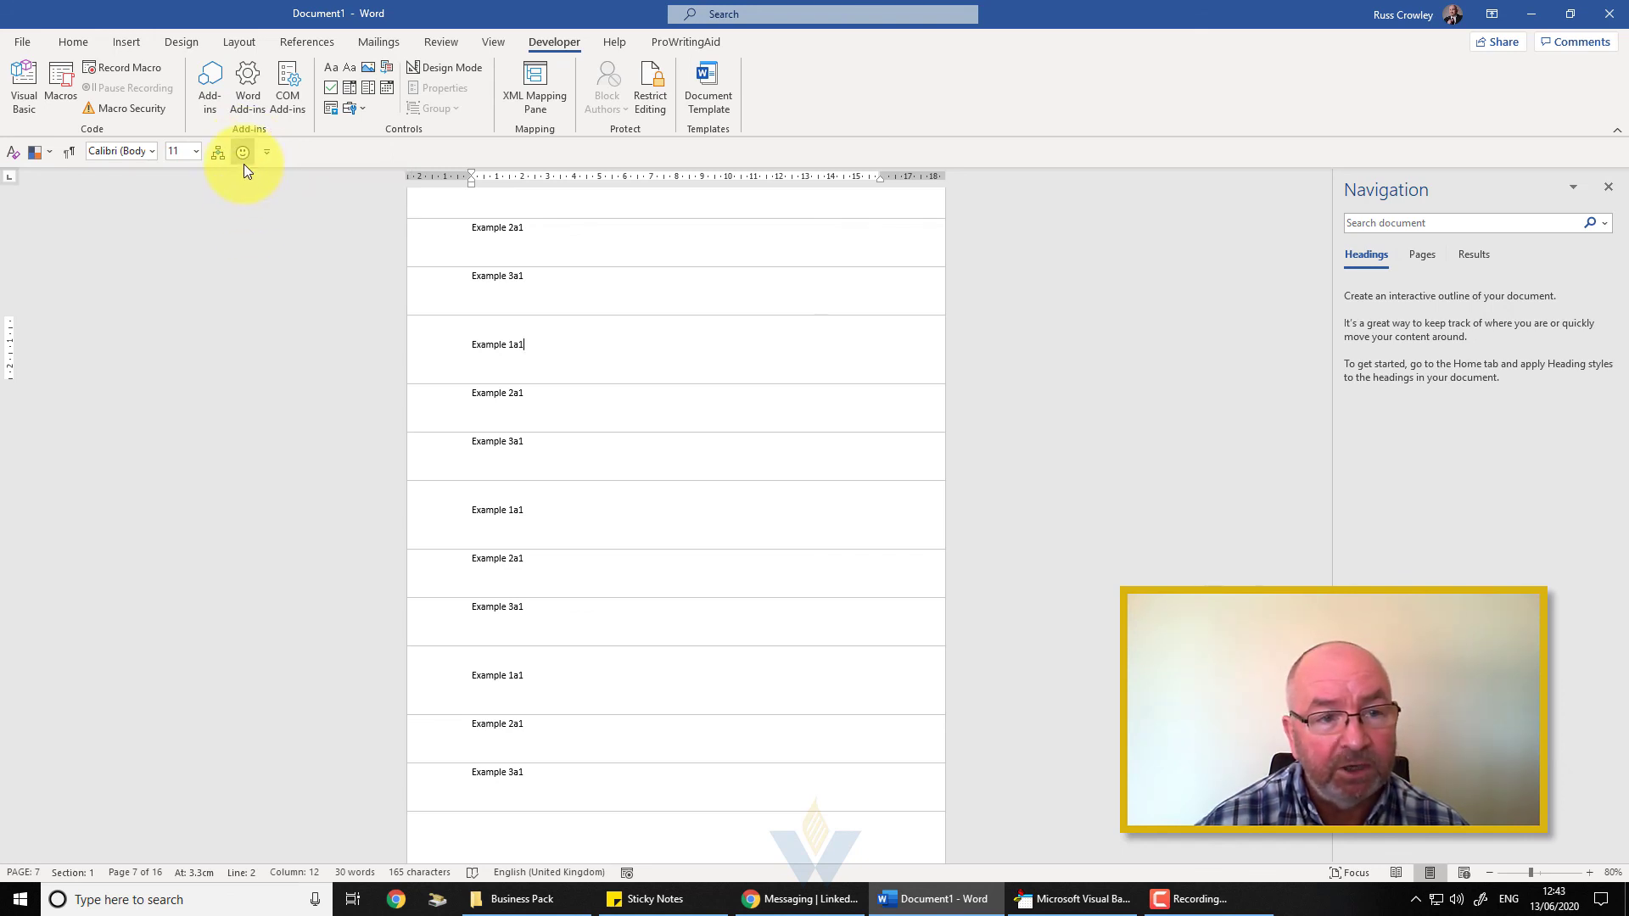
key("alt")
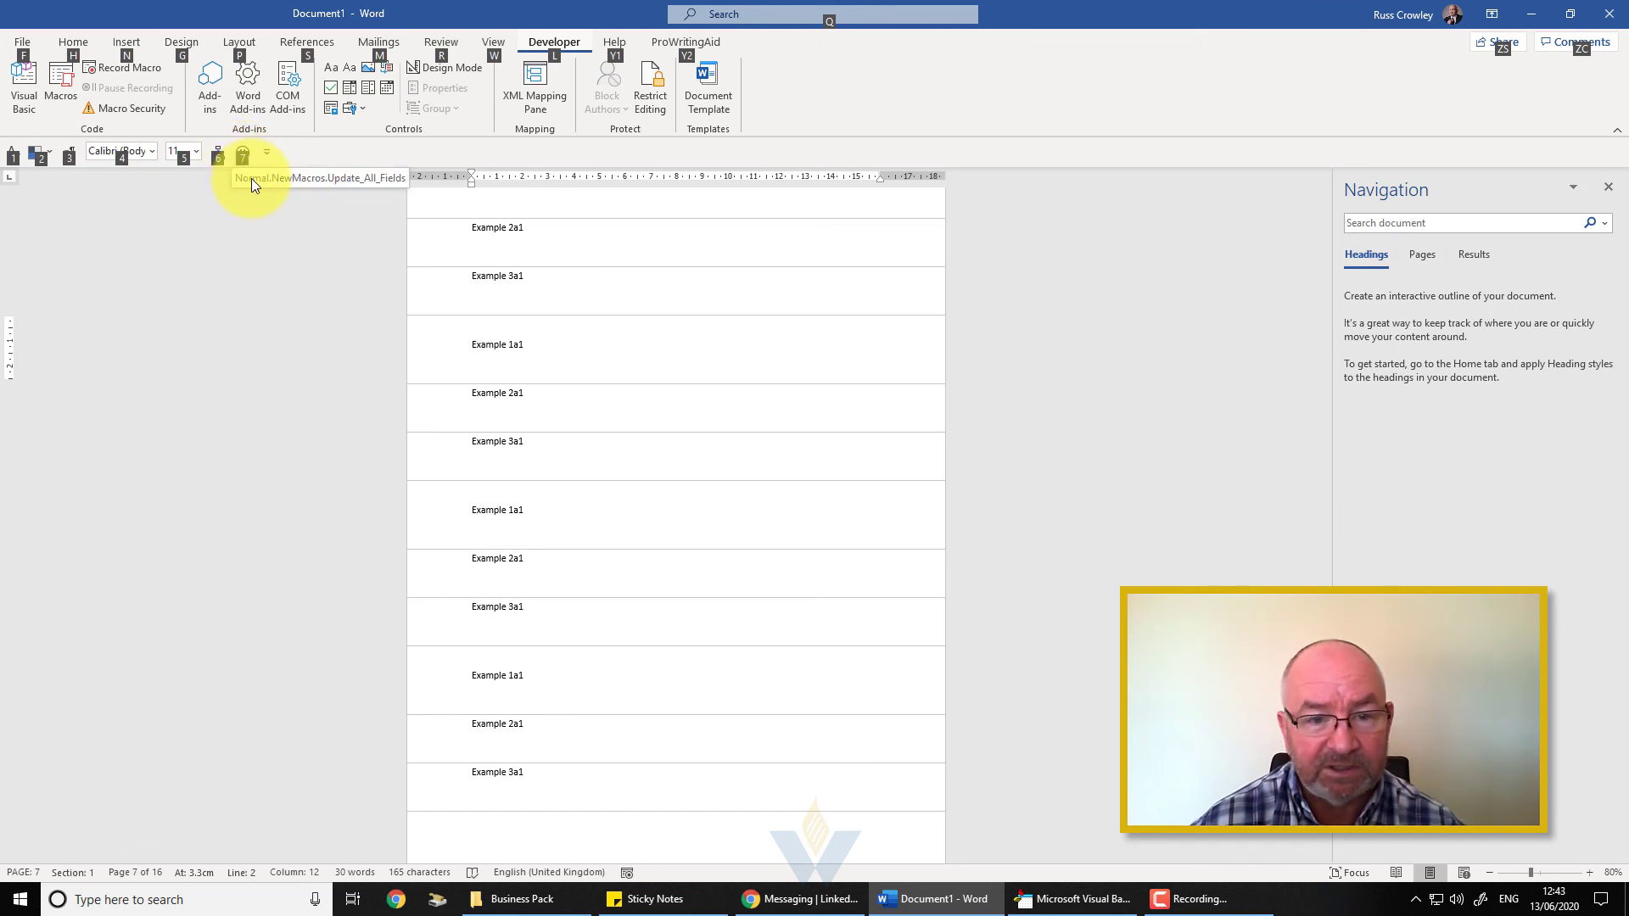
key("7")
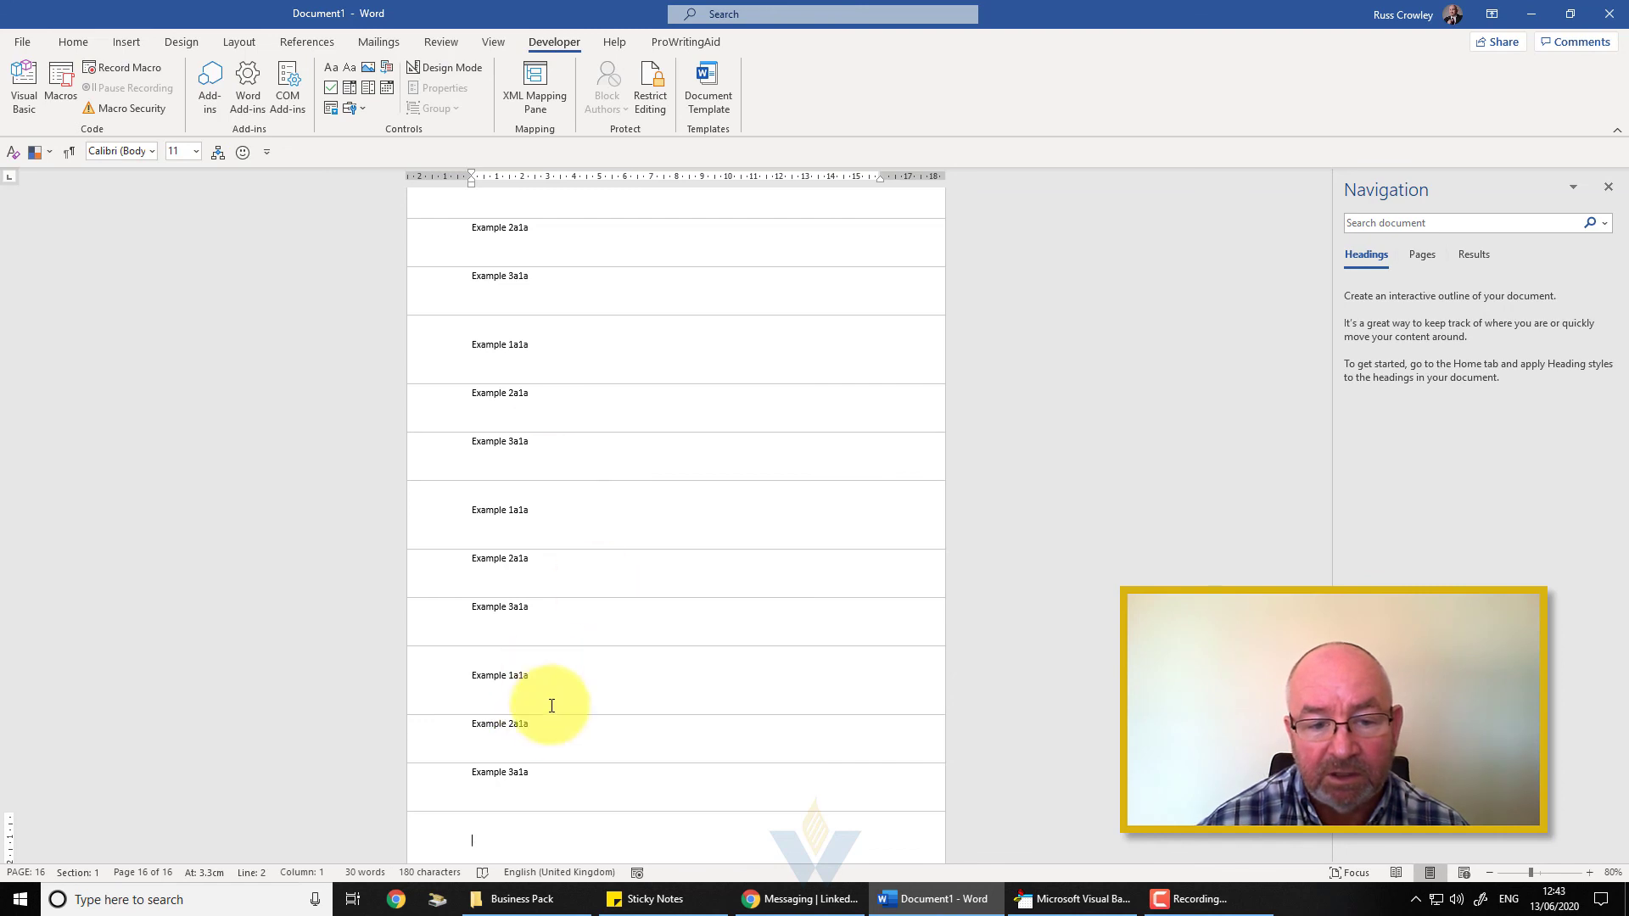